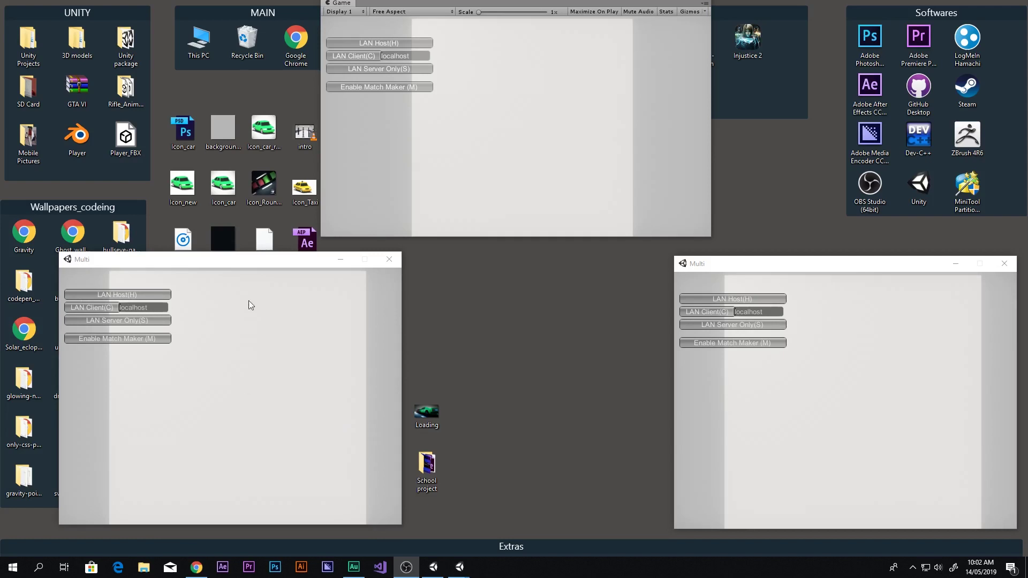
Step: Start a LAN host in the first Multi game window and drive its car around the plane
{"action": "left_click_drag", "start_coordinate": [710, 264], "coordinate": [687, 262]}
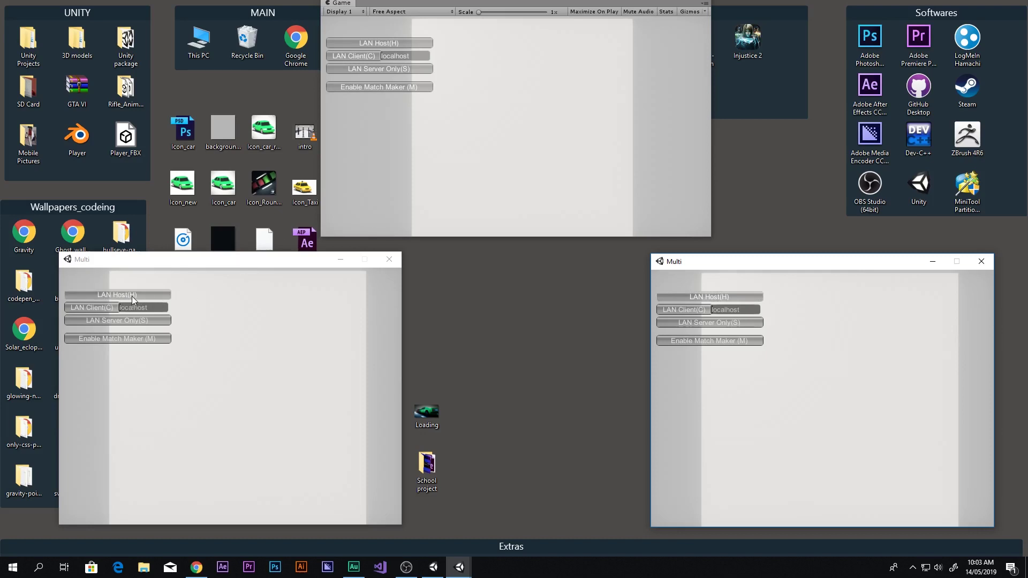
{"action": "left_click", "coordinate": [111, 297]}
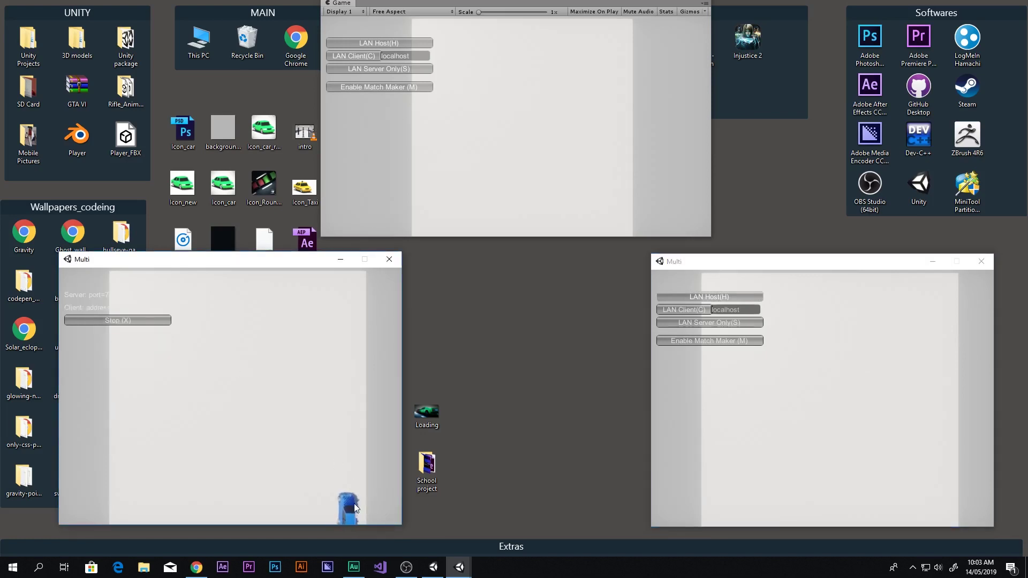
{"action": "key", "text": "Up"}
{"action": "key", "text": "Left"}
{"action": "key", "text": "Up"}
{"action": "key", "text": "Right"}
{"action": "key", "text": "Right"}
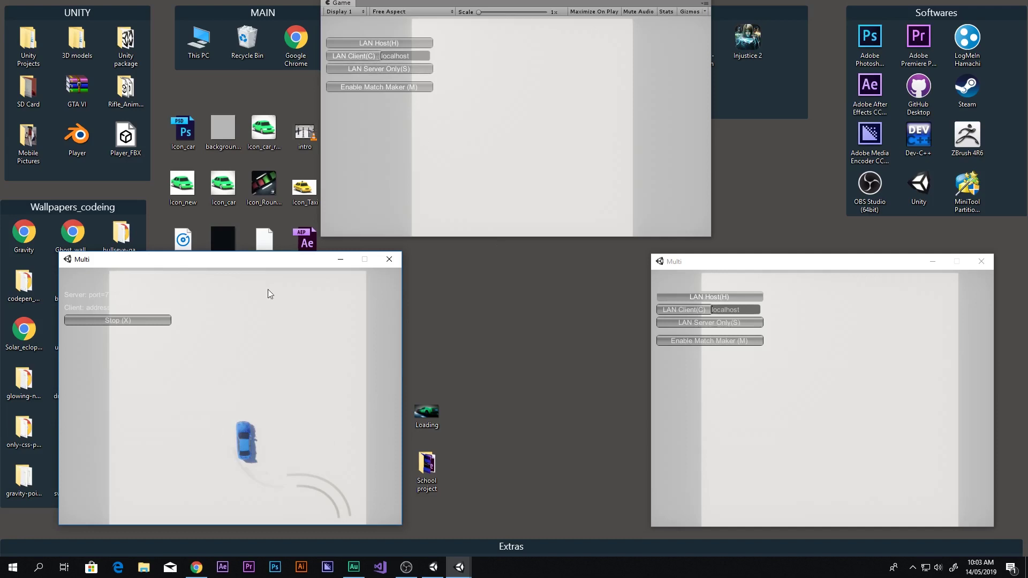
Step: Connect the Unity Game view and the second Multi window to localhost as LAN clients
{"action": "left_click", "coordinate": [350, 56]}
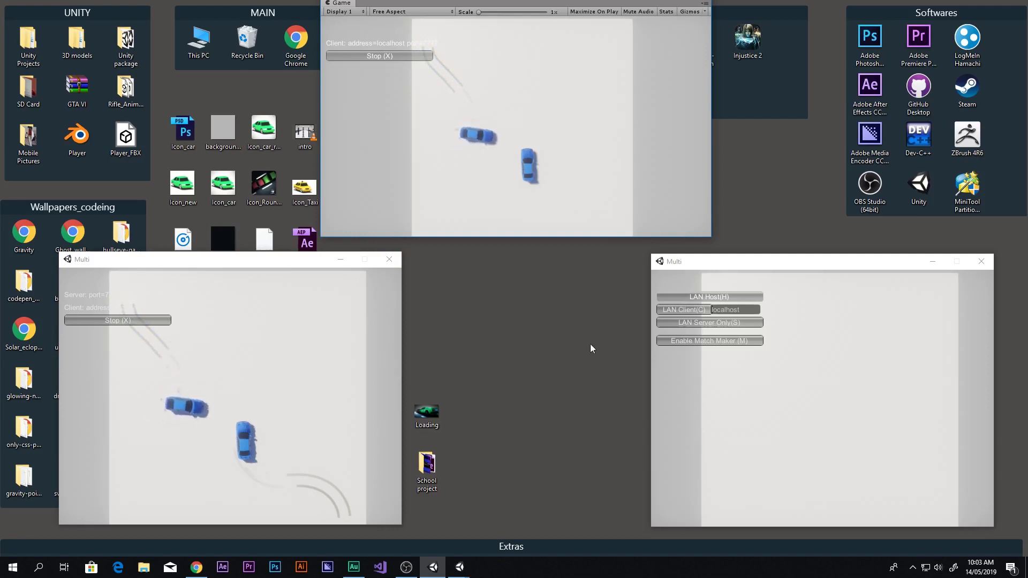
{"action": "left_click", "coordinate": [690, 312]}
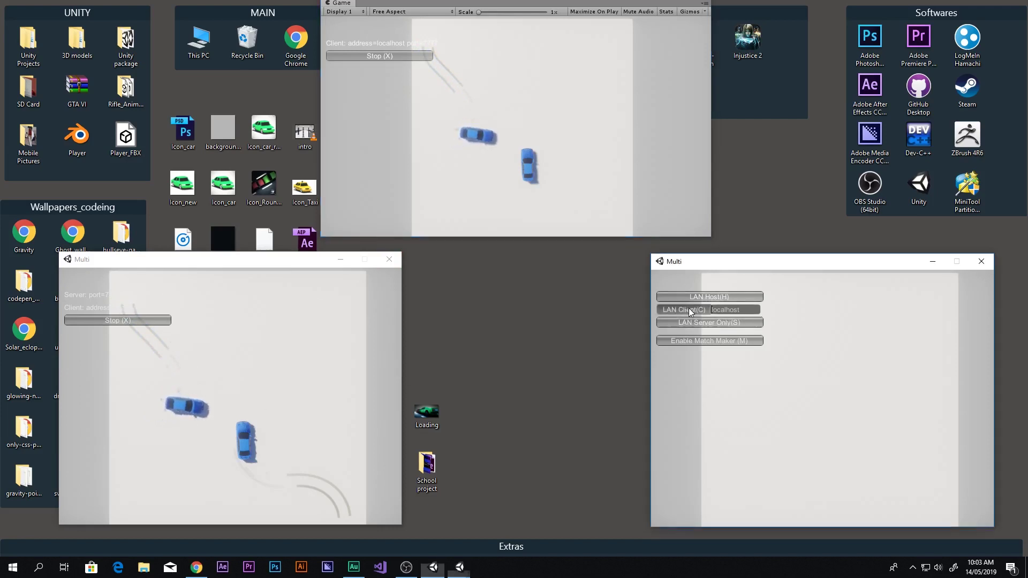
{"action": "left_click", "coordinate": [691, 312]}
Step: Drive the second Multi window's car around and into another player's car to test syncing across the three views
{"action": "key", "text": "Up"}
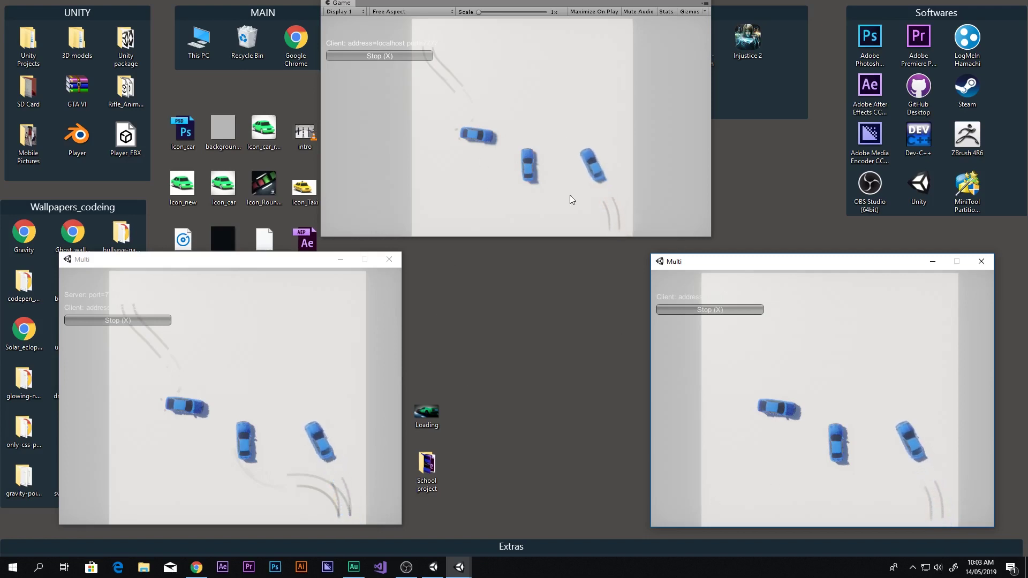
{"action": "key", "text": "Left"}
{"action": "key", "text": "Left"}
{"action": "key", "text": "Up"}
{"action": "key", "text": "Up"}
{"action": "key", "text": "Up"}
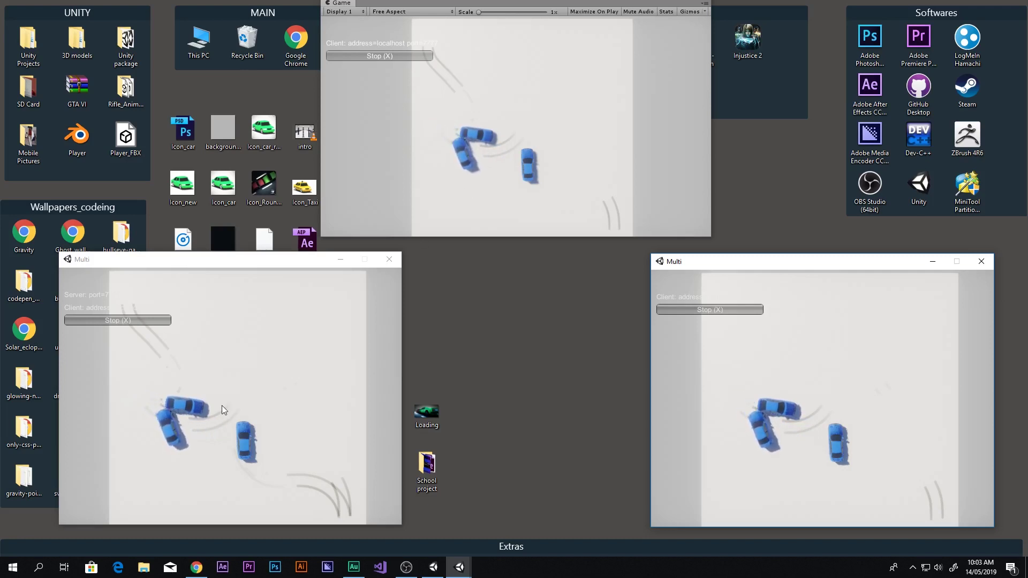
{"action": "key", "text": "Down"}
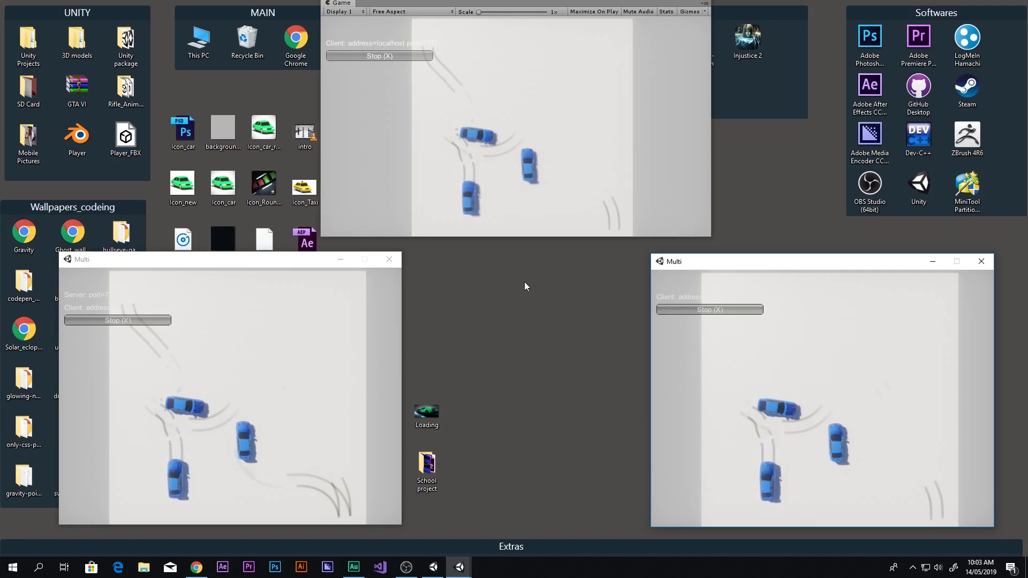
{"action": "key", "text": "Up"}
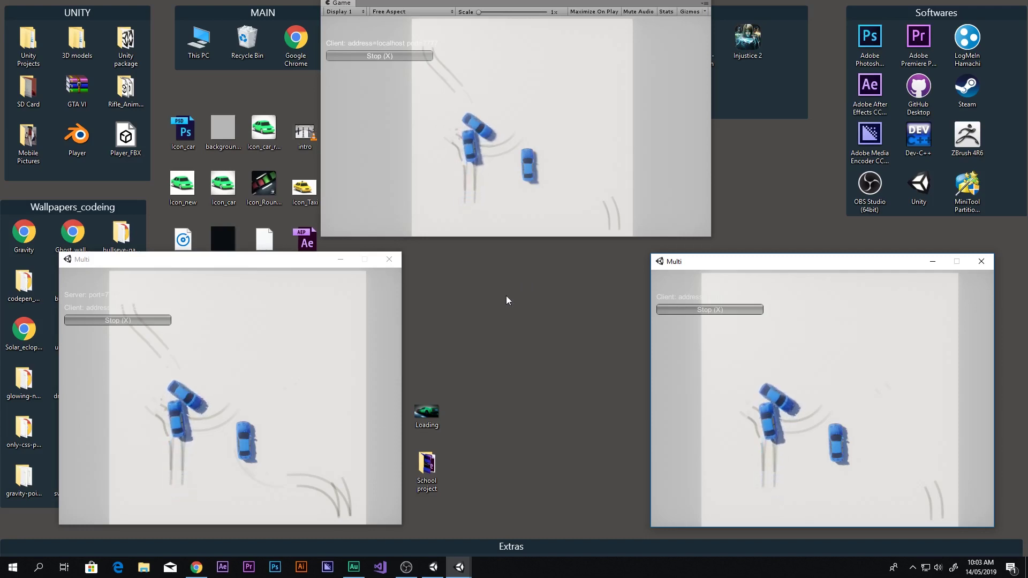
Step: Stop the LAN host and client sessions and close both Multi game windows
{"action": "left_click", "coordinate": [118, 321]}
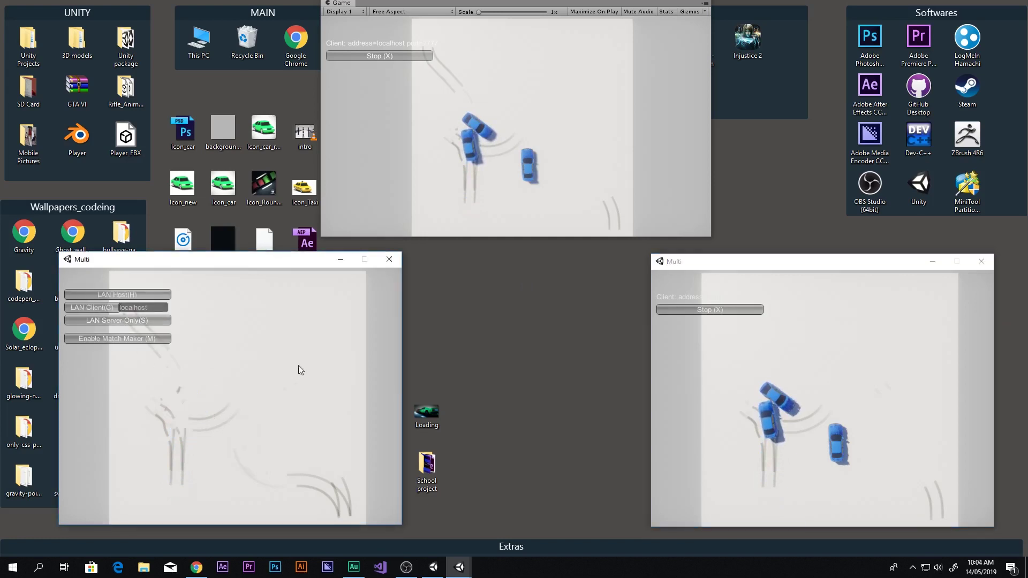
{"action": "left_click", "coordinate": [766, 415]}
{"action": "left_click", "coordinate": [726, 309]}
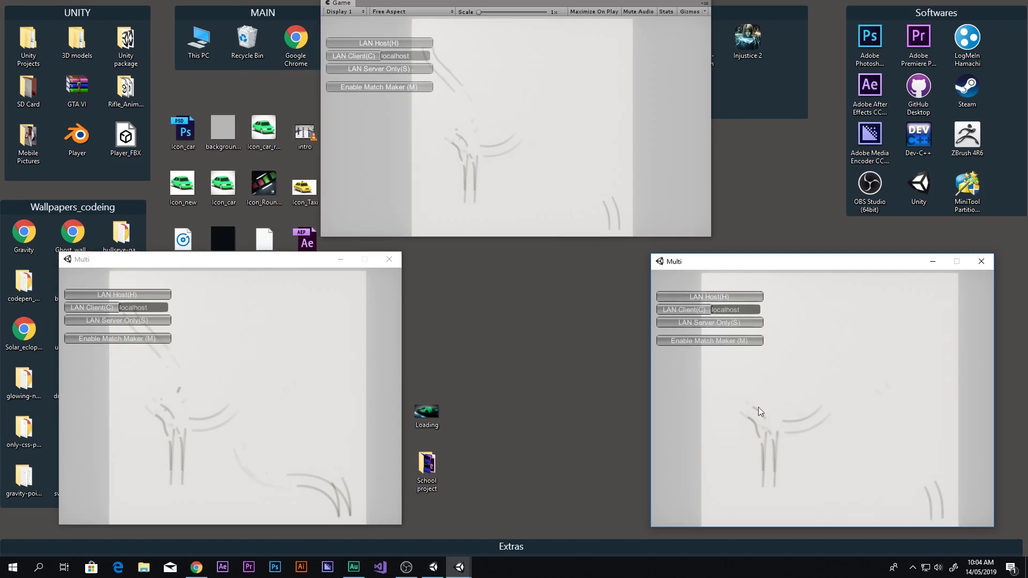
{"action": "left_click", "coordinate": [482, 275]}
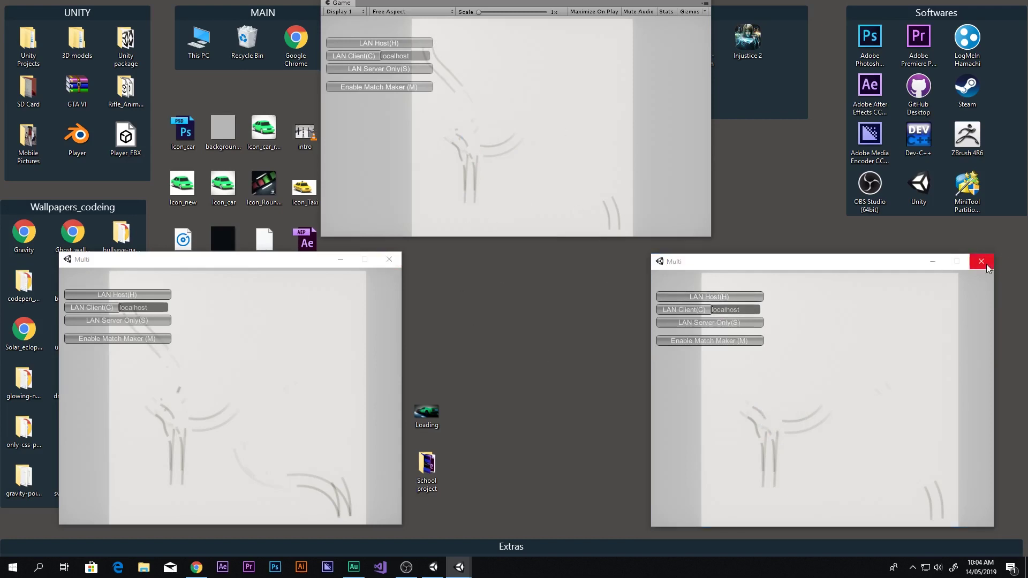
{"action": "left_click", "coordinate": [140, 315]}
{"action": "key", "text": "alt+F4"}
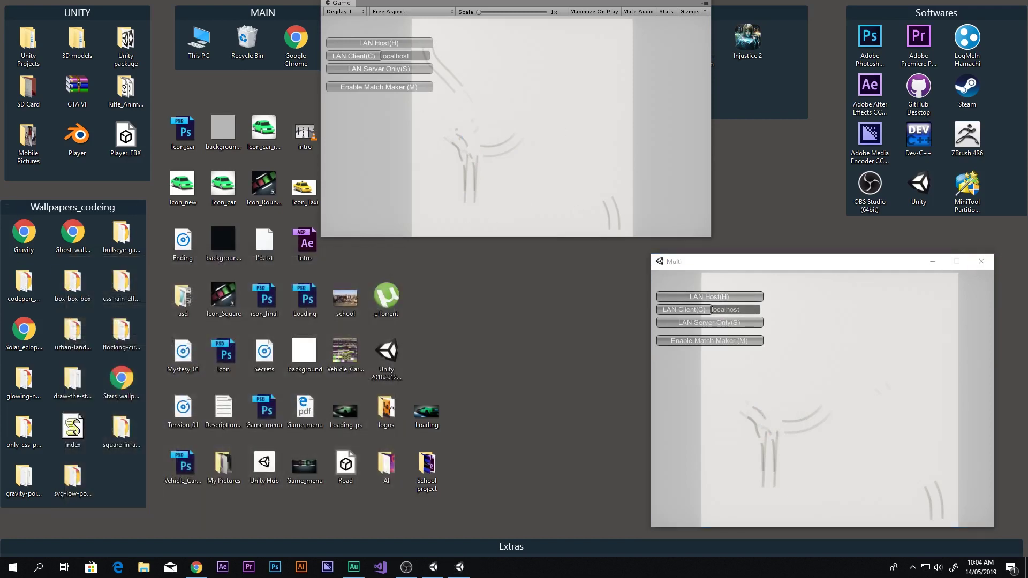
{"action": "key", "text": "alt+F4"}
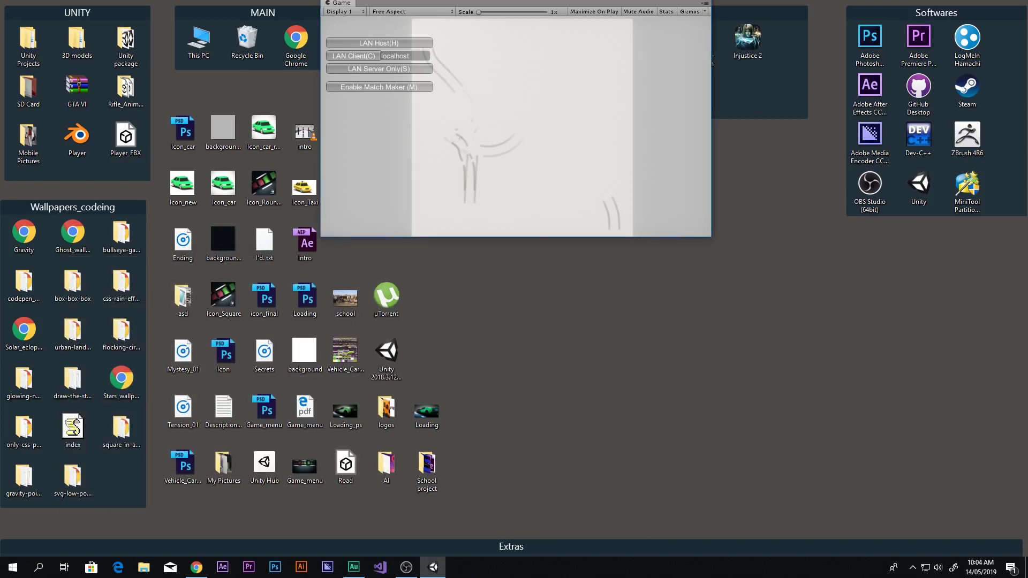
Step: Switch to the Unity editor, dock the floating Game view beside the Scene and Asset Store views, and exit play mode
{"action": "key", "text": "alt+Tab"}
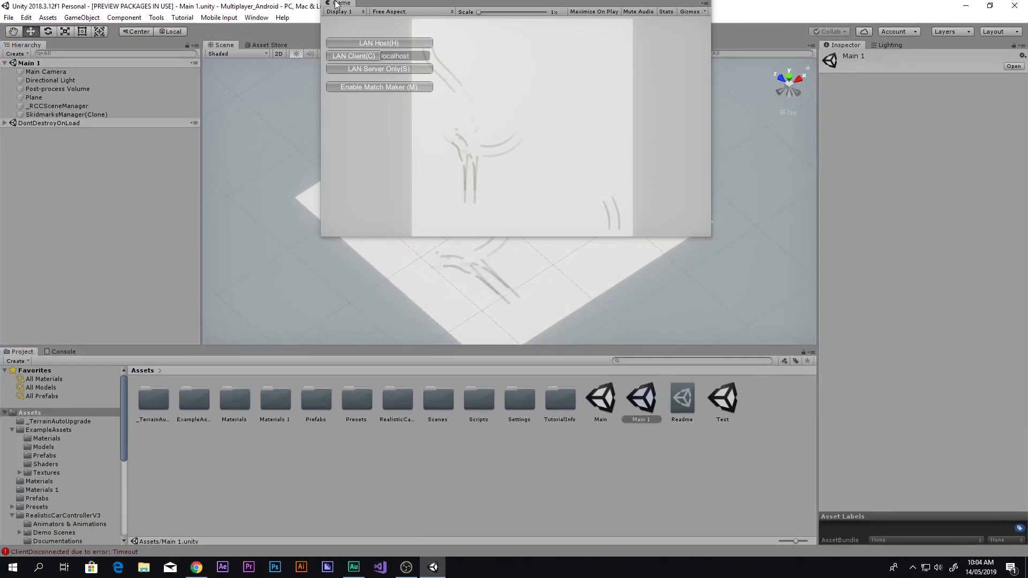
{"action": "left_click_drag", "start_coordinate": [336, 4], "coordinate": [304, 49]}
{"action": "left_click", "coordinate": [501, 33]}
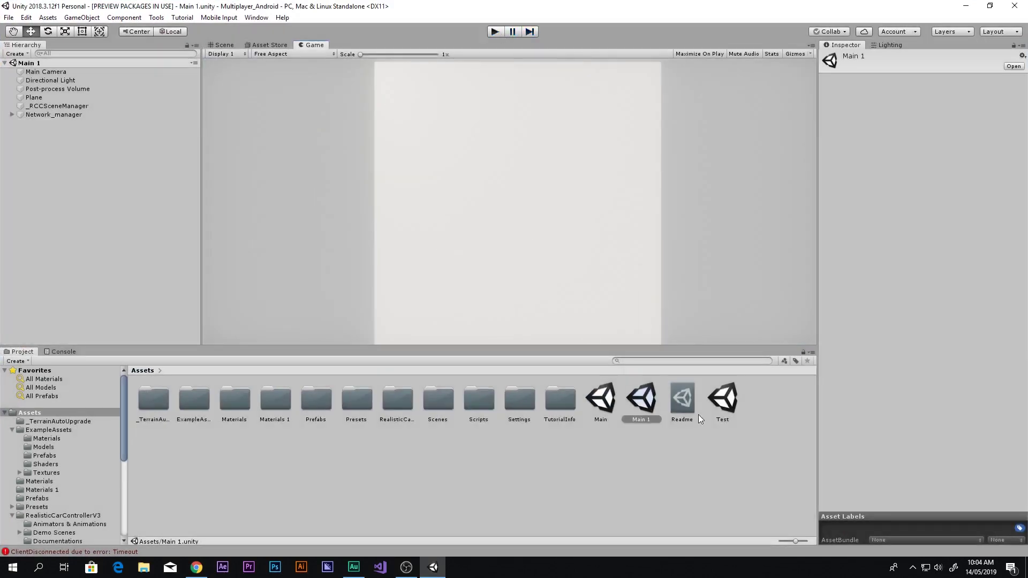
Step: Open the Test scene from the Assets folder and show it in the Scene view
{"action": "double_click", "coordinate": [718, 398]}
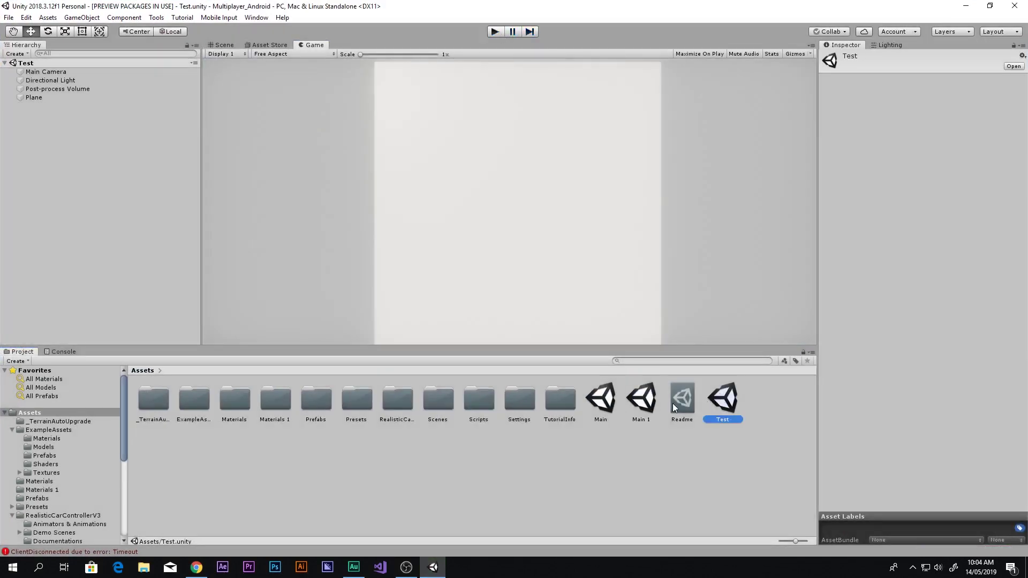
{"action": "left_click", "coordinate": [216, 46]}
{"action": "left_click_drag", "start_coordinate": [478, 156], "coordinate": [544, 138], "text": "alt"}
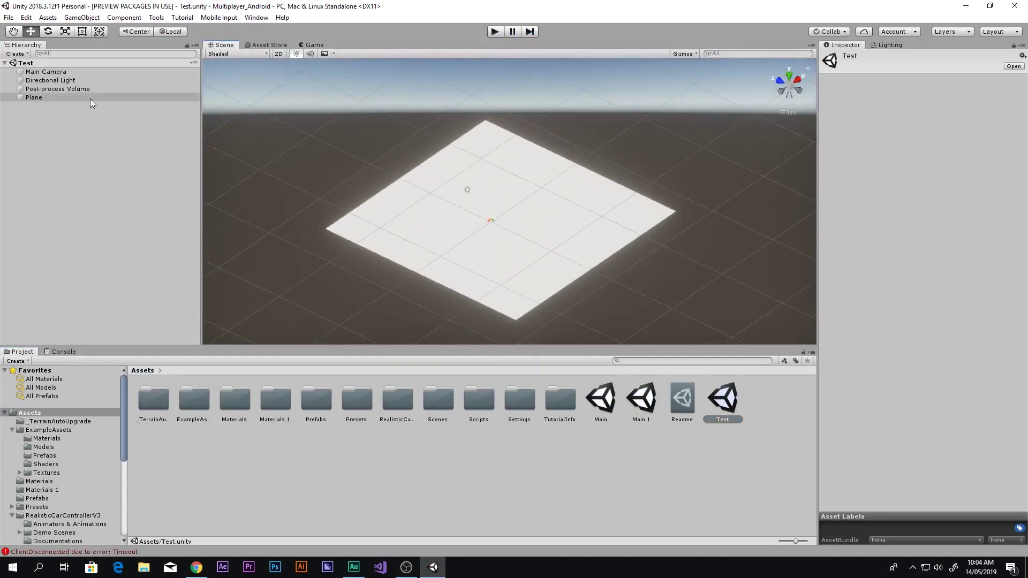
Step: Examine the Test scene's camera, directional light, post-process volume and plane, comparing the Scene and Game views
{"action": "left_click", "coordinate": [69, 72]}
{"action": "left_click", "coordinate": [71, 80]}
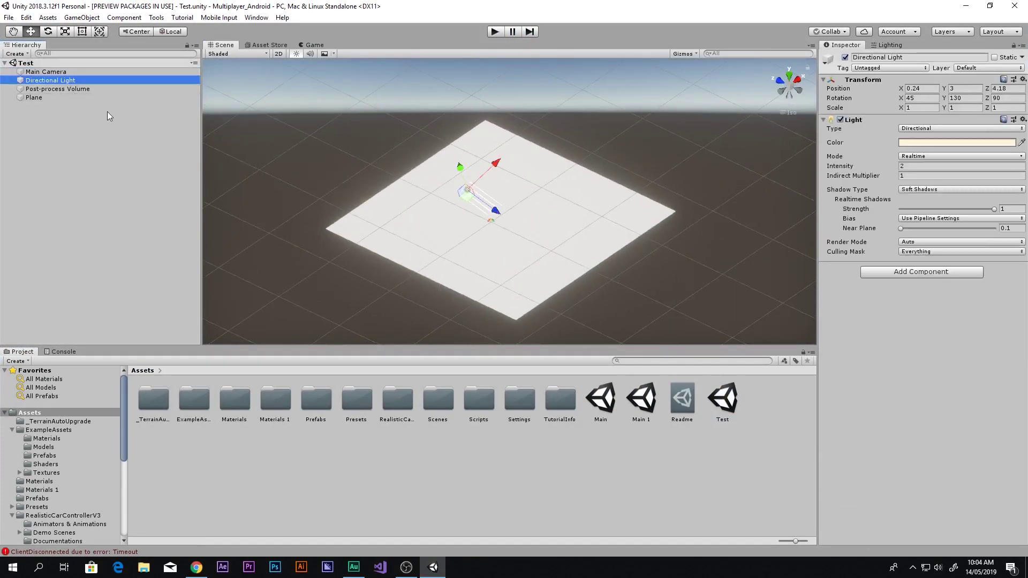
{"action": "left_click", "coordinate": [80, 89]}
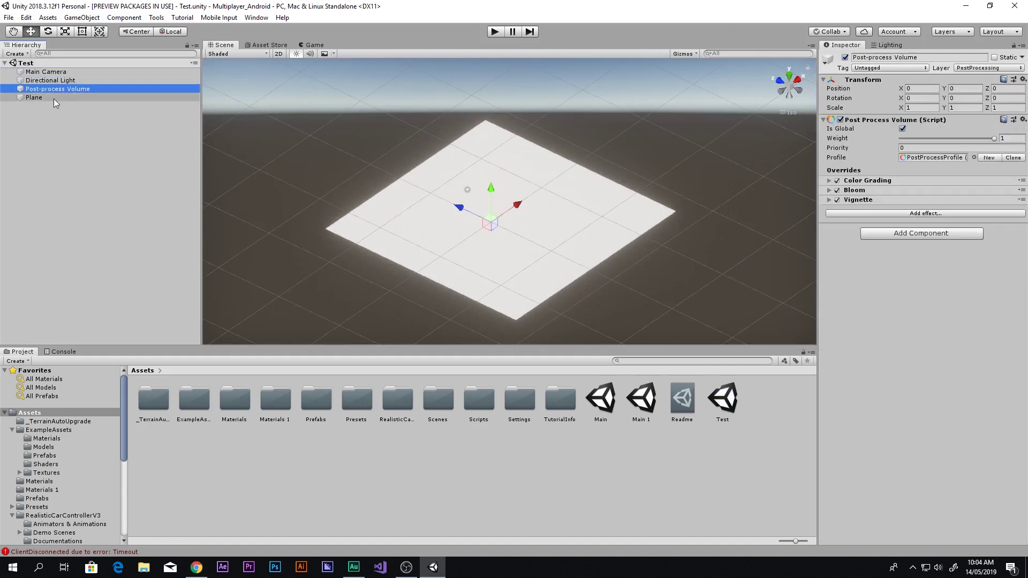
{"action": "left_click", "coordinate": [53, 98]}
{"action": "left_click_drag", "start_coordinate": [375, 160], "coordinate": [344, 52], "text": "alt"}
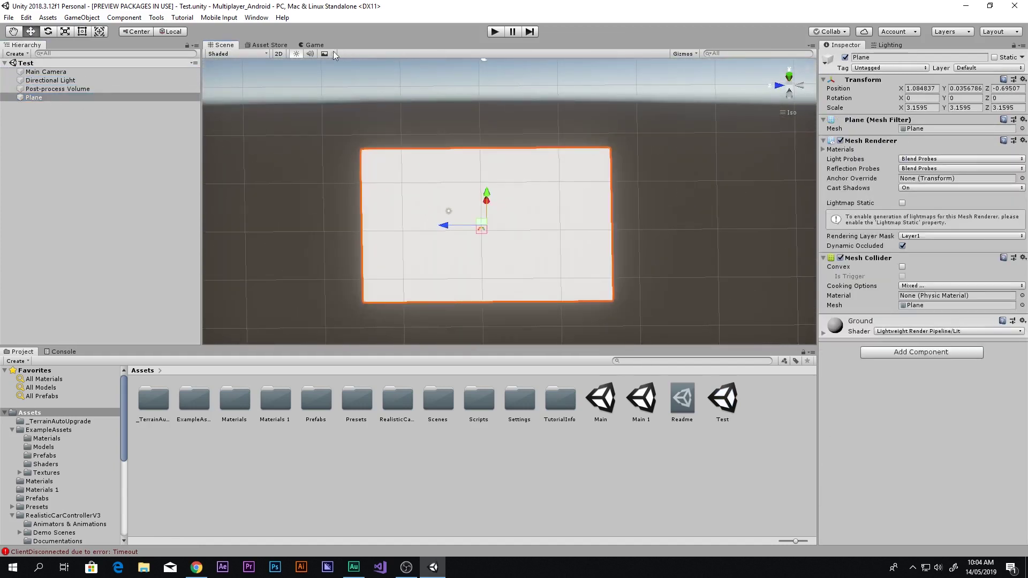
{"action": "left_click", "coordinate": [313, 45]}
{"action": "left_click", "coordinate": [225, 45]}
{"action": "left_click_drag", "start_coordinate": [650, 135], "coordinate": [403, 238], "text": "alt"}
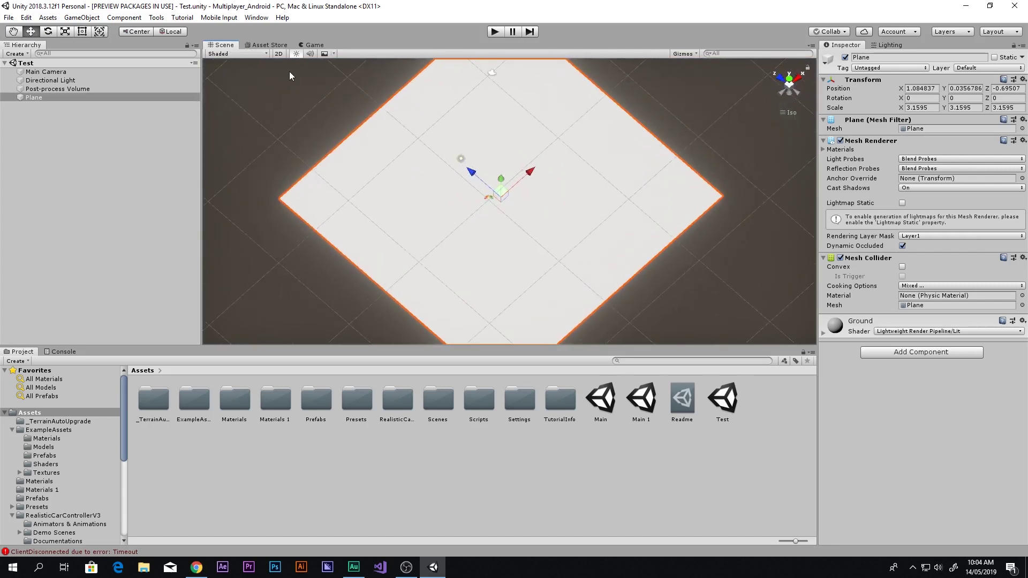
{"action": "left_click", "coordinate": [298, 46]}
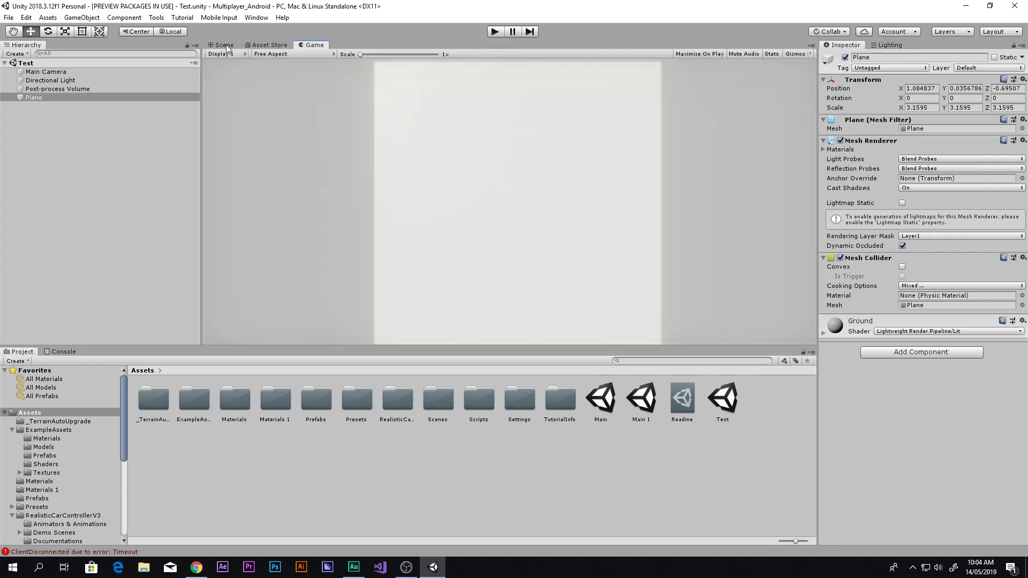
{"action": "left_click", "coordinate": [229, 47]}
{"action": "left_click", "coordinate": [293, 53]}
{"action": "left_click", "coordinate": [293, 53]}
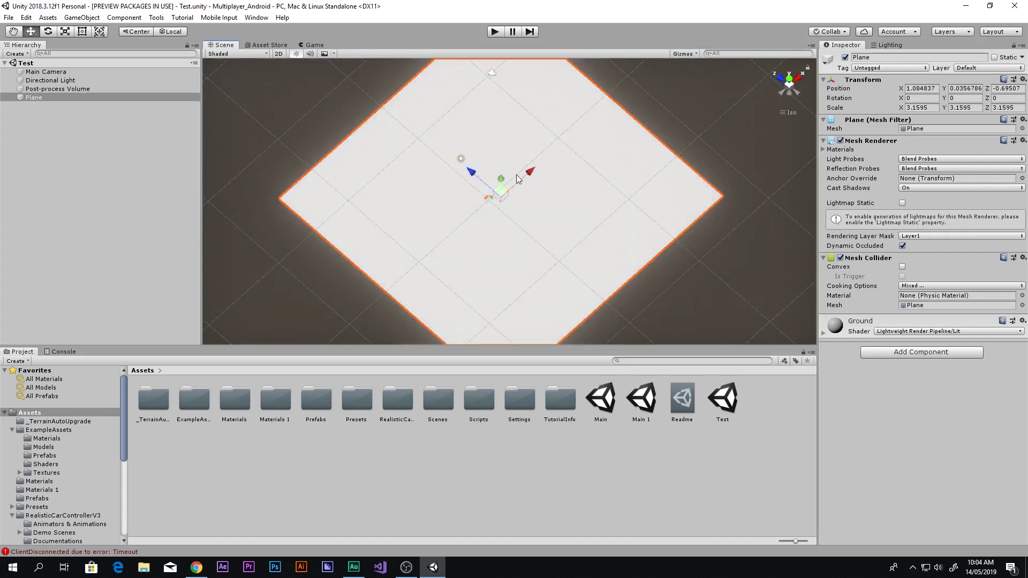
{"action": "left_click_drag", "start_coordinate": [300, 86], "coordinate": [385, 155], "text": "alt"}
Step: Create an empty GameObject in the Test scene and enter its name as Network Manaer
{"action": "left_click", "coordinate": [95, 149]}
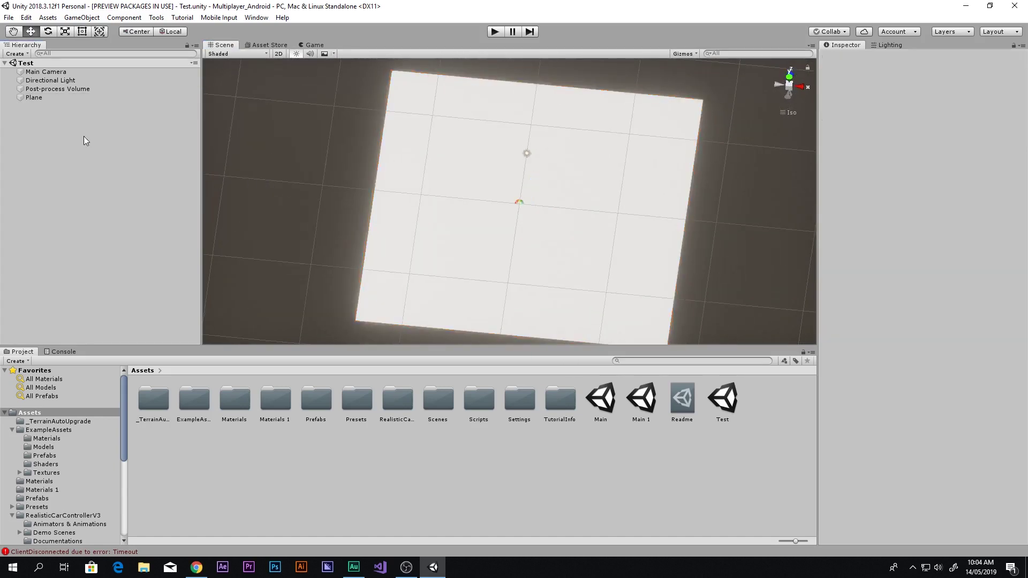
{"action": "right_click", "coordinate": [62, 124]}
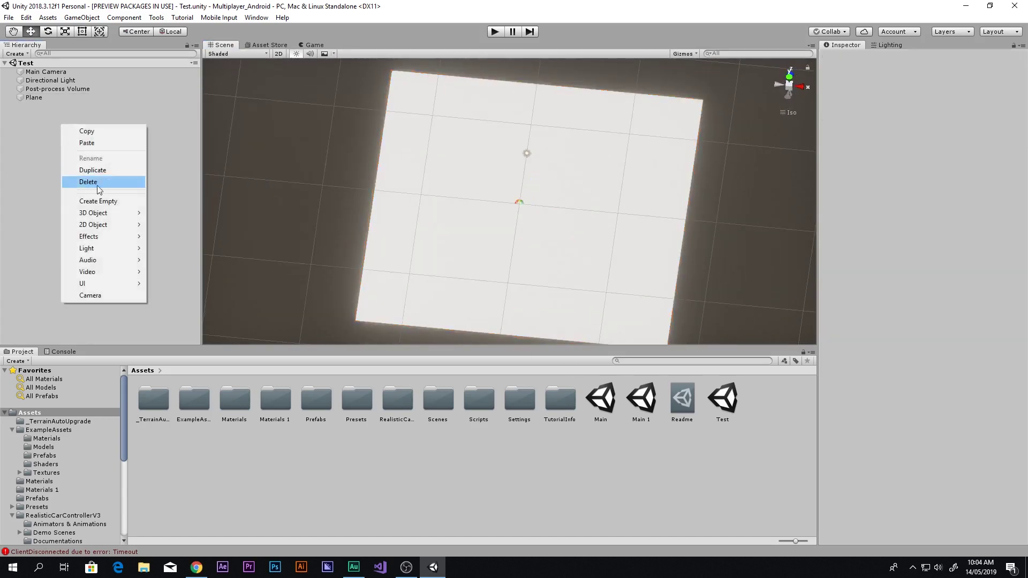
{"action": "left_click", "coordinate": [86, 202]}
{"action": "left_click", "coordinate": [888, 58]}
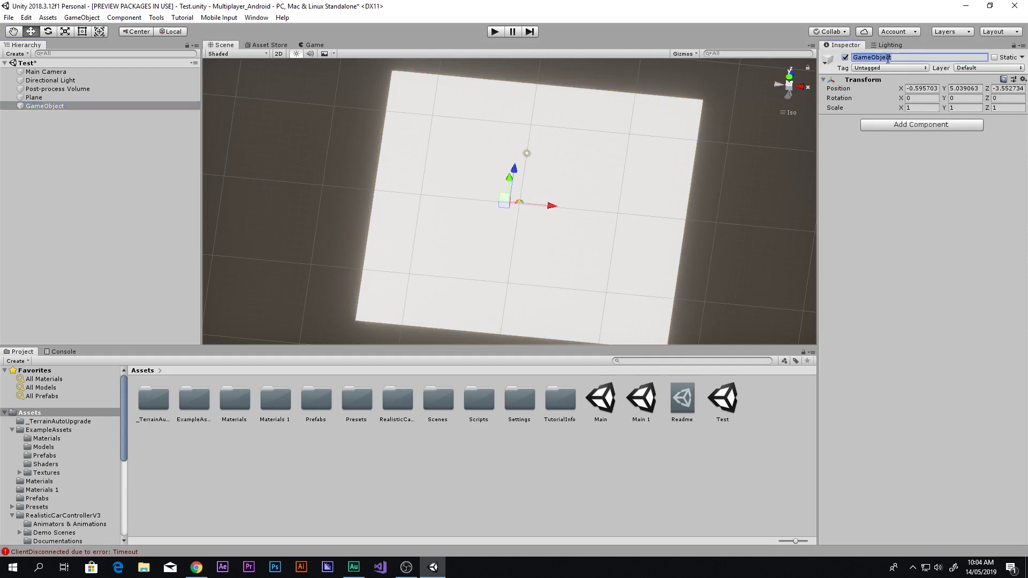
{"action": "type", "text": "Networ"}
{"action": "type", "text": "k Ma"}
{"action": "type", "text": "ger"}
{"action": "key", "text": "Return"}
{"action": "left_click", "coordinate": [896, 58]}
{"action": "type", "text": "a"}
{"action": "key", "text": "BackSpace"}
{"action": "key", "text": "BackSpace"}
{"action": "type", "text": "nag"}
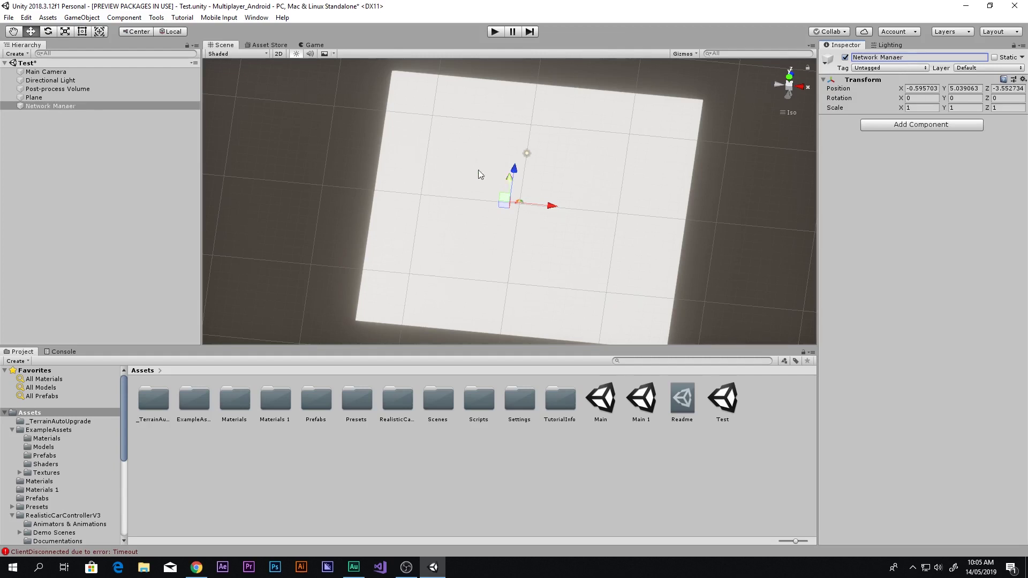
Step: Reset the empty object's Transform and correct its name to Network Manager
{"action": "left_click", "coordinate": [1022, 79]}
{"action": "left_click", "coordinate": [971, 91]}
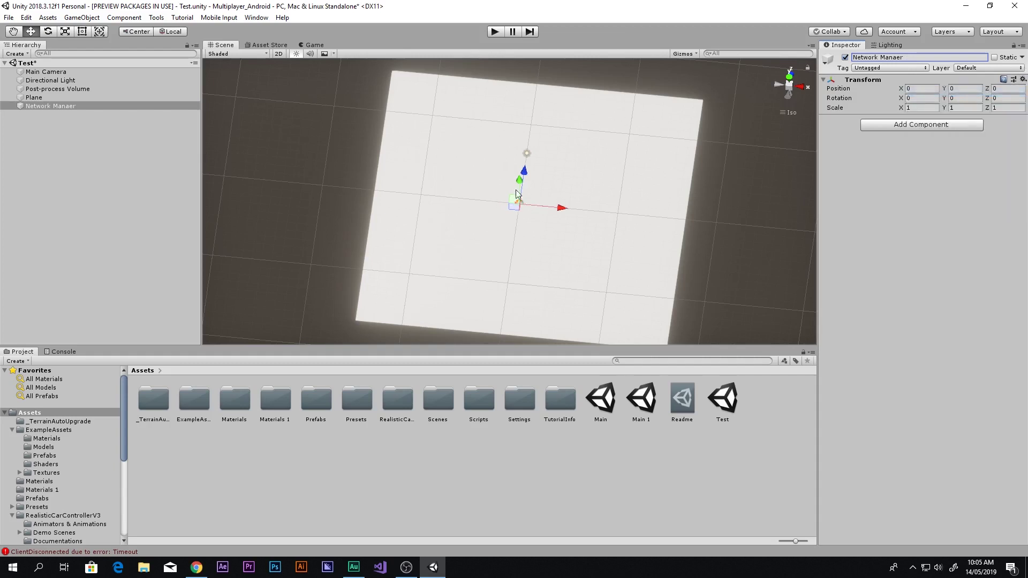
{"action": "left_click", "coordinate": [788, 80]}
{"action": "double_click", "coordinate": [892, 57]}
{"action": "type", "text": "Manage"}
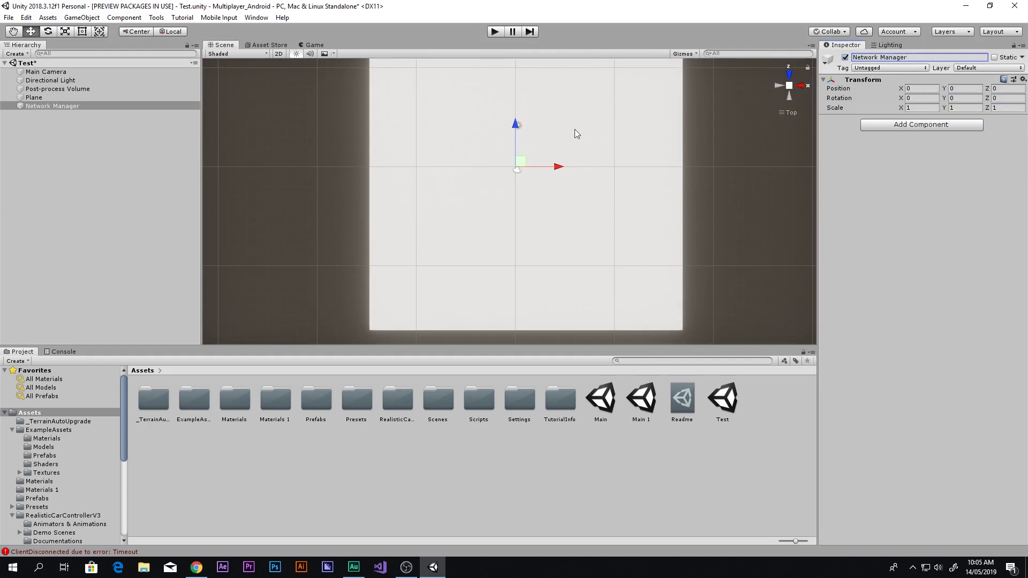
Step: Add the NetworkManager and NetworkManagerHUD components to the Network Manager object
{"action": "left_click", "coordinate": [918, 130]}
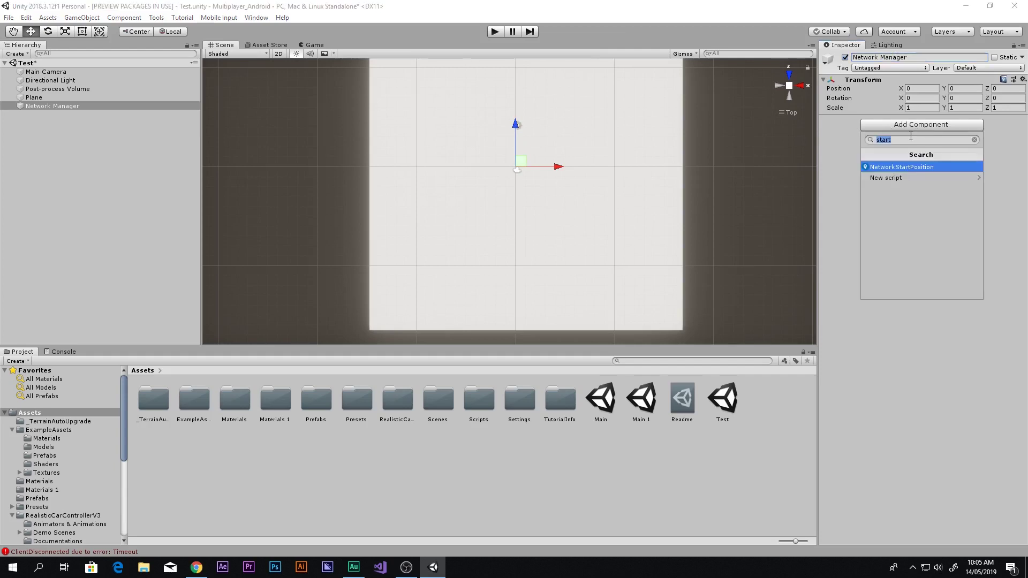
{"action": "type", "text": "Network ma"}
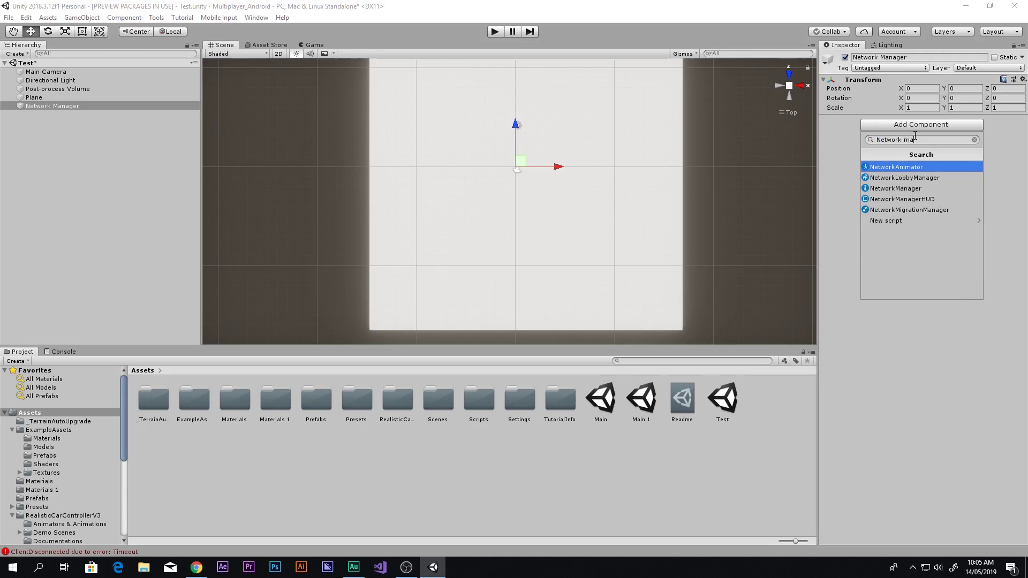
{"action": "key", "text": "Down"}
{"action": "key", "text": "Down"}
{"action": "key", "text": "Return"}
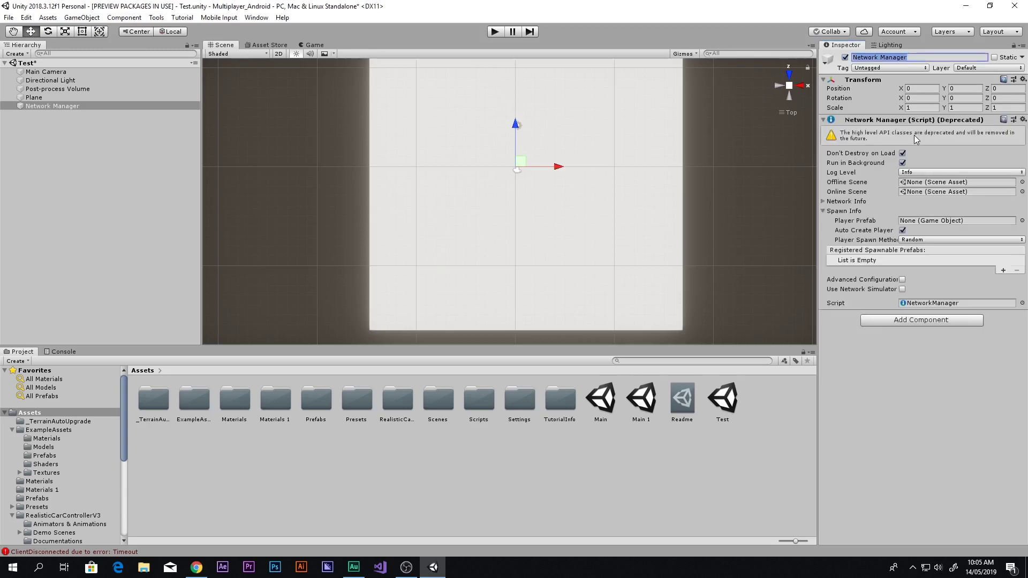
{"action": "left_click", "coordinate": [899, 320]}
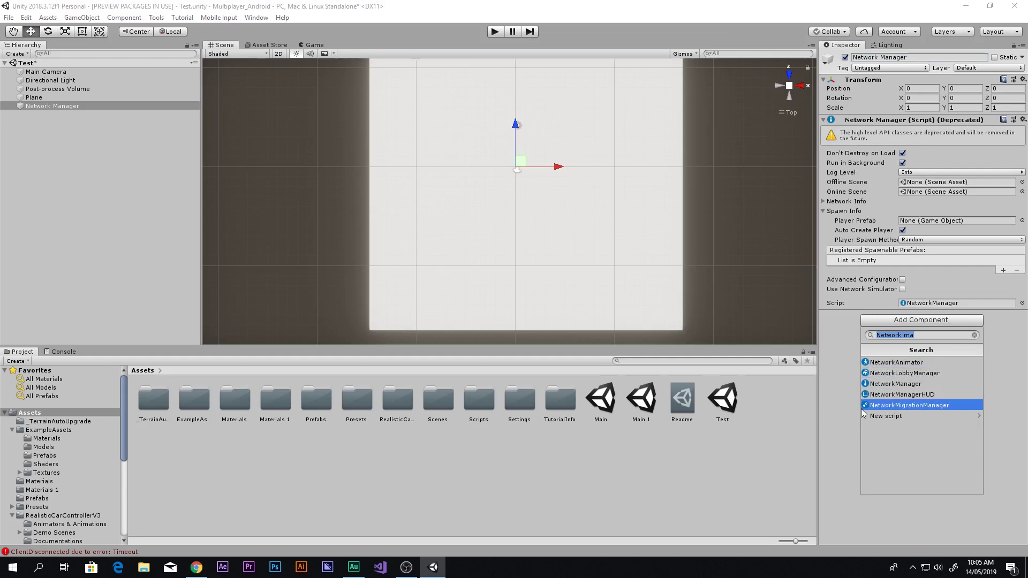
{"action": "left_click", "coordinate": [888, 394]}
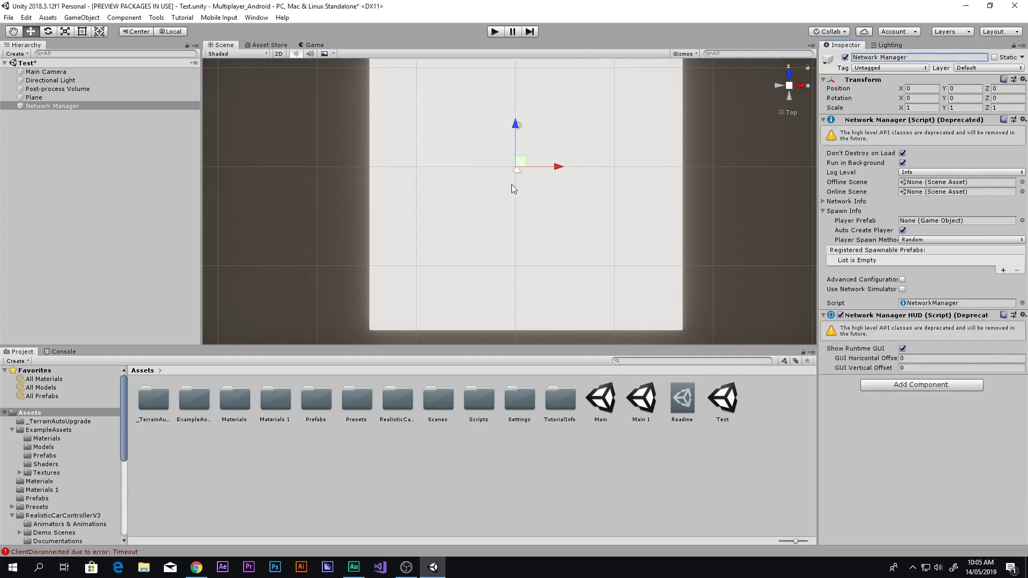
Step: Run the Test scene in the Game view, start a LAN host from the network HUD, and stop the run
{"action": "left_click", "coordinate": [317, 45]}
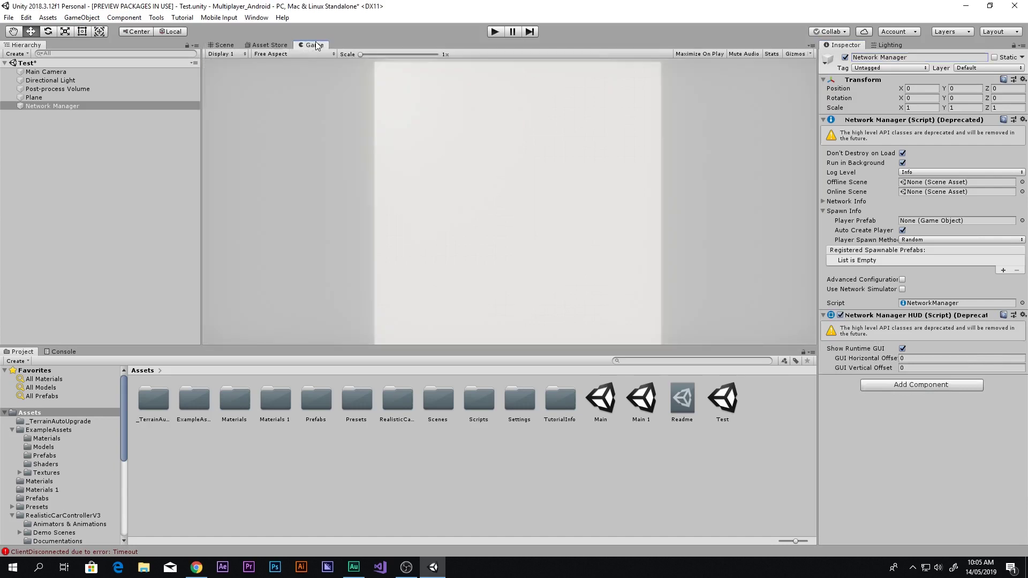
{"action": "left_click", "coordinate": [494, 33]}
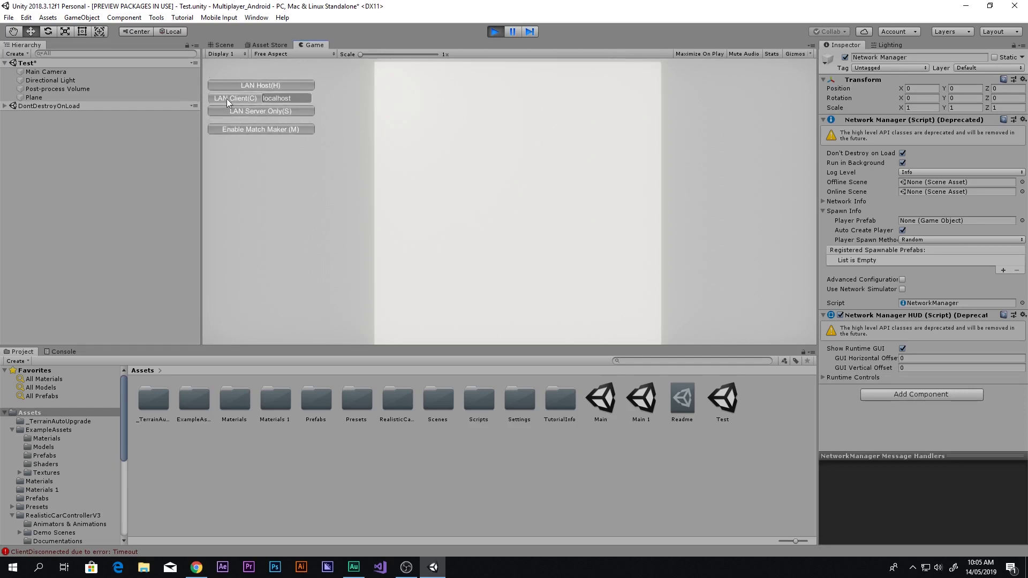
{"action": "left_click", "coordinate": [271, 86]}
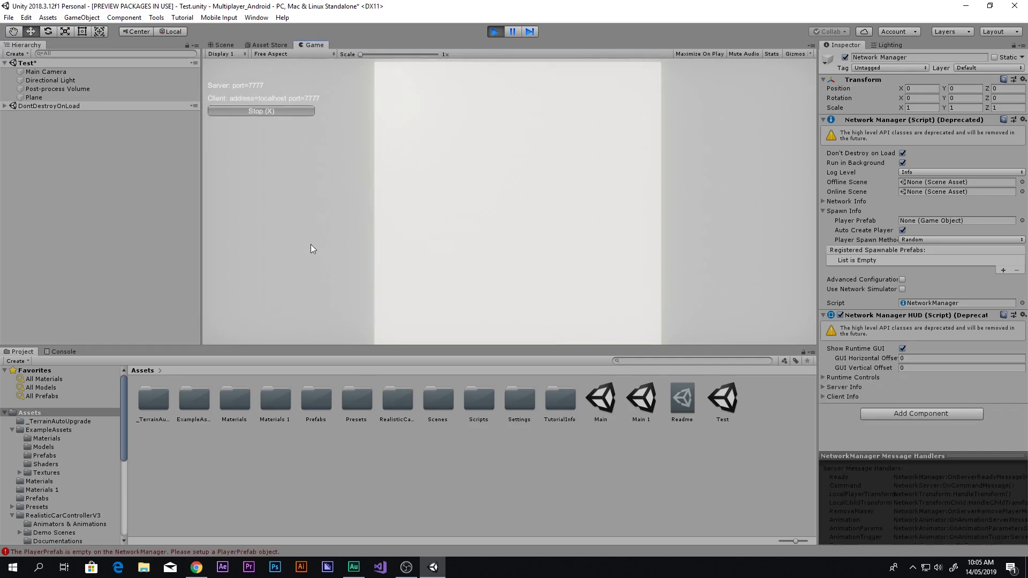
{"action": "left_click", "coordinate": [494, 31]}
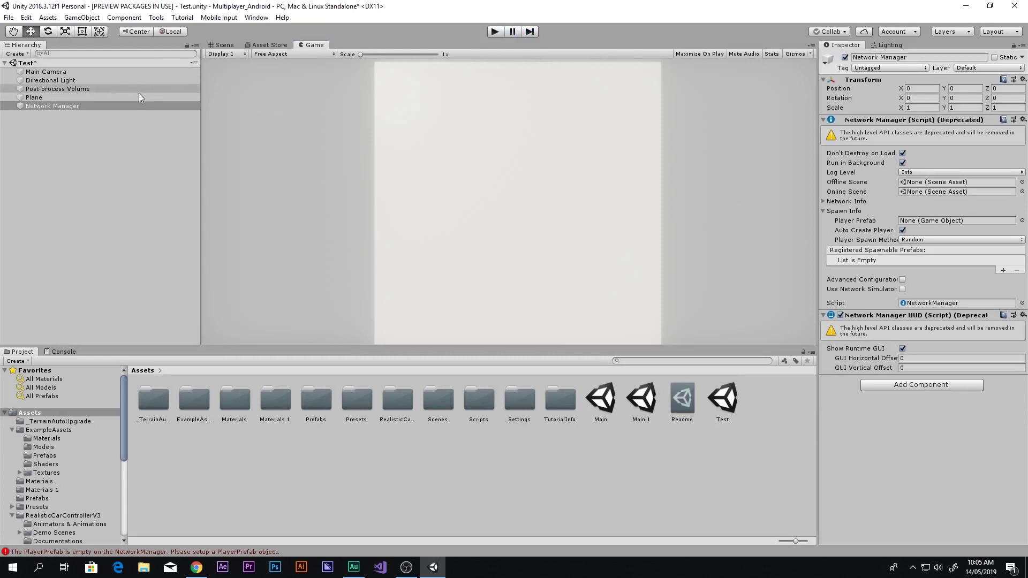
{"action": "left_click", "coordinate": [129, 128]}
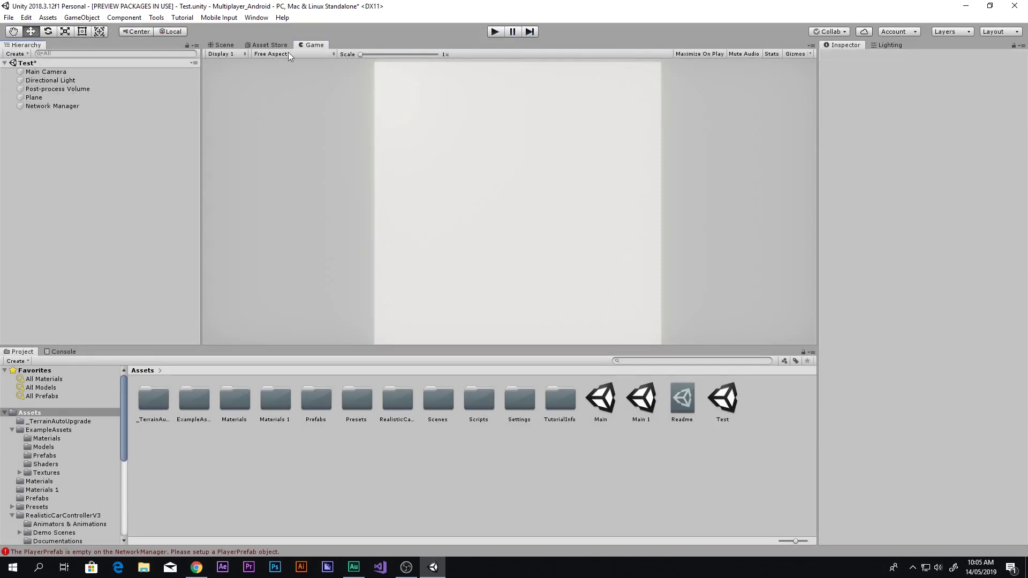
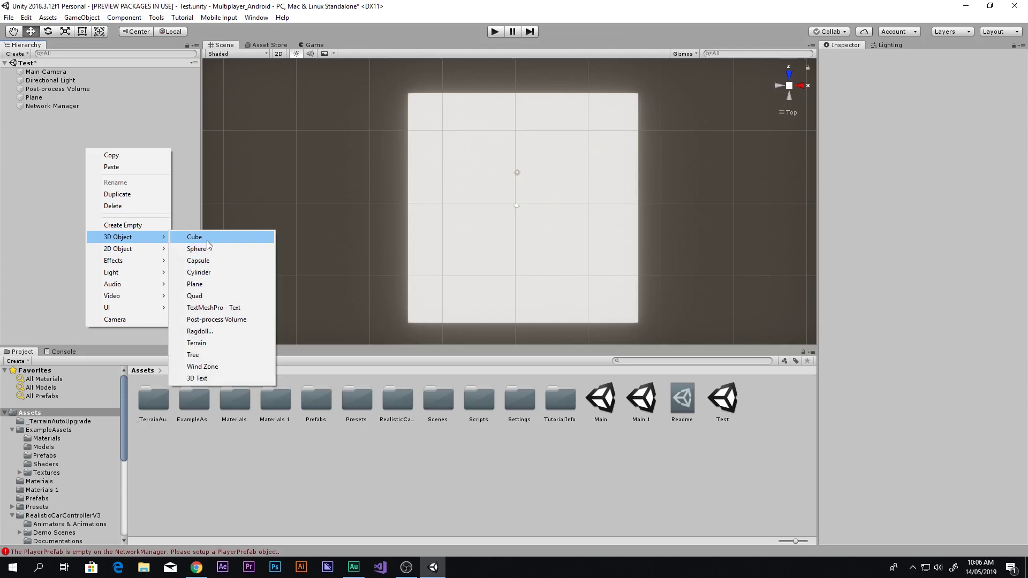
Step: Add a Cylinder to the scene and move it to about X 1.85, Z 1.58 on the plane
{"action": "left_click", "coordinate": [203, 273]}
{"action": "scroll", "coordinate": [486, 213], "scroll_direction": "up", "scroll_amount": 6}
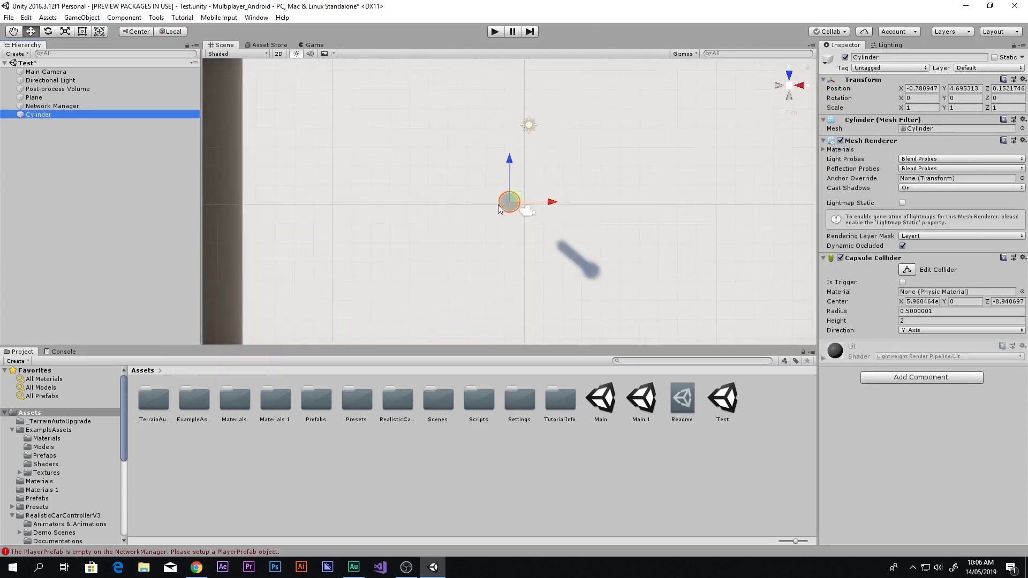
{"action": "left_click_drag", "start_coordinate": [516, 202], "coordinate": [567, 174]}
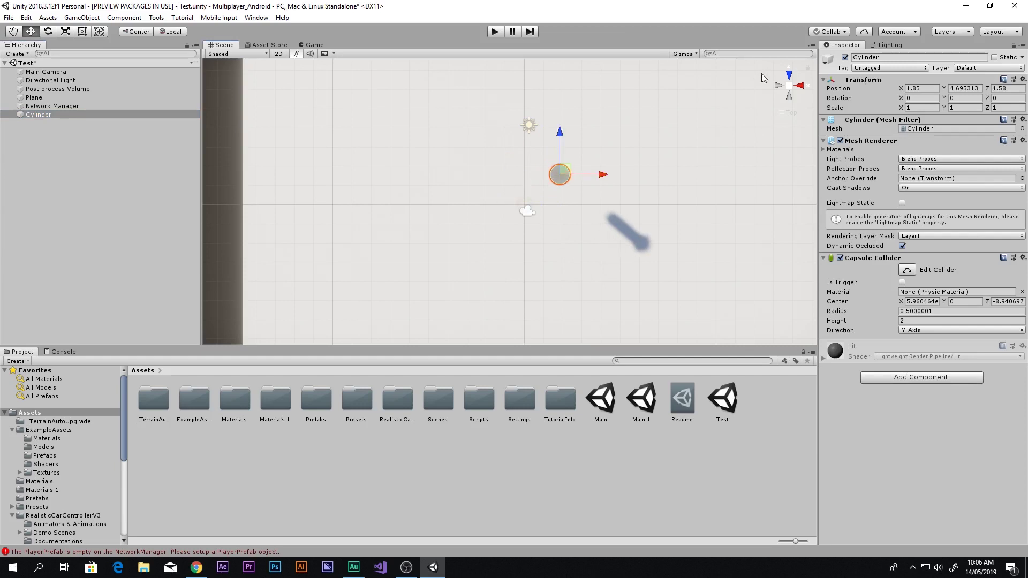
Step: Flatten the cylinder to a Y scale of about 0.46 in a side view, and return to the top view
{"action": "left_click", "coordinate": [778, 85]}
{"action": "key", "text": "r"}
{"action": "left_click_drag", "start_coordinate": [483, 168], "coordinate": [519, 187]}
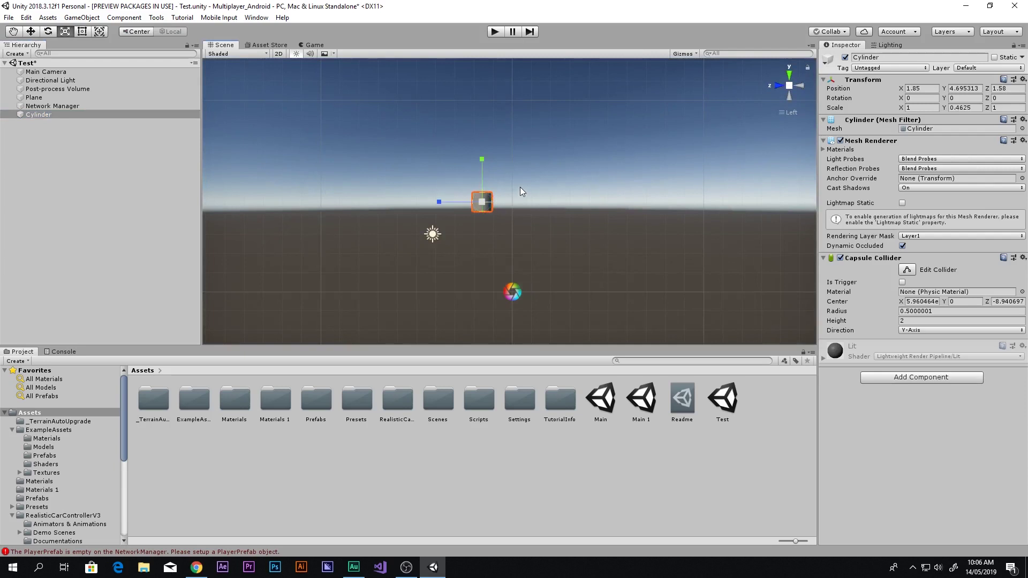
{"action": "left_click", "coordinate": [789, 75]}
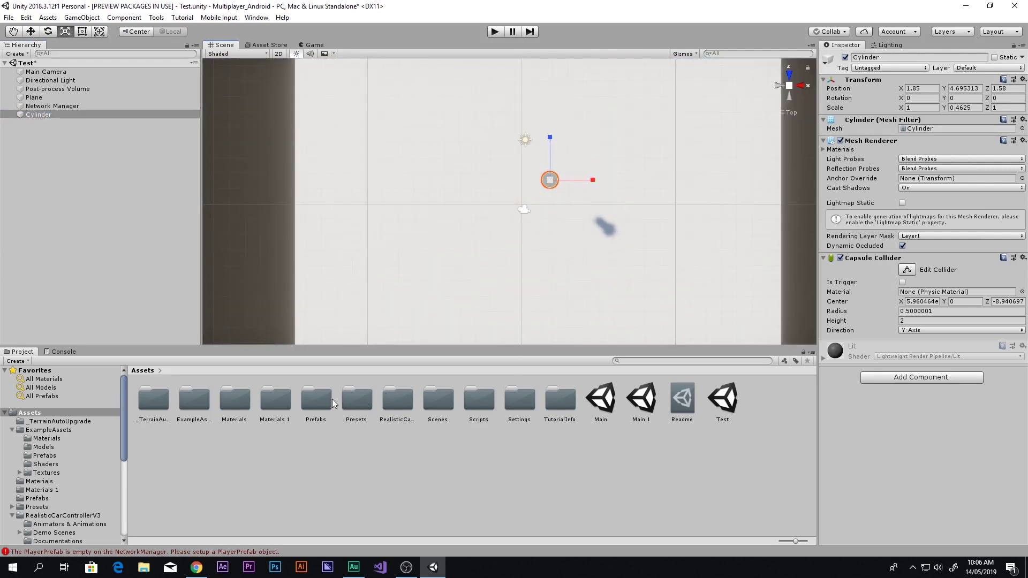
Step: Create a material named Player in the Materials 1 folder
{"action": "double_click", "coordinate": [268, 406]}
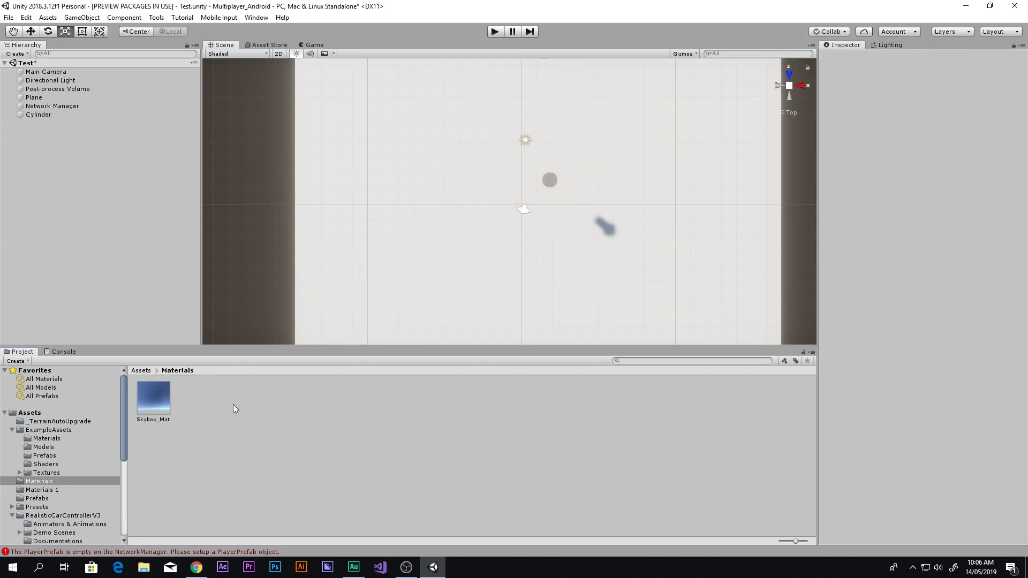
{"action": "key", "text": "BackSpace"}
{"action": "double_click", "coordinate": [278, 403]}
{"action": "right_click", "coordinate": [231, 406]}
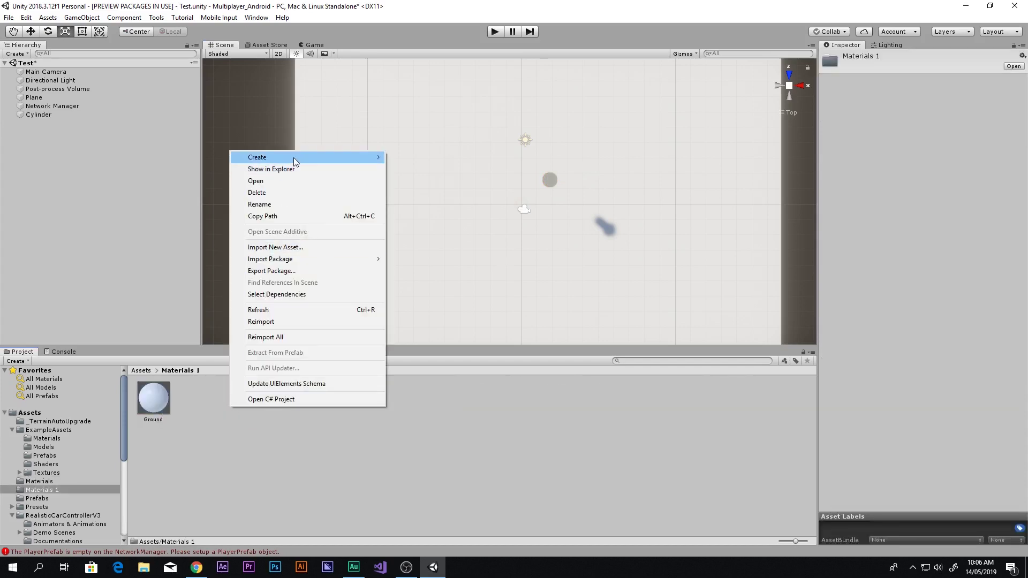
{"action": "mouse_move", "coordinate": [294, 157]}
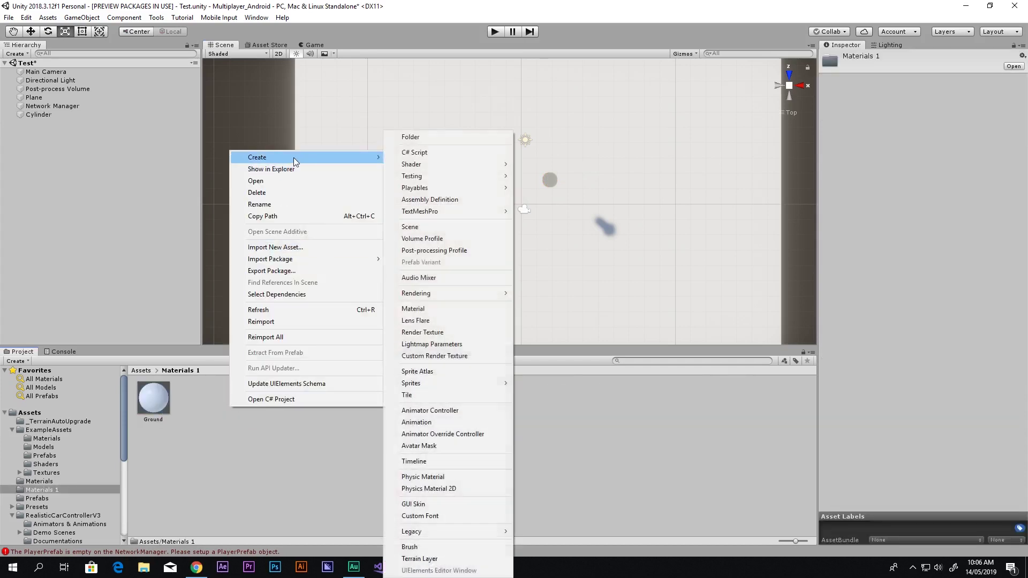
{"action": "left_click", "coordinate": [436, 308]}
{"action": "type", "text": "Player"}
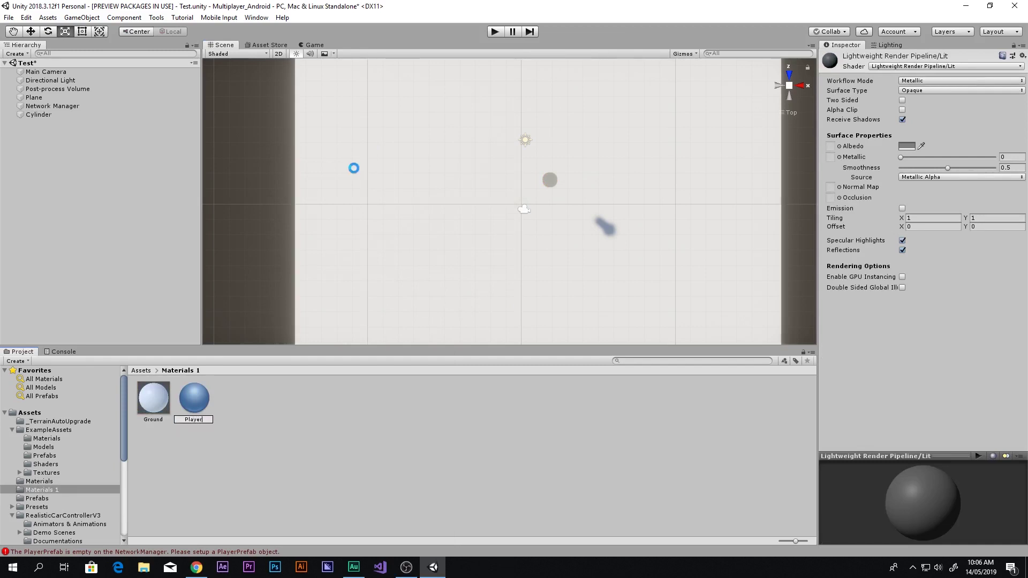
{"action": "key", "text": "Return"}
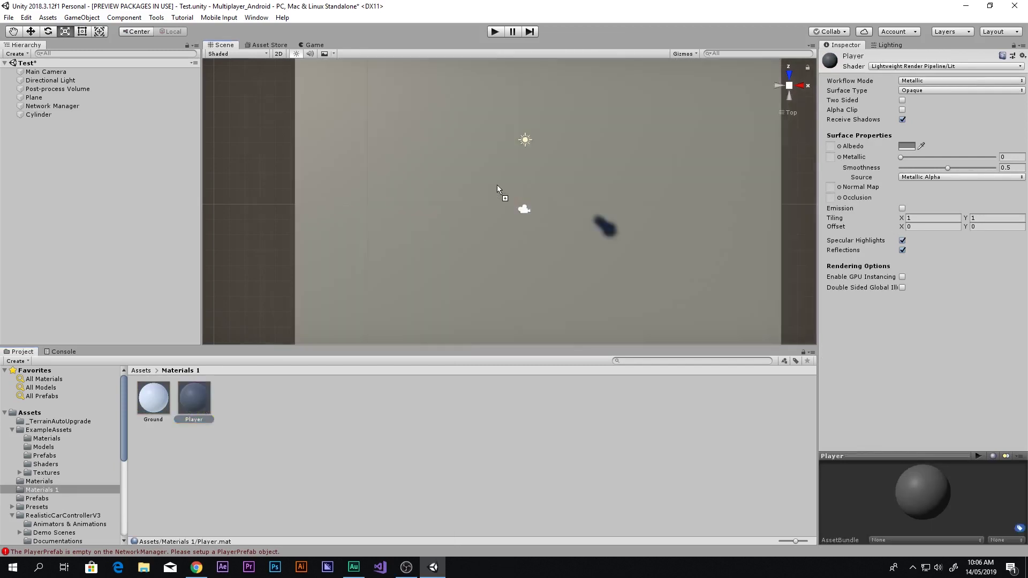
Step: Apply the Player material to the cylinder and set its Albedo to orange FFB600, checking the colour in the Game view
{"action": "left_click", "coordinate": [906, 146]}
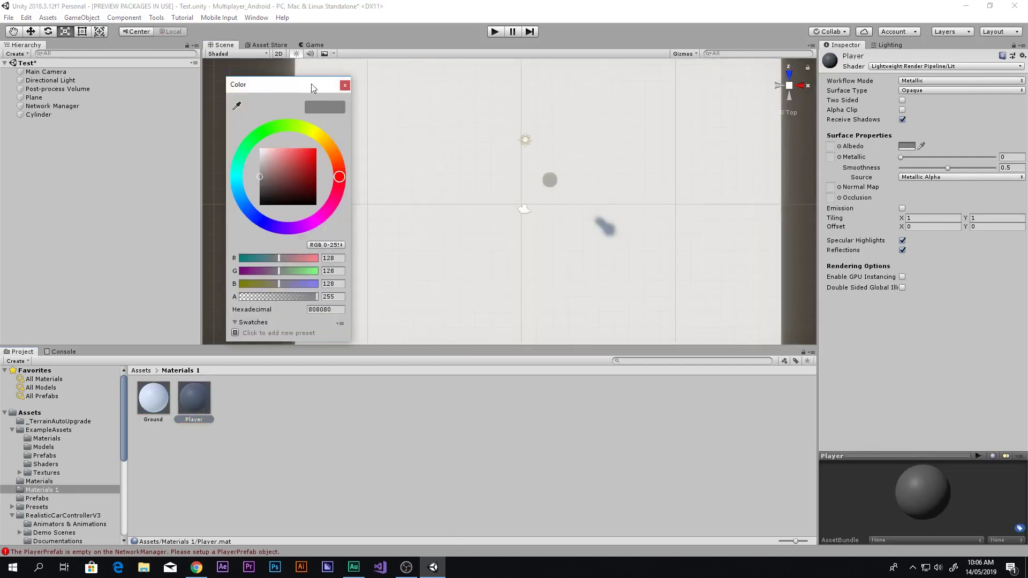
{"action": "left_click_drag", "start_coordinate": [260, 154], "coordinate": [319, 149]}
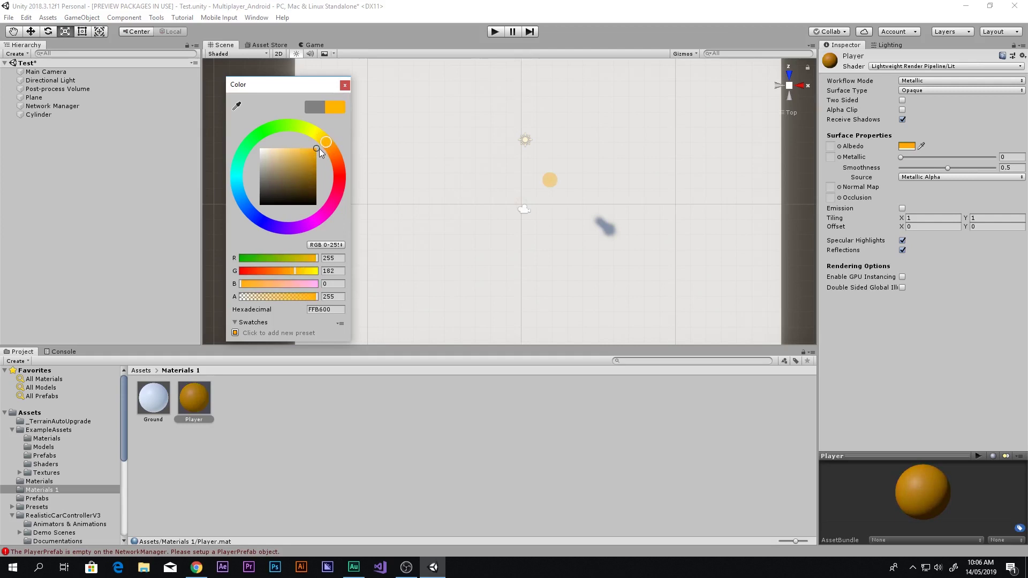
{"action": "left_click", "coordinate": [344, 85]}
{"action": "left_click", "coordinate": [314, 45]}
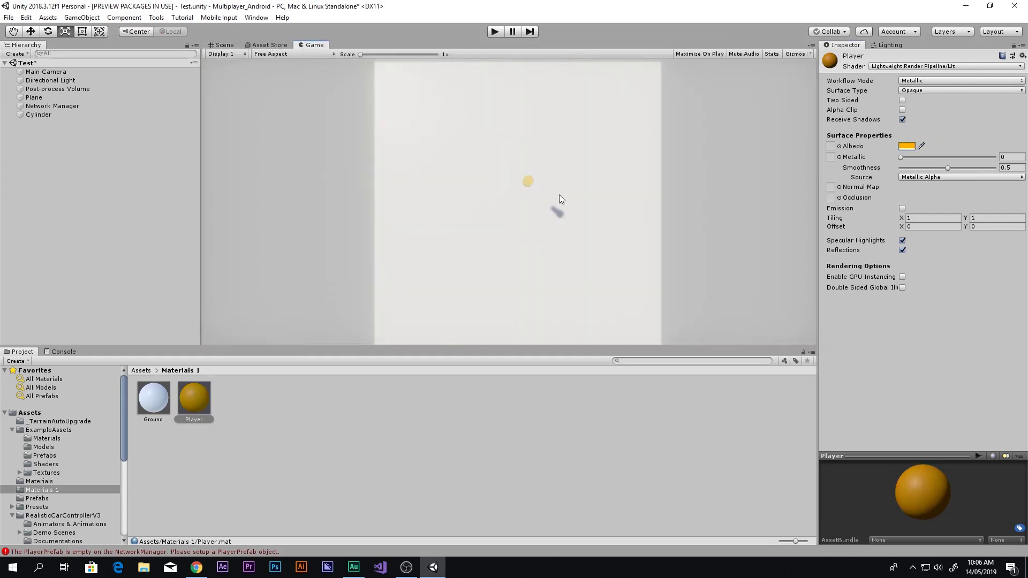
{"action": "left_click", "coordinate": [223, 45]}
Step: Set the Main Camera's projection to Orthographic with a size of about 16.08, and check the framing in the Game view
{"action": "left_click", "coordinate": [46, 71]}
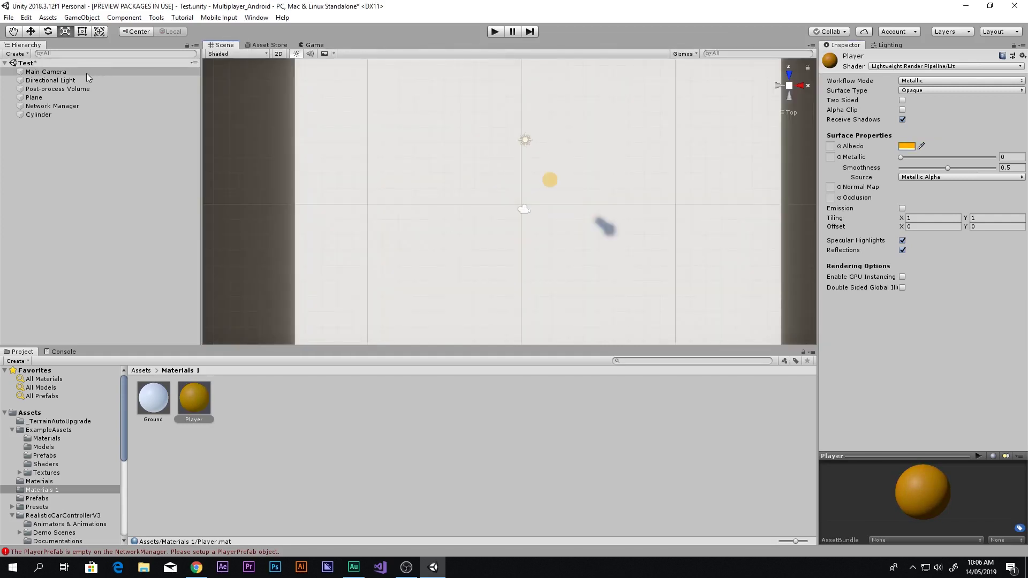
{"action": "left_click", "coordinate": [944, 162]}
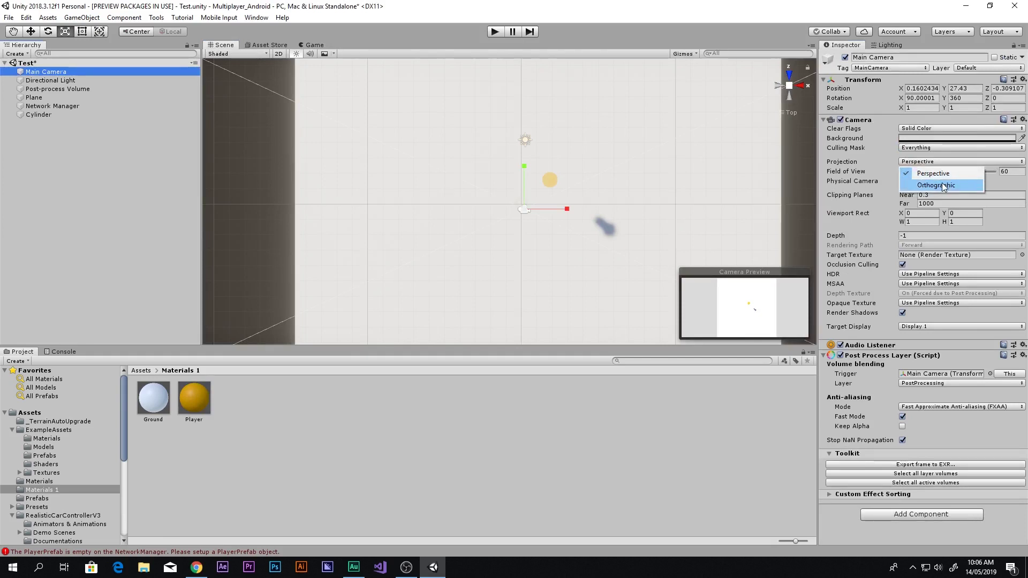
{"action": "left_click", "coordinate": [944, 185]}
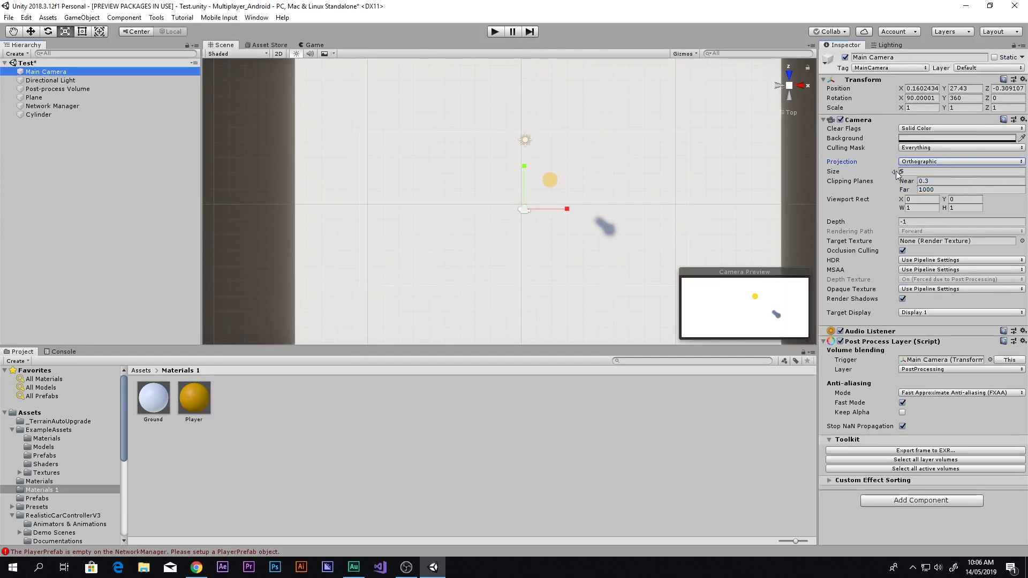
{"action": "left_click_drag", "start_coordinate": [919, 168], "coordinate": [78, 184]}
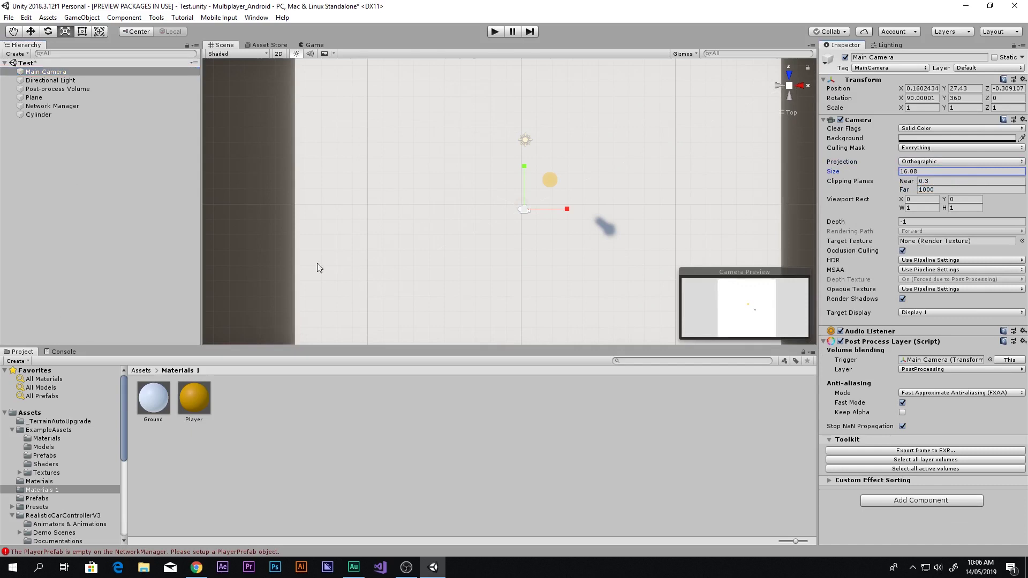
{"action": "left_click", "coordinate": [320, 46]}
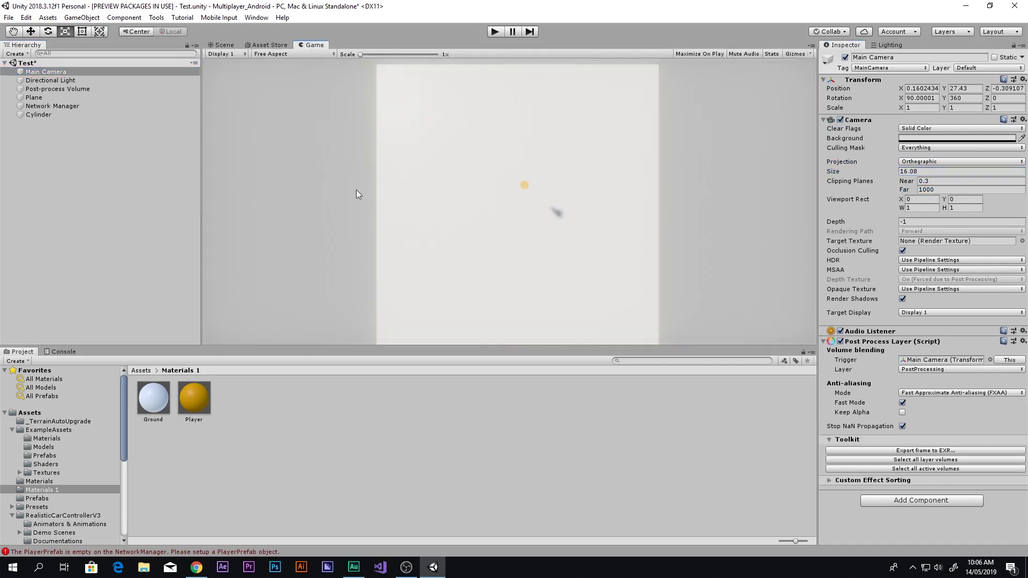
{"action": "left_click", "coordinate": [225, 45]}
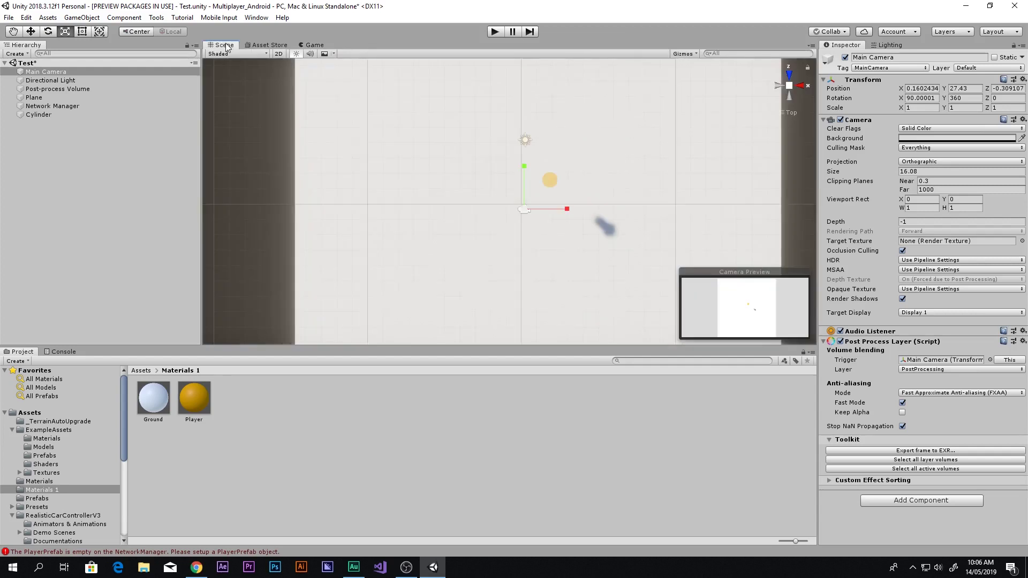
Step: Rename the cylinder as Player
{"action": "scroll", "coordinate": [578, 196], "scroll_direction": "down", "scroll_amount": 1}
{"action": "left_click", "coordinate": [548, 181]}
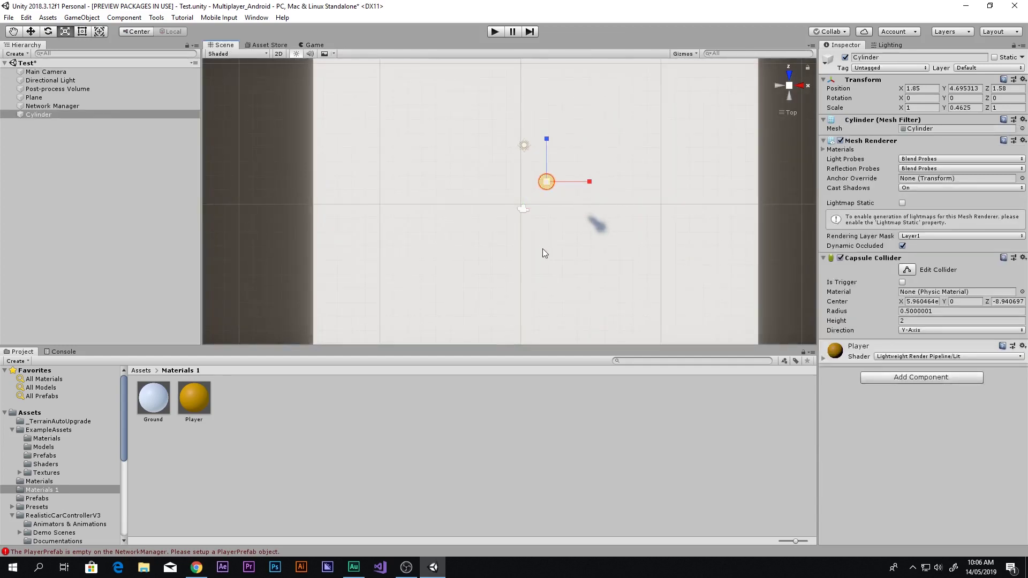
{"action": "scroll", "coordinate": [542, 249], "scroll_direction": "up", "scroll_amount": 1}
{"action": "left_click", "coordinate": [906, 58]}
{"action": "type", "text": "Playe"}
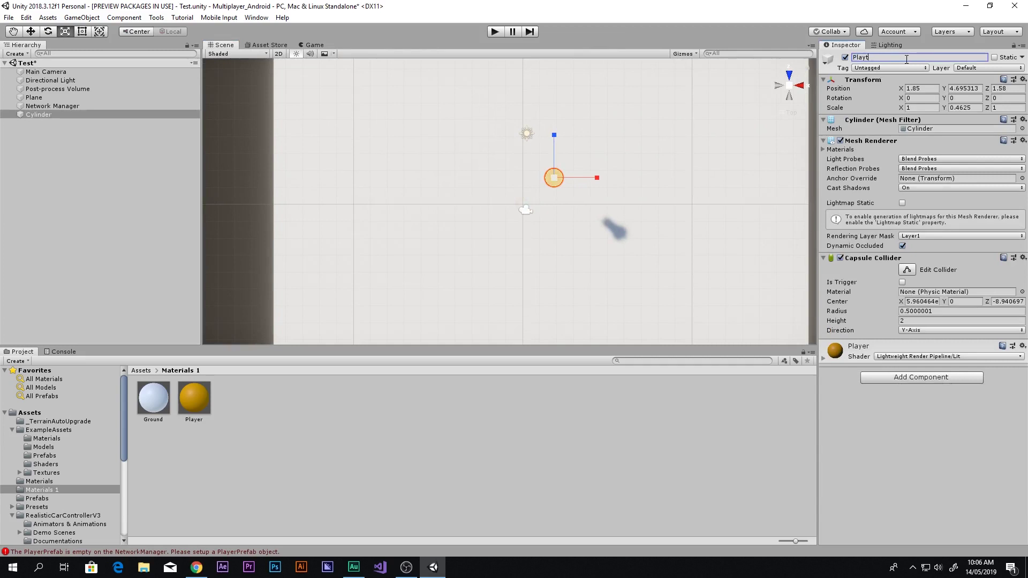
{"action": "type", "text": "r"}
{"action": "key", "text": "Return"}
Step: Scale the Player up uniformly to about 1.97 in X and Z, and move it to about X -10.94, Z 11.9 near the plane's corner
{"action": "scroll", "coordinate": [596, 223], "scroll_direction": "down", "scroll_amount": 1}
{"action": "scroll", "coordinate": [589, 240], "scroll_direction": "down", "scroll_amount": 3}
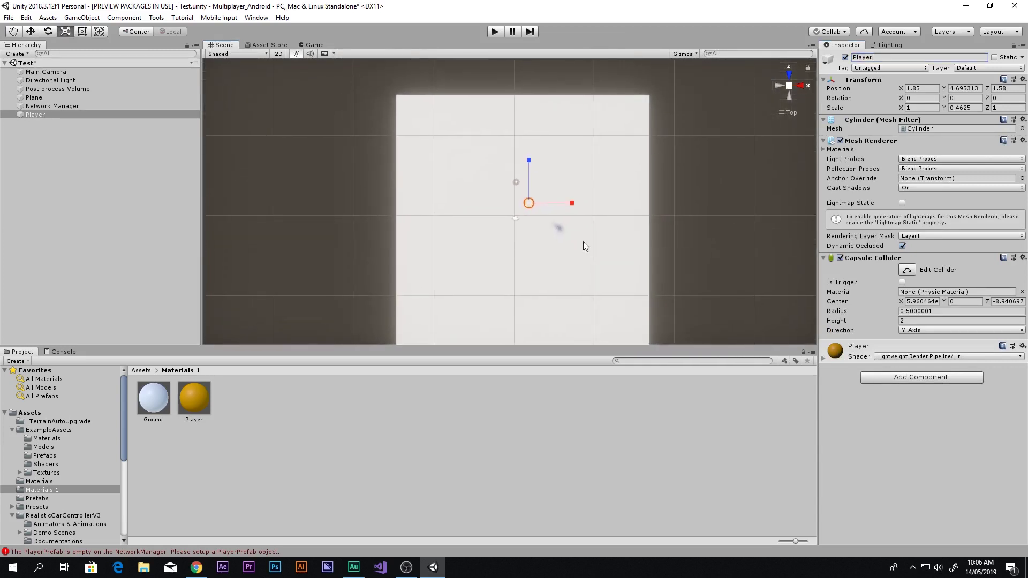
{"action": "left_click_drag", "start_coordinate": [529, 203], "coordinate": [433, 121]}
{"action": "key", "text": "w"}
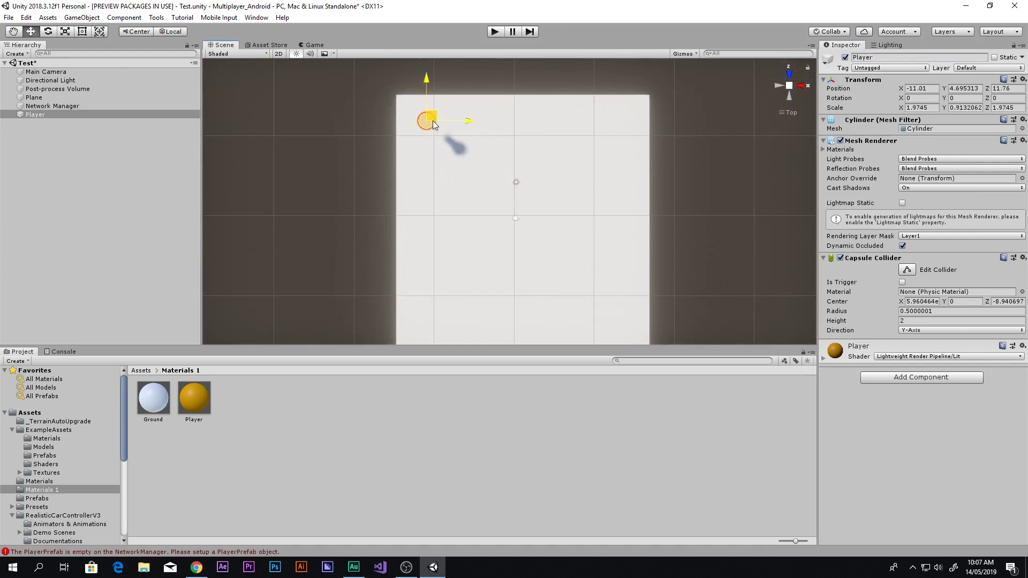
Step: Add a Rigidbody component to the Player object
{"action": "left_click", "coordinate": [891, 379]}
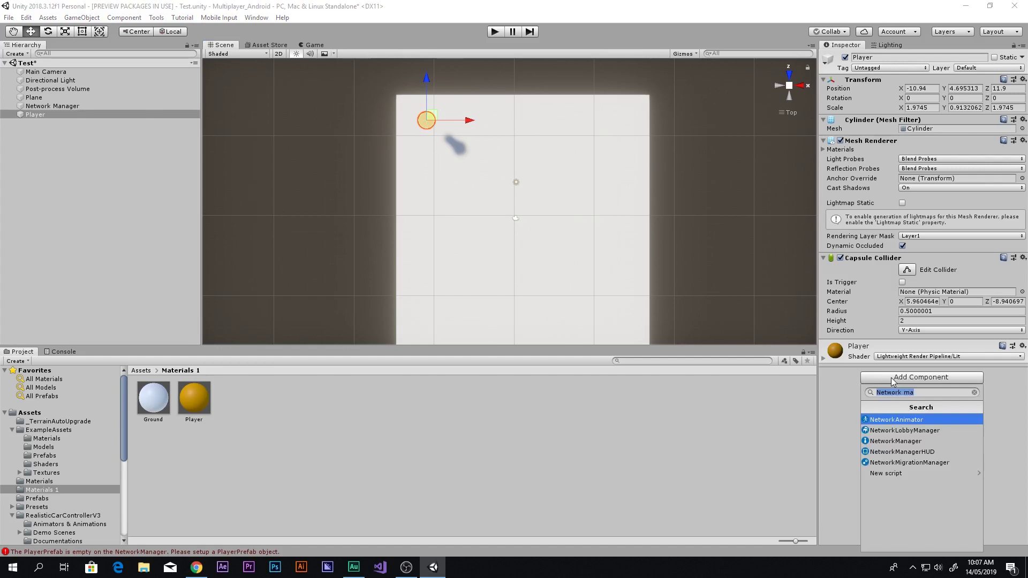
{"action": "type", "text": "rig"}
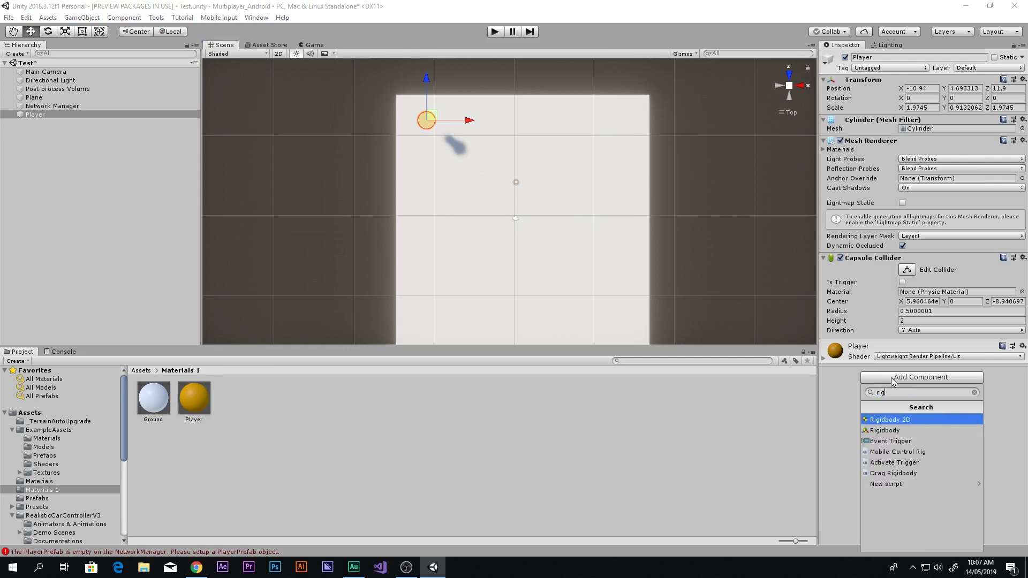
{"action": "key", "text": "Down"}
{"action": "key", "text": "Return"}
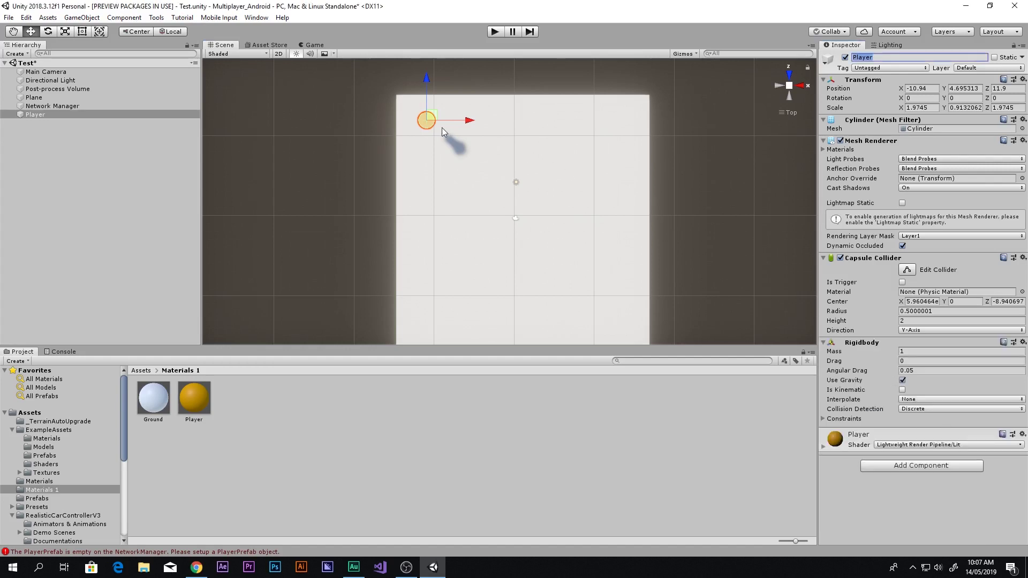
Step: Run the scene to test the Player, and adjust the Player material's Albedo to orange FFB800 during play
{"action": "left_click", "coordinate": [501, 31]}
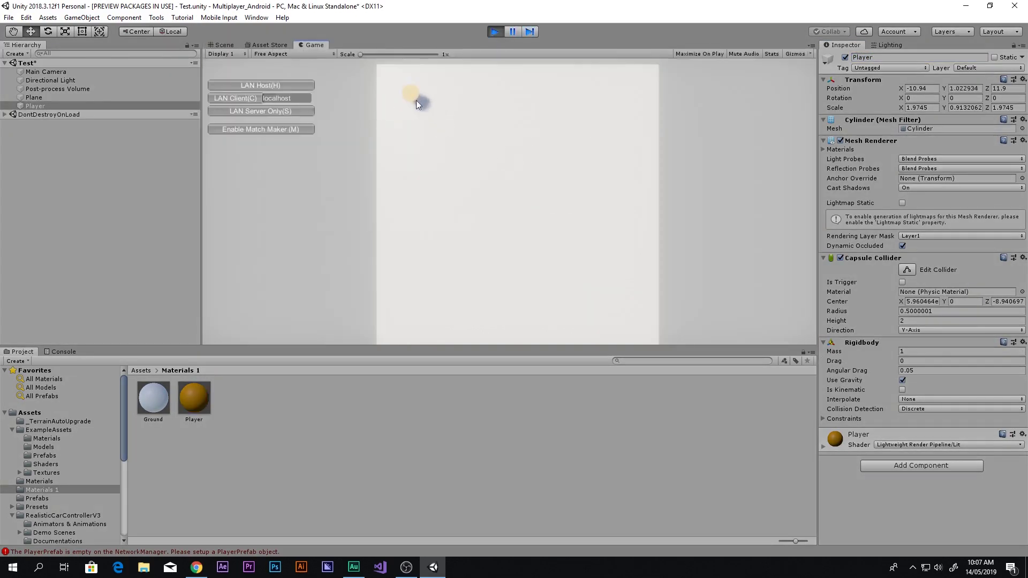
{"action": "left_click", "coordinate": [193, 398]}
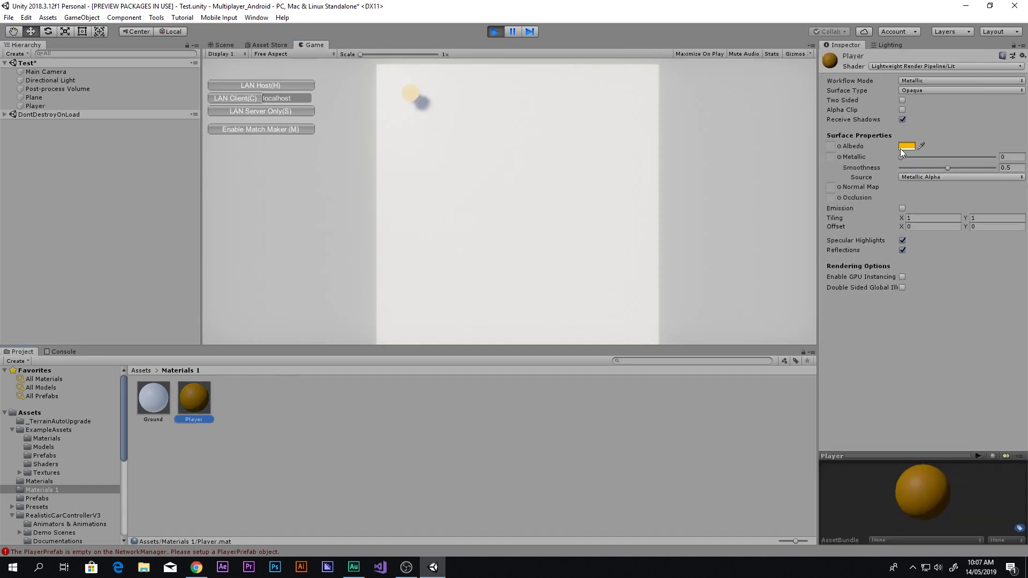
{"action": "left_click", "coordinate": [906, 146]}
{"action": "left_click", "coordinate": [275, 148]}
{"action": "mouse_move", "coordinate": [288, 144]}
{"action": "left_mouse_down"}
{"action": "mouse_move", "coordinate": [318, 184]}
{"action": "mouse_move", "coordinate": [351, 147]}
{"action": "mouse_move", "coordinate": [338, 170]}
{"action": "mouse_move", "coordinate": [319, 148]}
{"action": "left_mouse_up"}
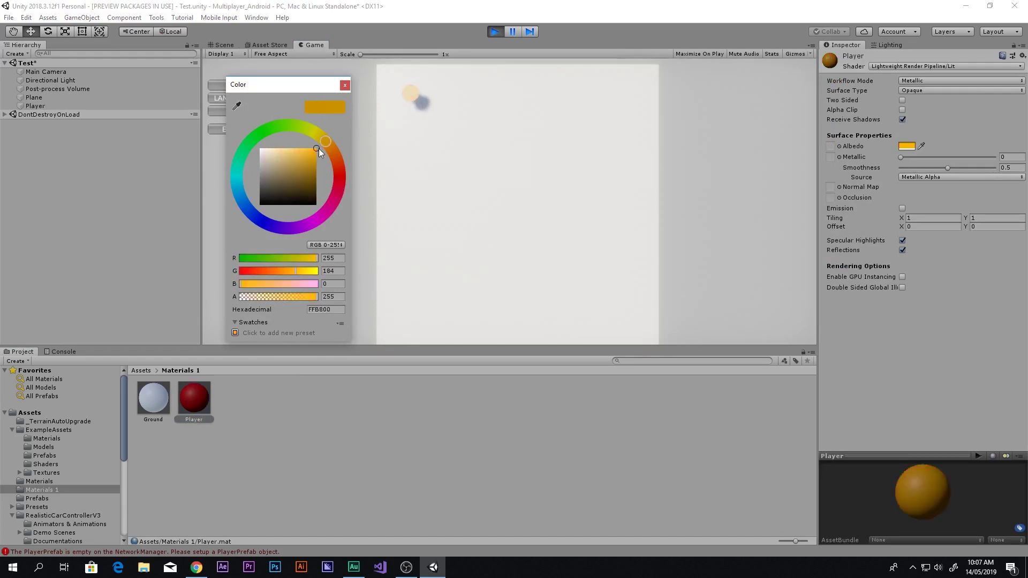
{"action": "left_click", "coordinate": [344, 85]}
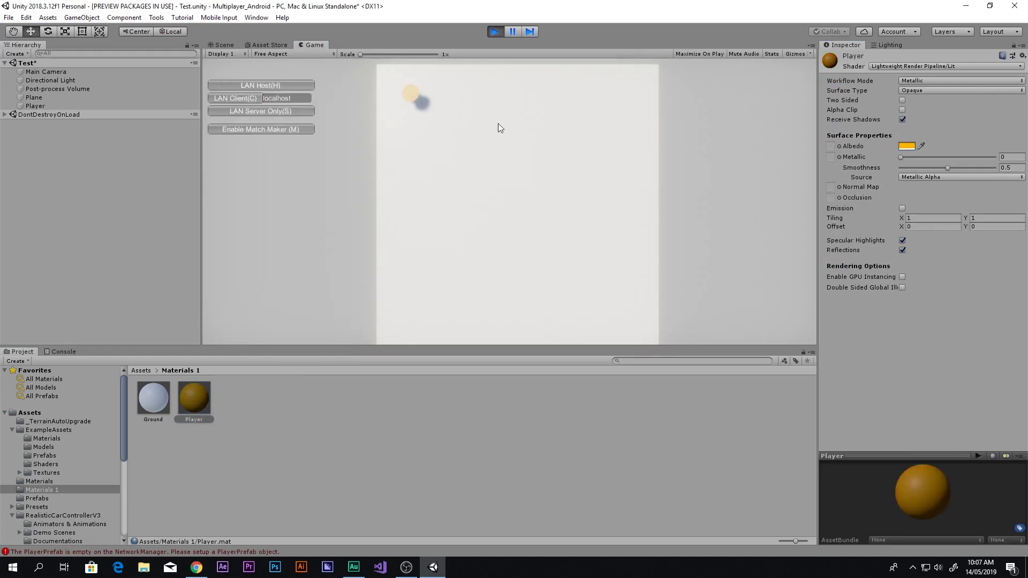
Step: Stop the running scene and select the Player object
{"action": "left_click", "coordinate": [495, 31]}
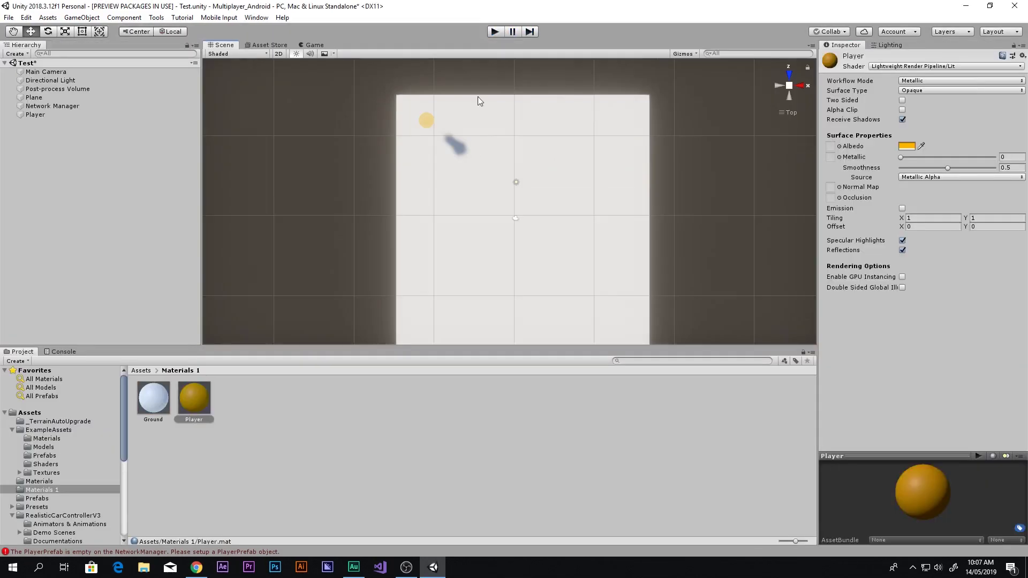
{"action": "left_click", "coordinate": [56, 115]}
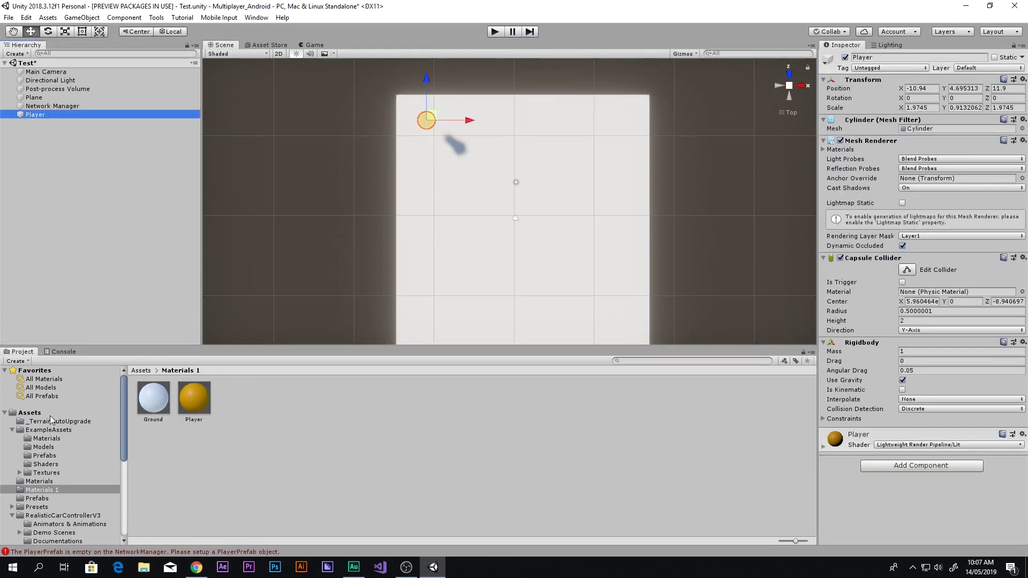
{"action": "left_click", "coordinate": [30, 413]}
{"action": "right_click", "coordinate": [246, 527]}
{"action": "mouse_move", "coordinate": [319, 208]}
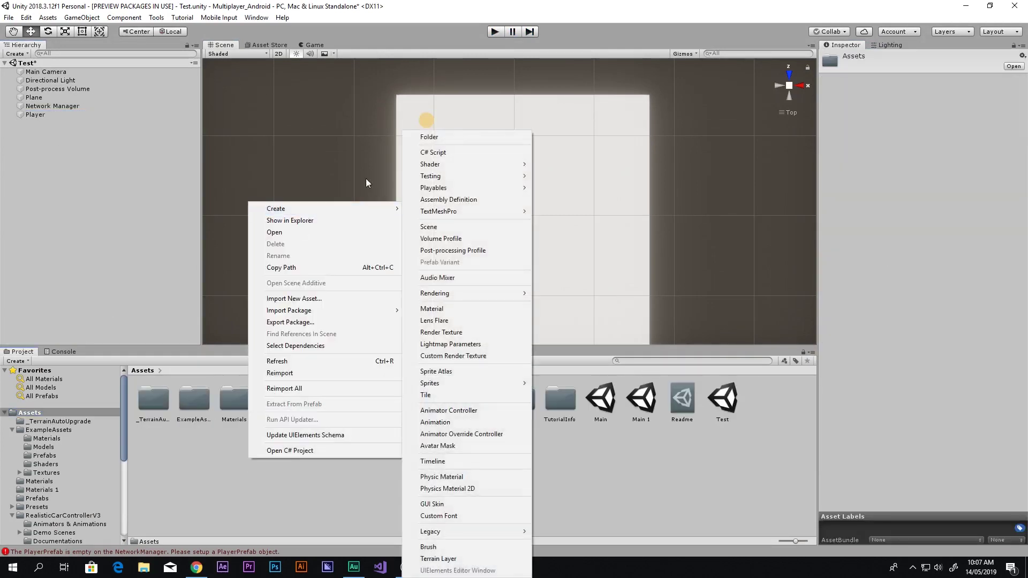
{"action": "left_click", "coordinate": [456, 135]}
{"action": "type", "text": "Pre"}
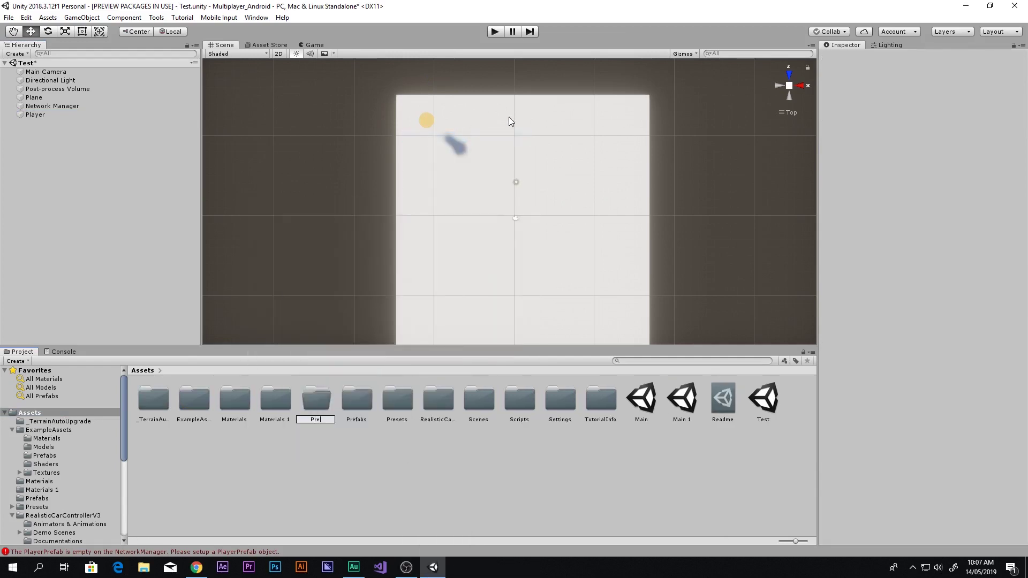
{"action": "key", "text": "Escape"}
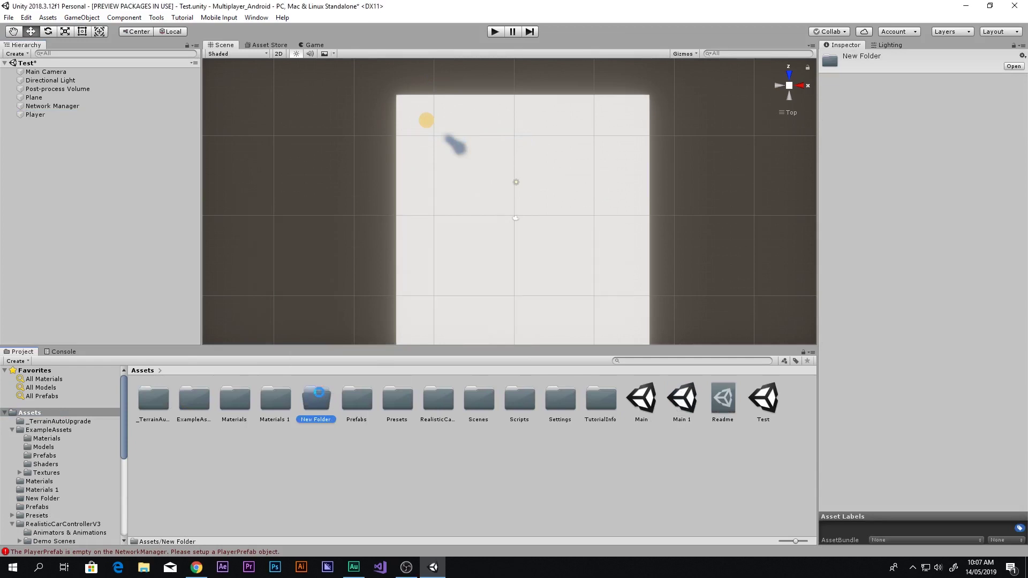
{"action": "key", "text": "Delete"}
Step: Make a prefab from the scene's Player object in the existing Prefabs folder and view it in the preview
{"action": "double_click", "coordinate": [314, 395]}
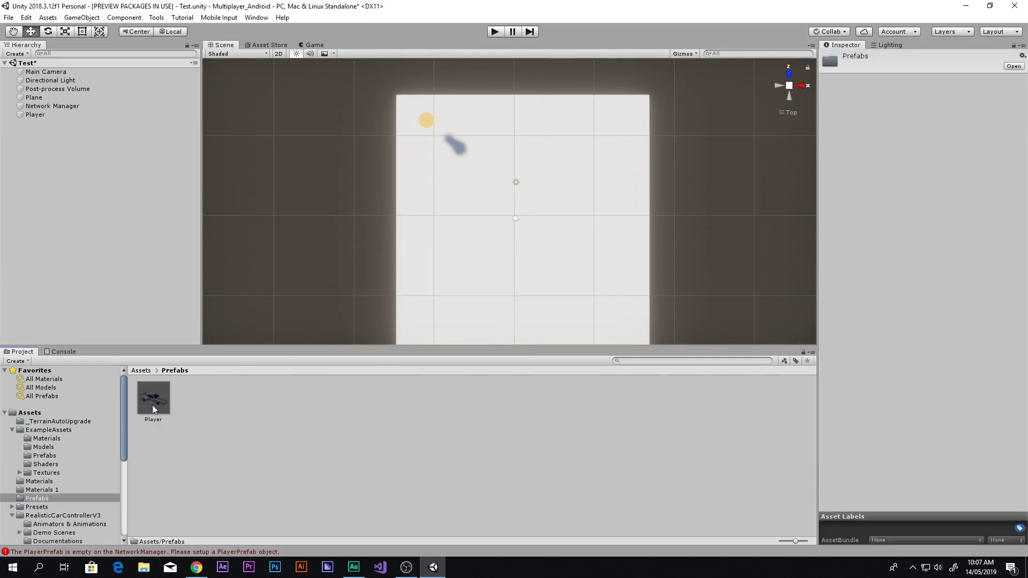
{"action": "left_click", "coordinate": [39, 114]}
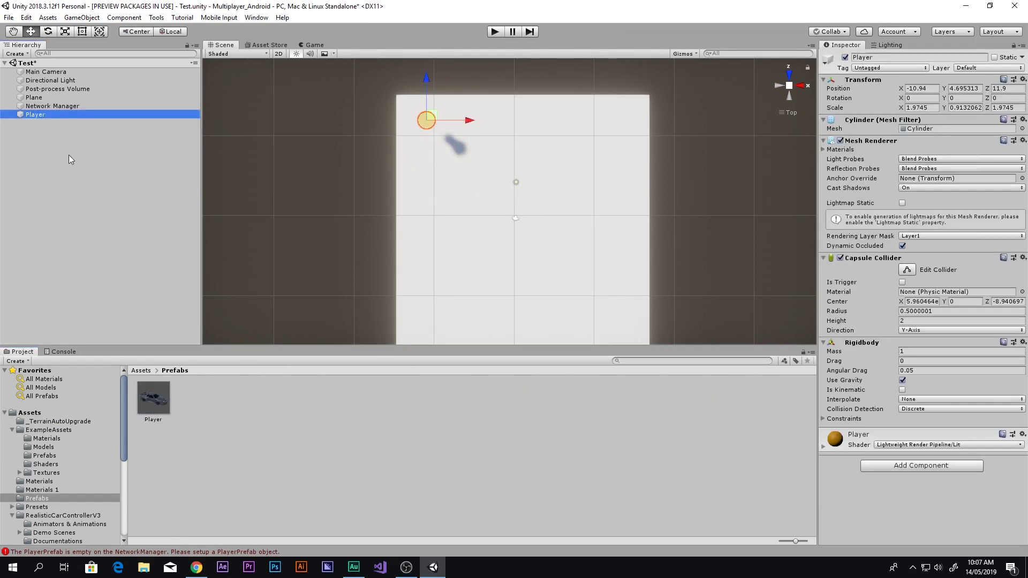
{"action": "left_click_drag", "start_coordinate": [35, 115], "coordinate": [283, 390]}
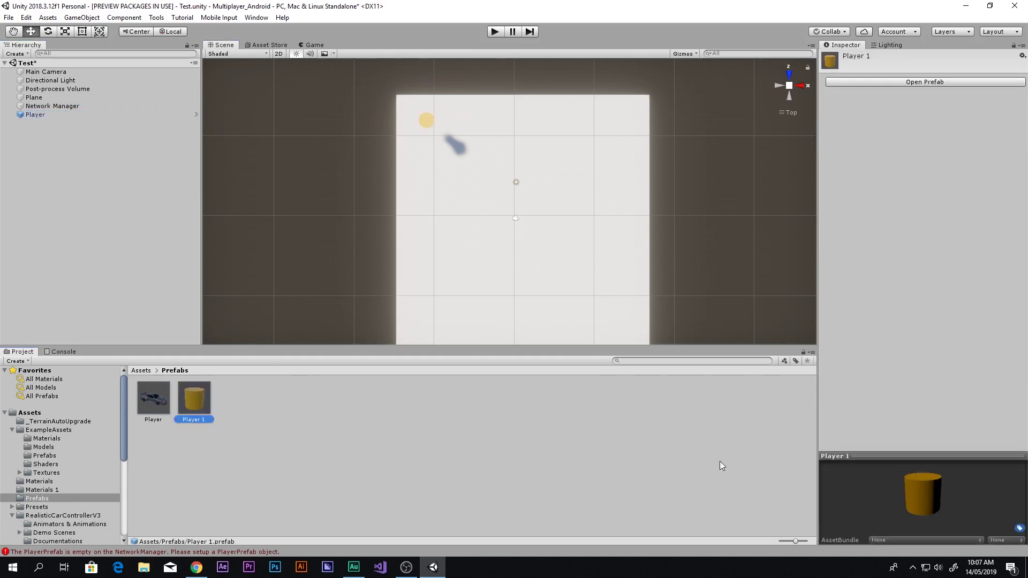
{"action": "left_click_drag", "start_coordinate": [889, 485], "coordinate": [892, 511]}
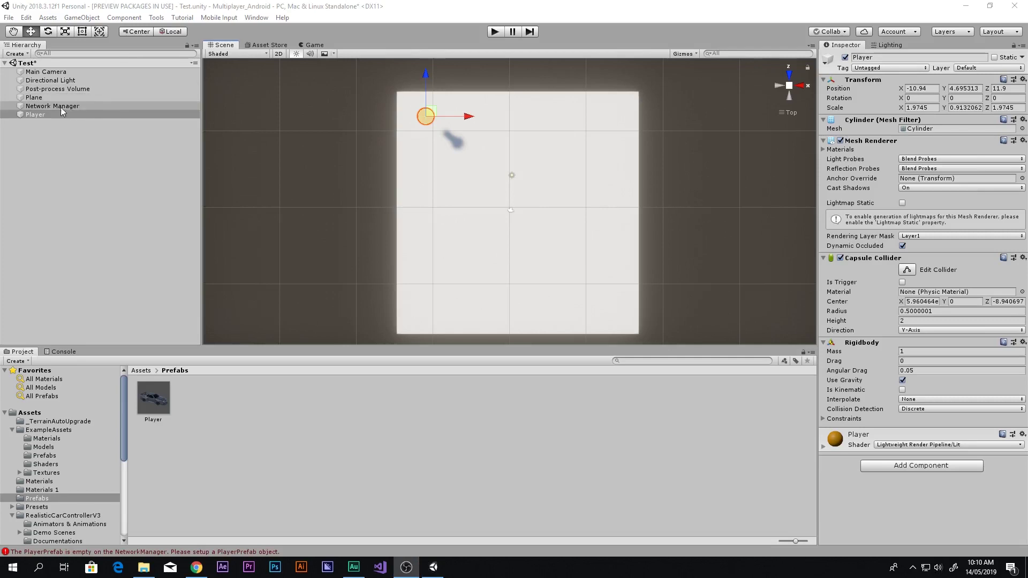
{"action": "left_click", "coordinate": [53, 106]}
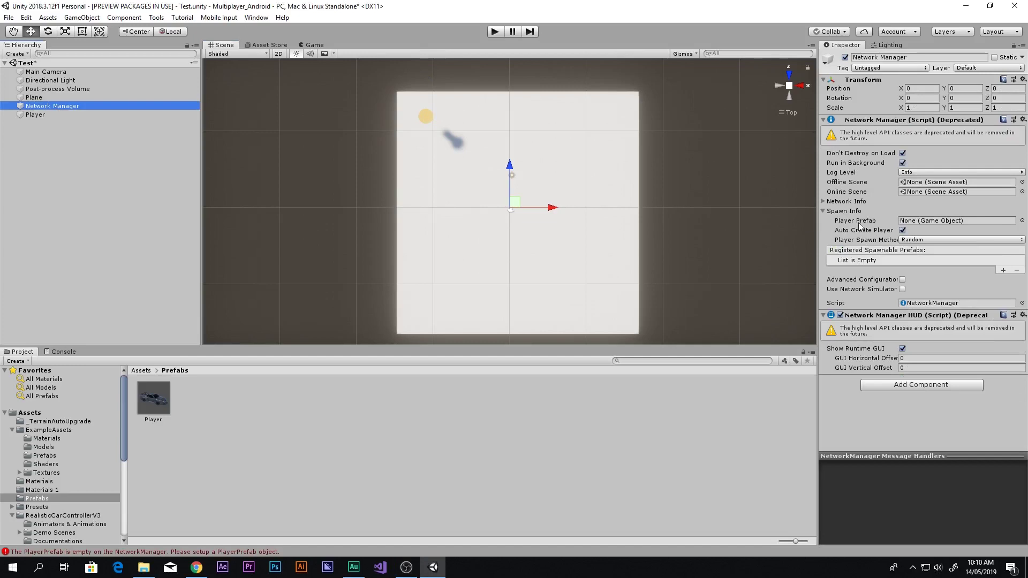
{"action": "left_click", "coordinate": [40, 120]}
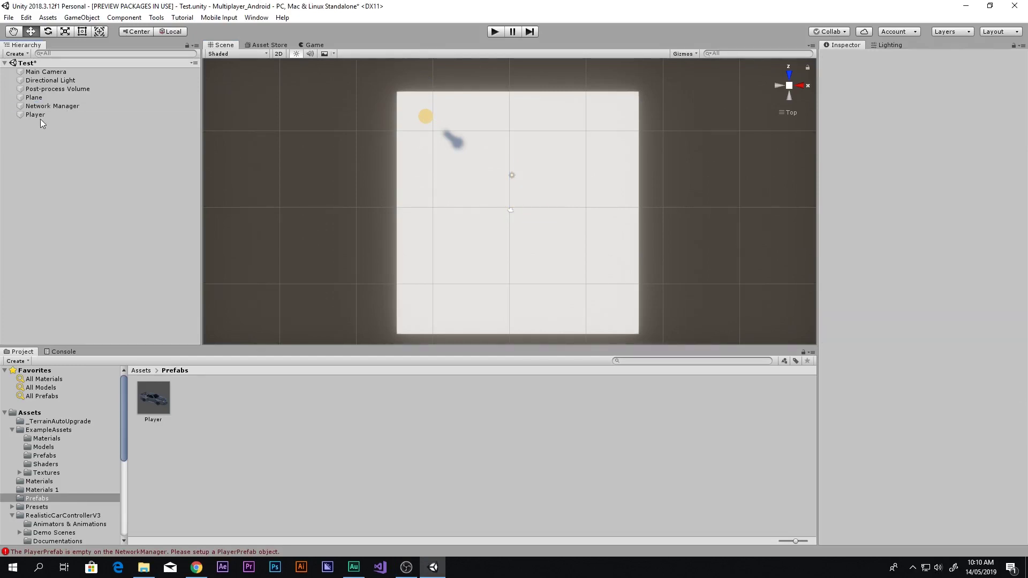
{"action": "left_click", "coordinate": [43, 114]}
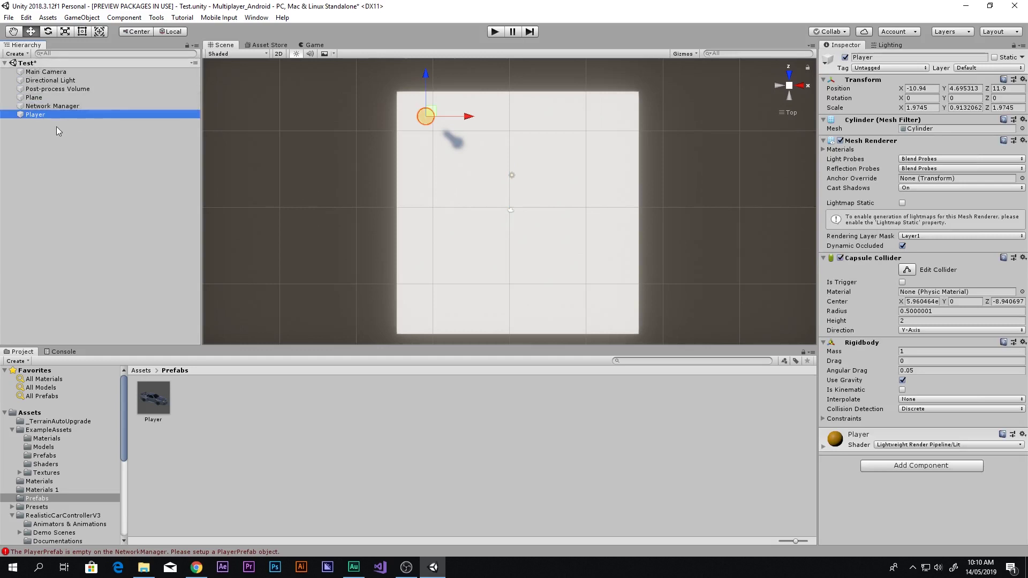
{"action": "left_click", "coordinate": [37, 413]}
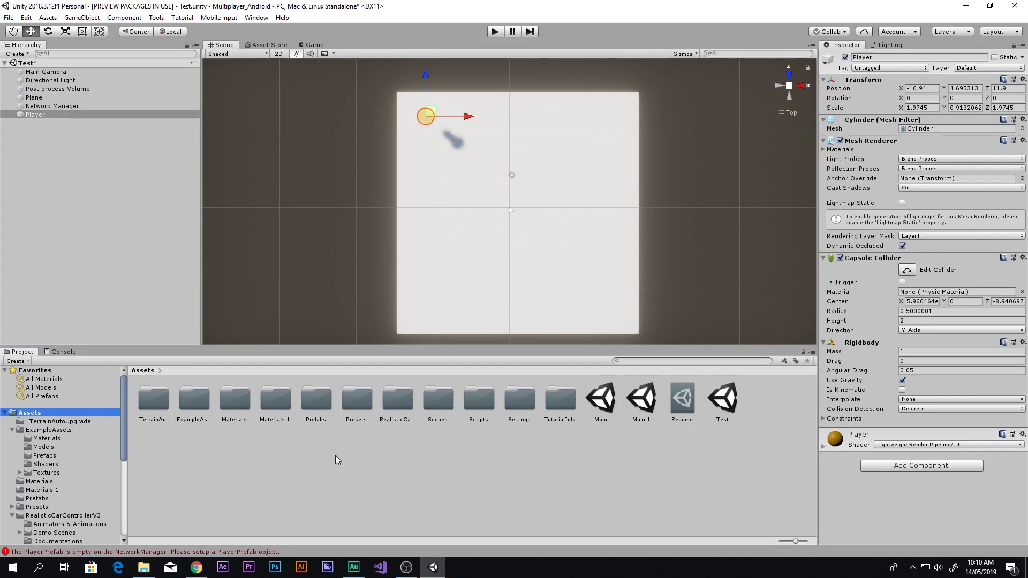
Step: Clear the old messages from the Console and return to the project assets
{"action": "left_click", "coordinate": [64, 352]}
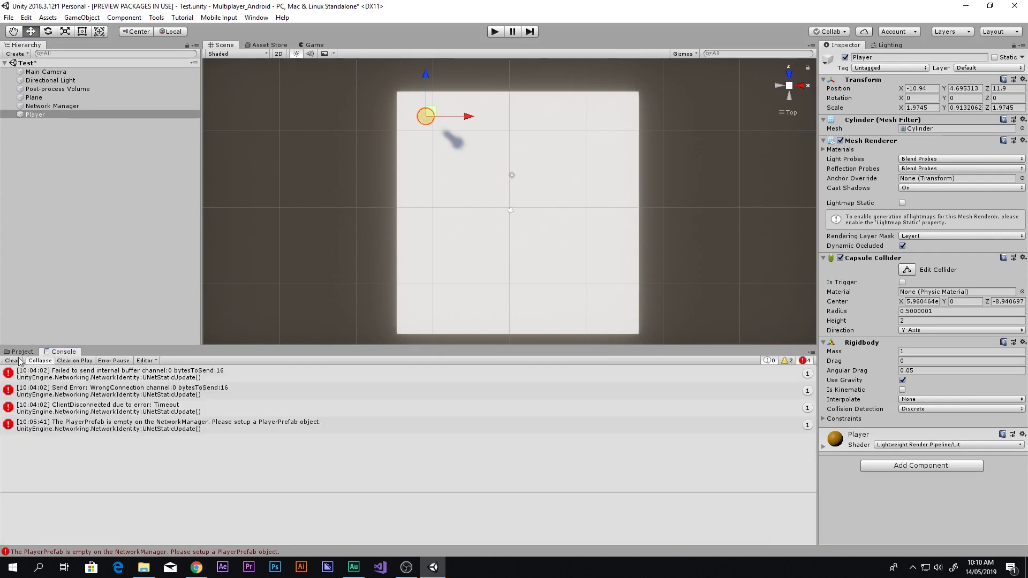
{"action": "left_click", "coordinate": [11, 360]}
{"action": "left_click", "coordinate": [20, 352]}
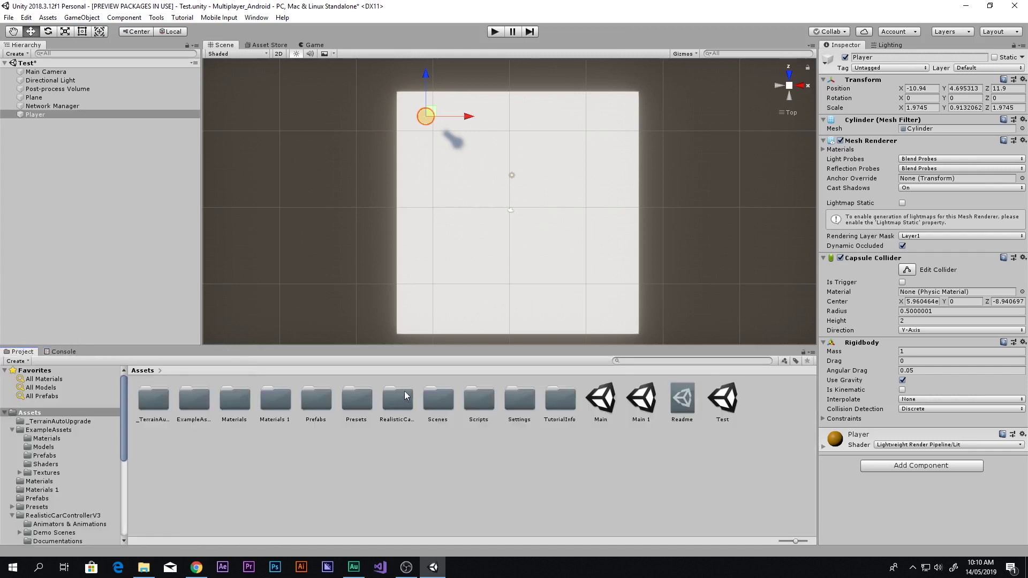
Step: Save the orange cylinder Player from the scene as a prefab in the Prefabs folder and select that prefab
{"action": "double_click", "coordinate": [319, 404]}
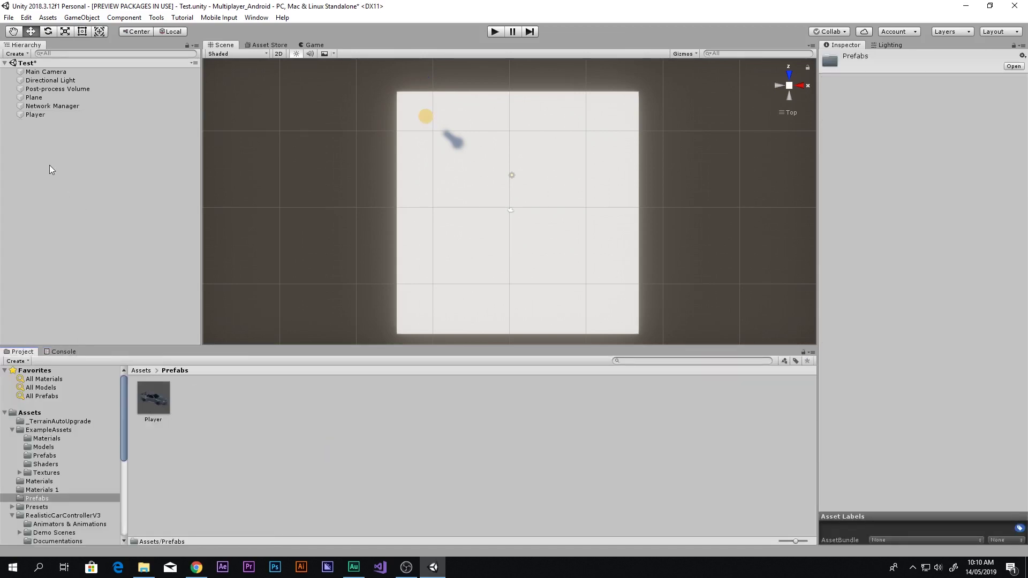
{"action": "left_click", "coordinate": [35, 115]}
{"action": "left_click_drag", "start_coordinate": [34, 117], "coordinate": [261, 424]}
{"action": "left_click", "coordinate": [262, 423]}
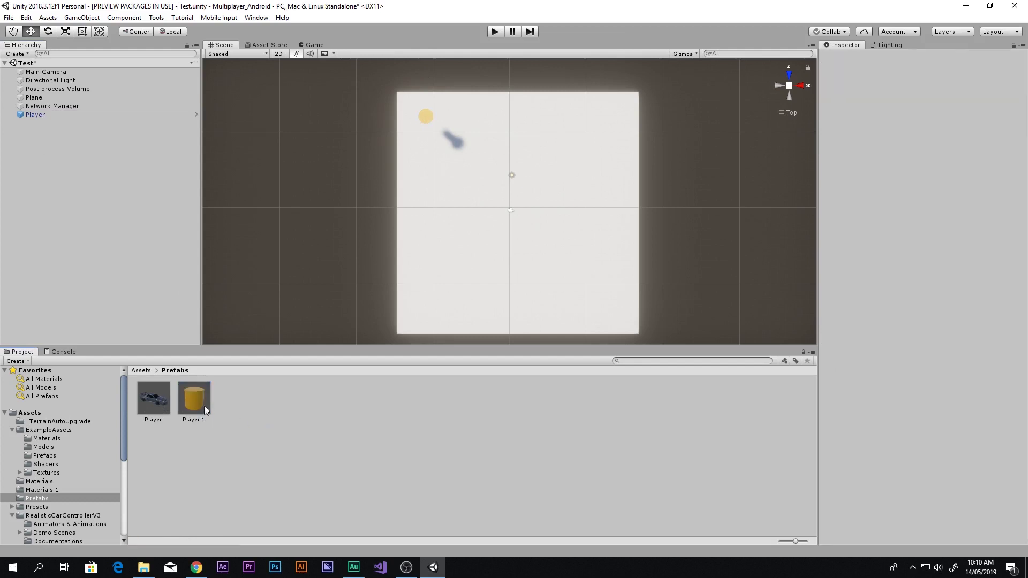
{"action": "left_click", "coordinate": [203, 406]}
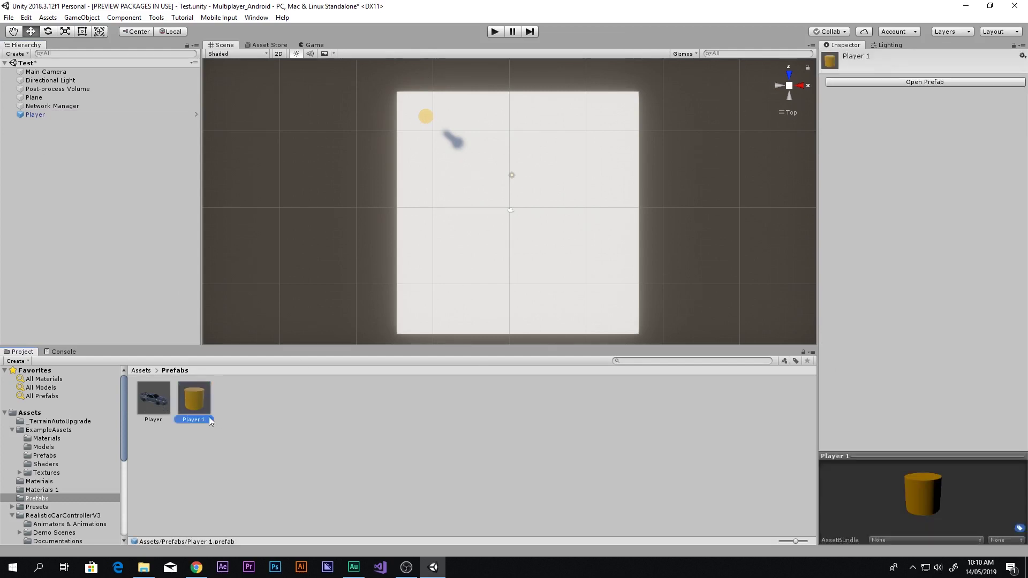
{"action": "left_click", "coordinate": [209, 421]}
{"action": "key", "text": "Escape"}
Step: Try to assign the Player 1 prefab as the Network Manager's Player Prefab, and clear the Console error
{"action": "left_click", "coordinate": [61, 104]}
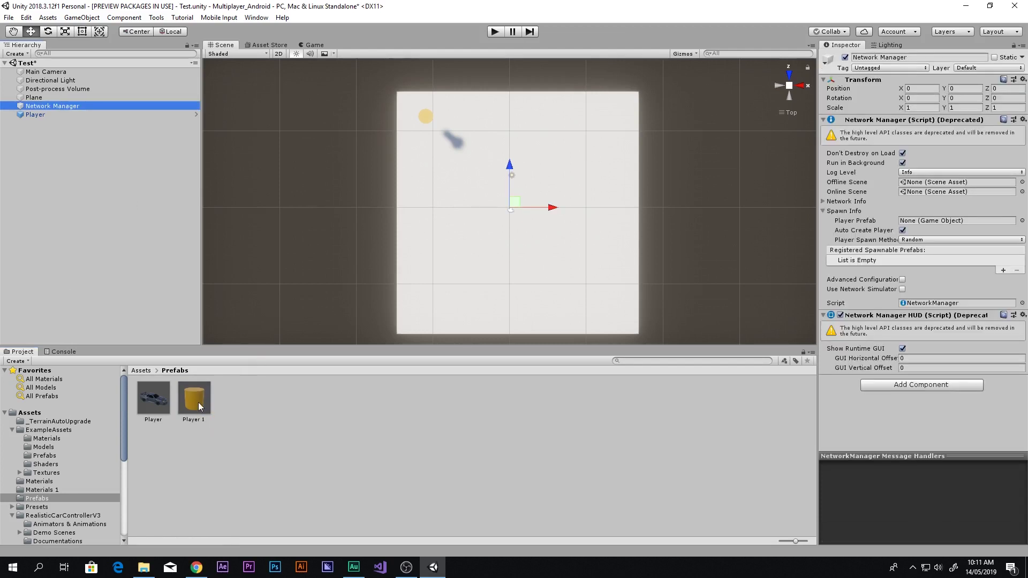
{"action": "left_click_drag", "start_coordinate": [197, 394], "coordinate": [927, 223]}
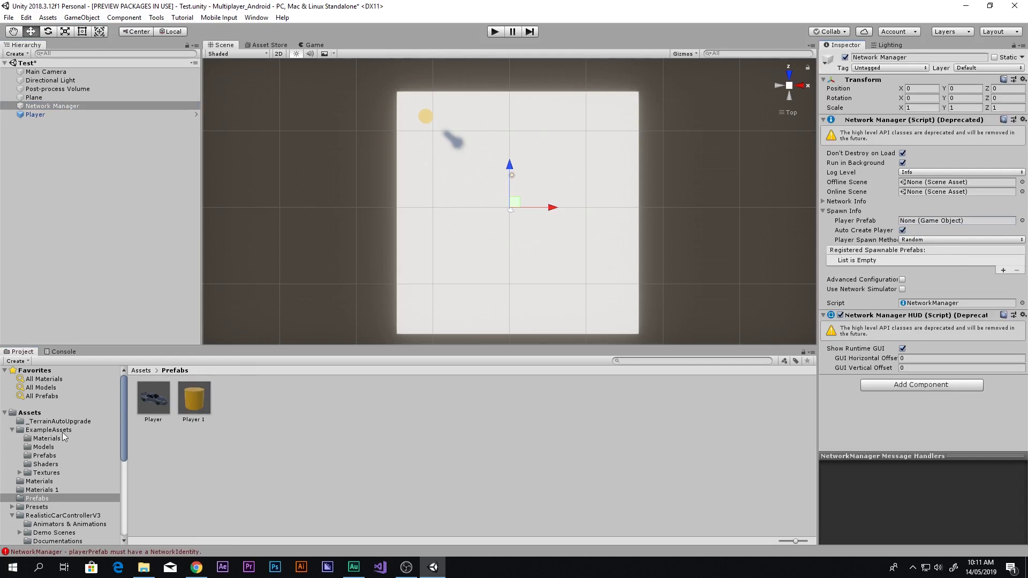
{"action": "left_click", "coordinate": [59, 352]}
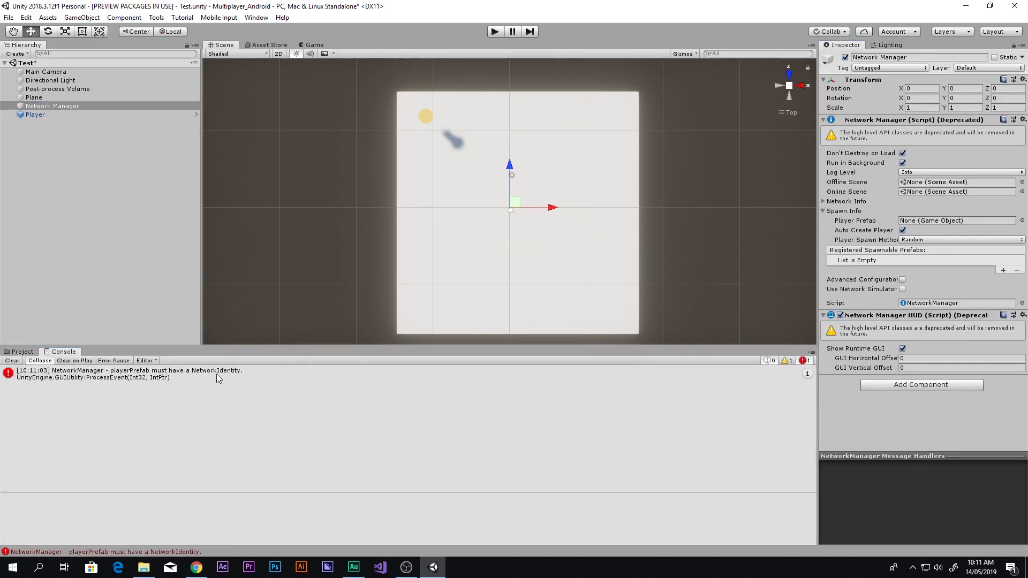
{"action": "left_click", "coordinate": [13, 361]}
{"action": "left_click", "coordinate": [23, 352]}
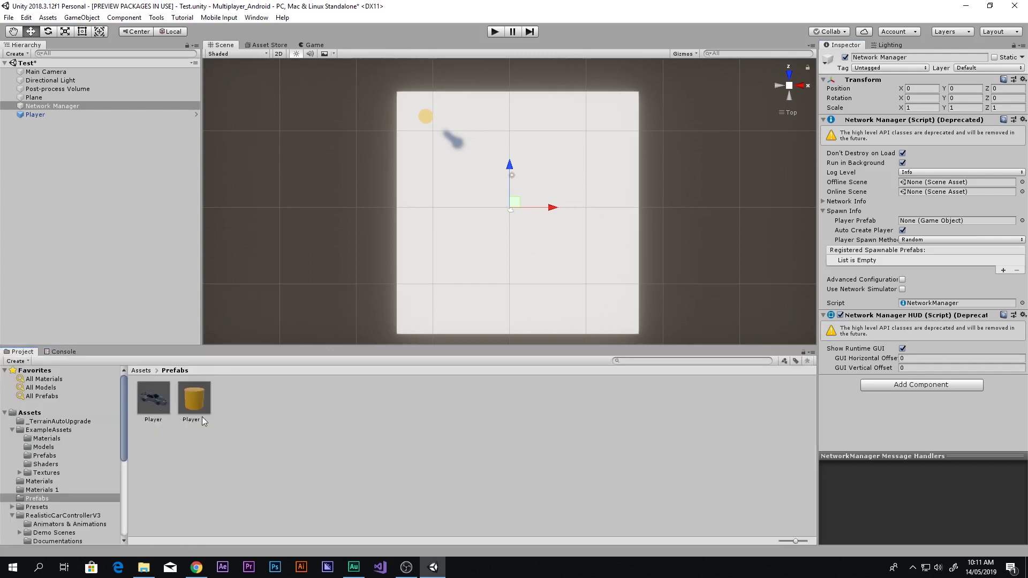
Step: Add a NetworkIdentity component to the Player 1 prefab with Local Player Authority enabled, and return to the Test scene
{"action": "left_click", "coordinate": [201, 416]}
{"action": "left_click", "coordinate": [870, 81]}
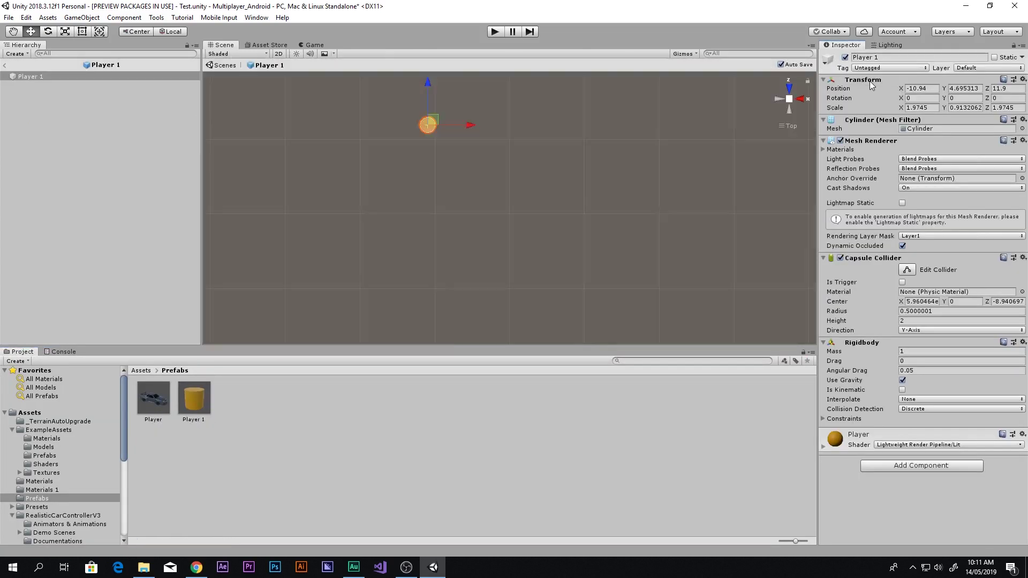
{"action": "left_click", "coordinate": [901, 466]}
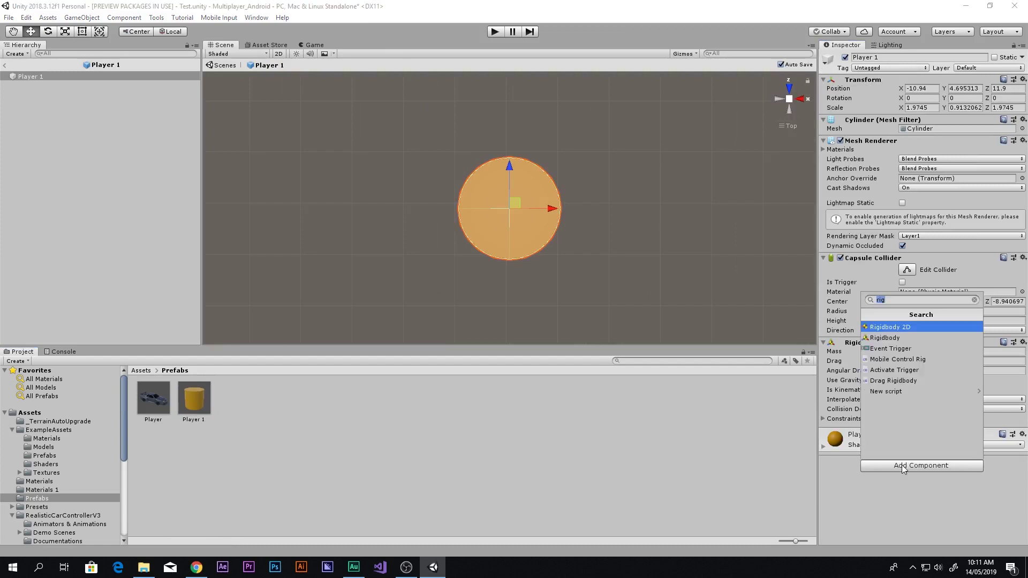
{"action": "type", "text": "networki"}
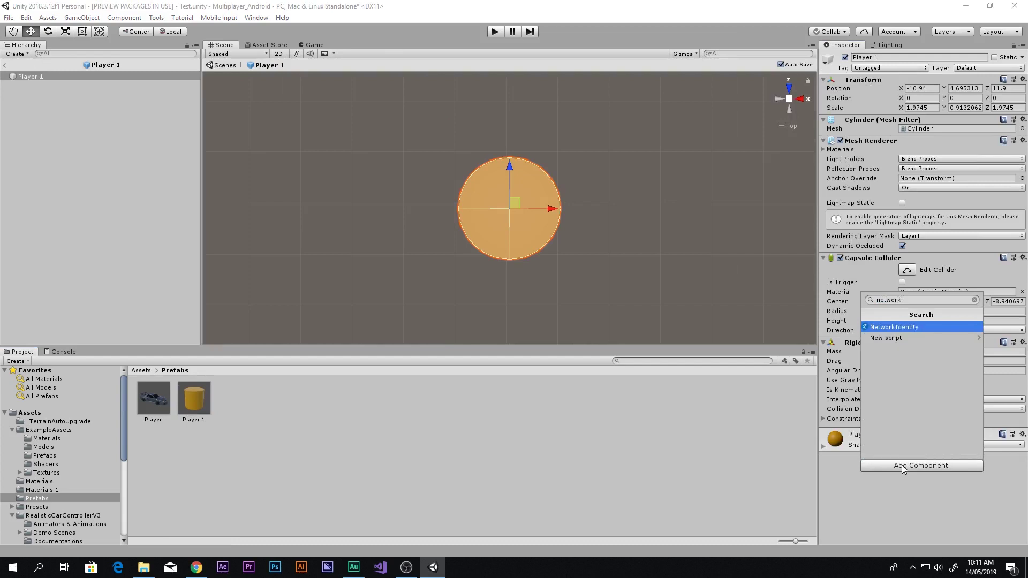
{"action": "key", "text": "Return"}
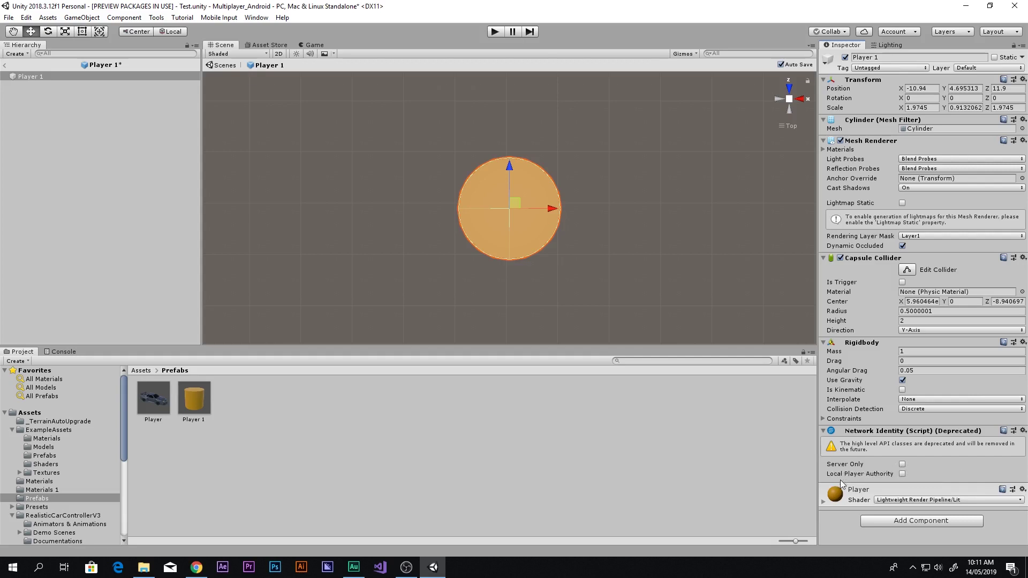
{"action": "left_click", "coordinate": [902, 475]}
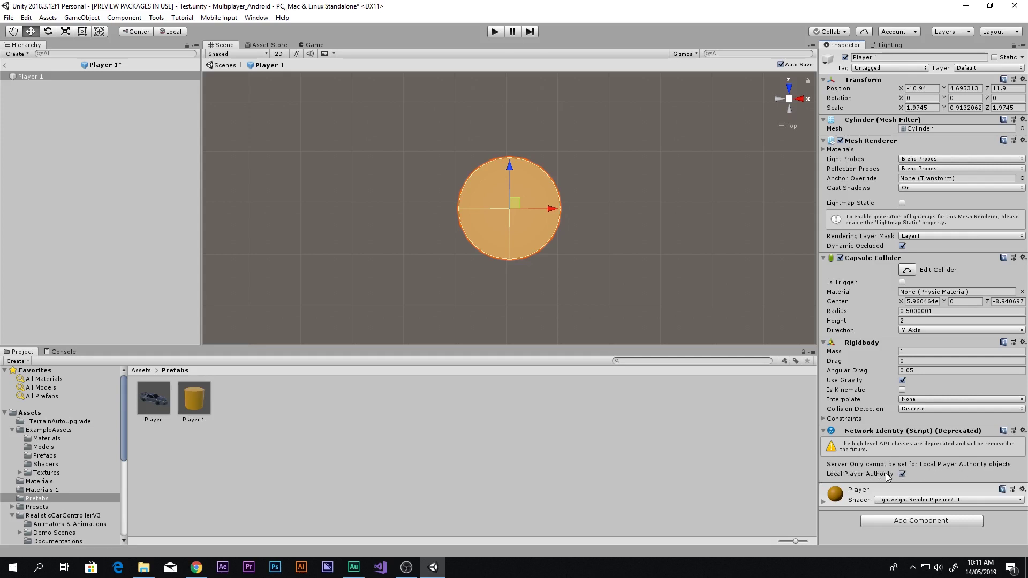
{"action": "left_click", "coordinate": [4, 65]}
Step: Check the scene Player's Network Identity component, and assign the Player 1 prefab to the Network Manager's Player Prefab field
{"action": "left_click", "coordinate": [36, 115]}
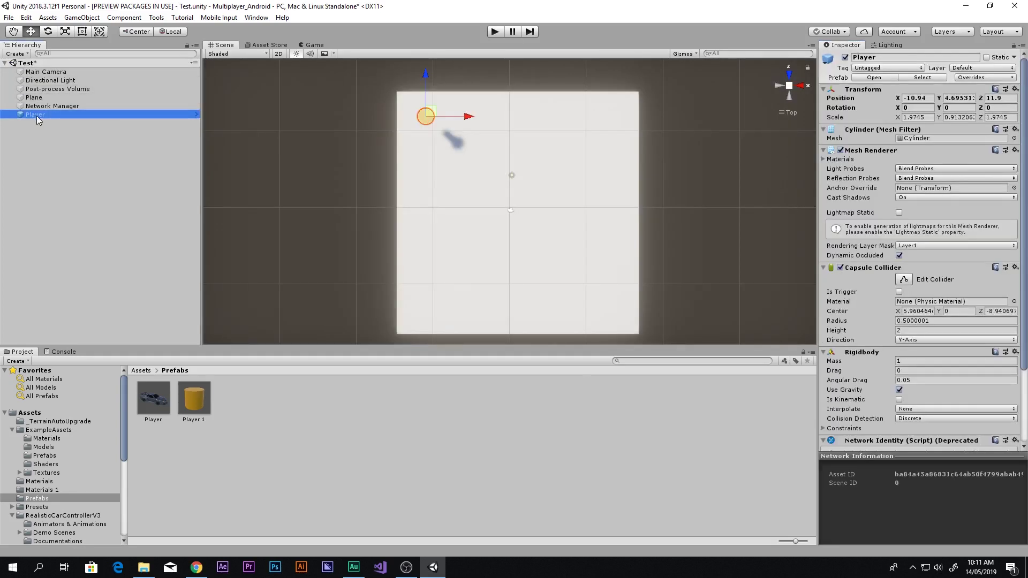
{"action": "scroll", "coordinate": [953, 339], "scroll_direction": "down", "scroll_amount": 5}
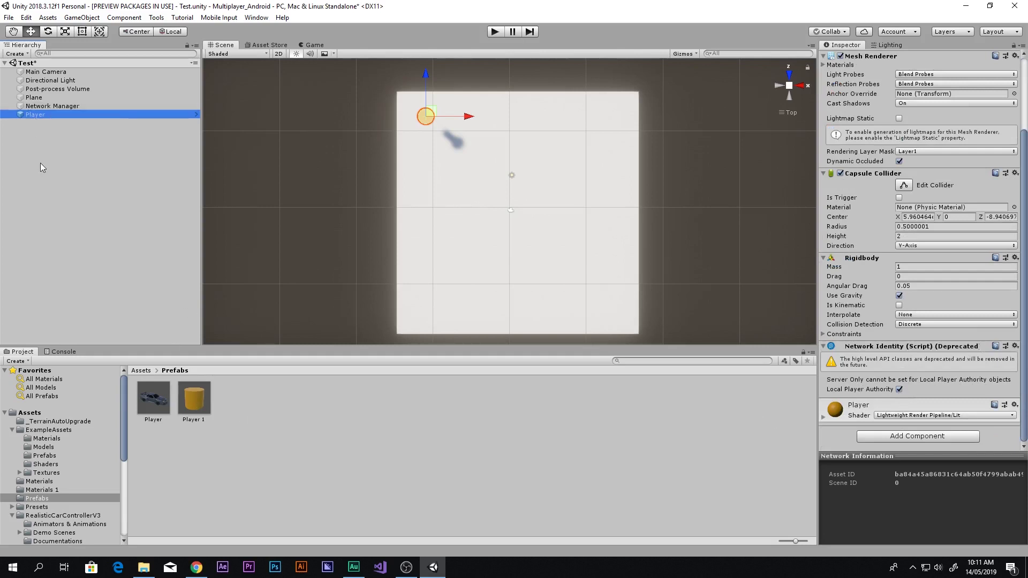
{"action": "left_click", "coordinate": [60, 105]}
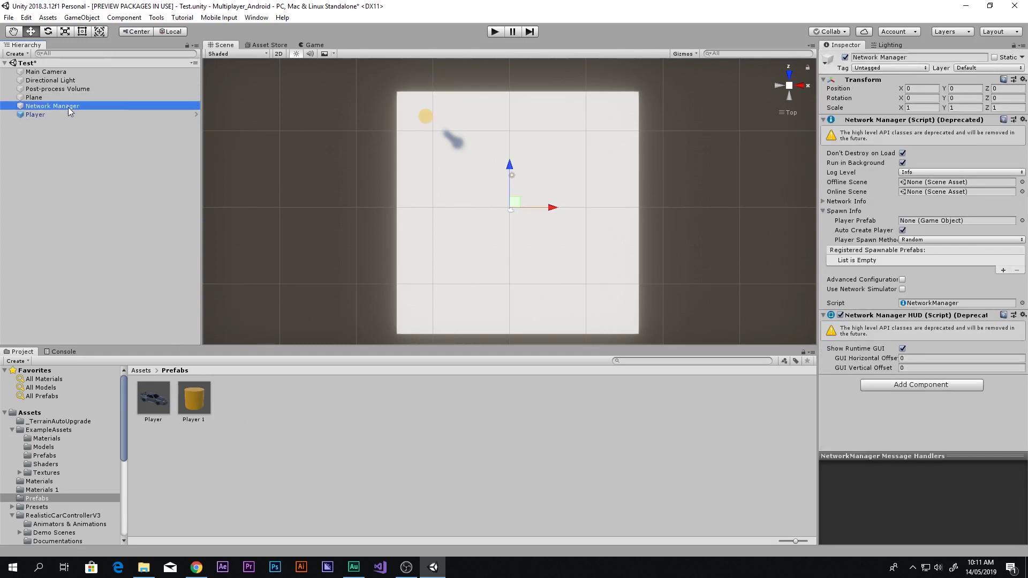
{"action": "left_click_drag", "start_coordinate": [194, 387], "coordinate": [918, 225]}
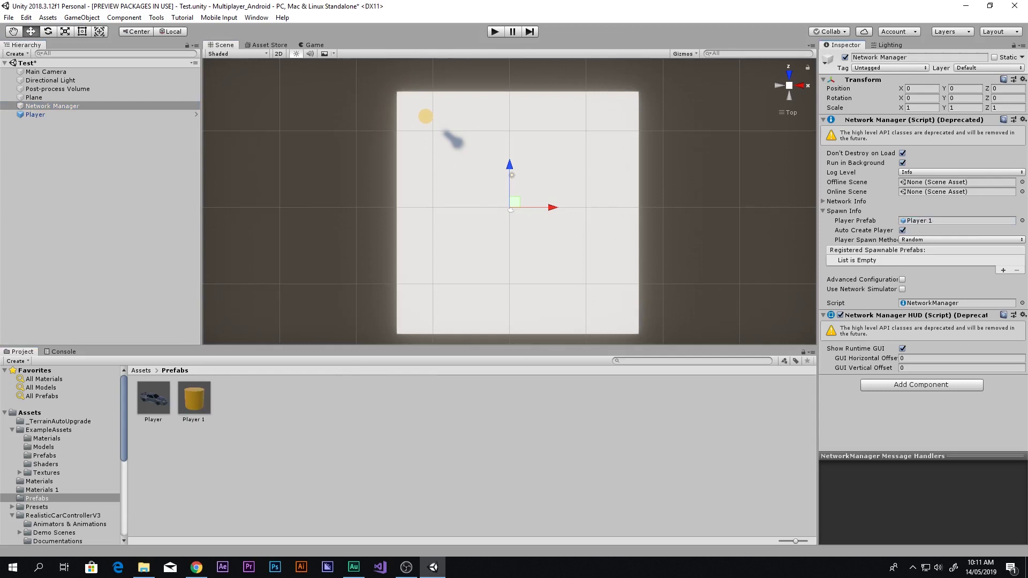
Step: Delete the Player object from the Test scene
{"action": "left_click", "coordinate": [63, 114]}
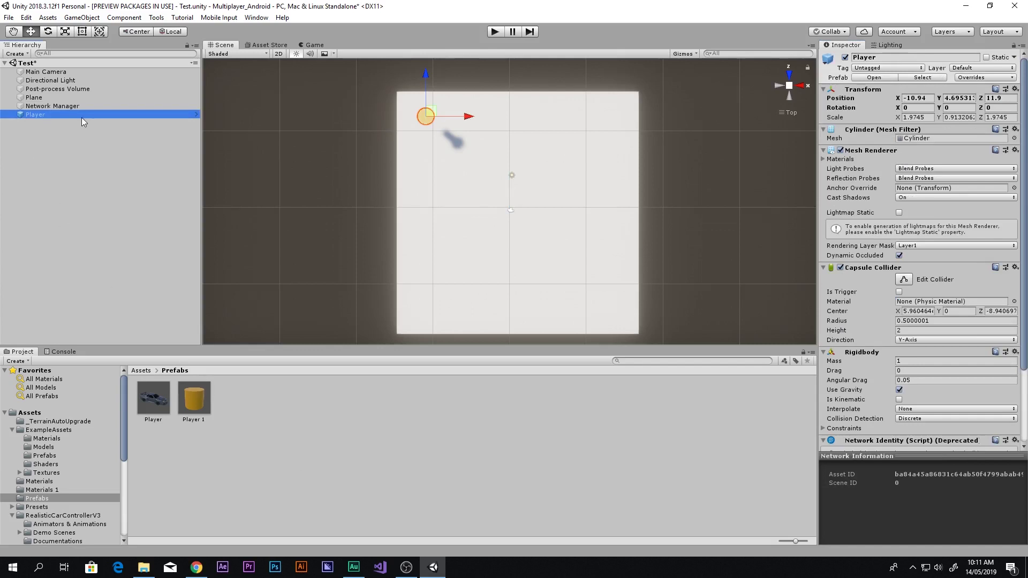
{"action": "key", "text": "Delete"}
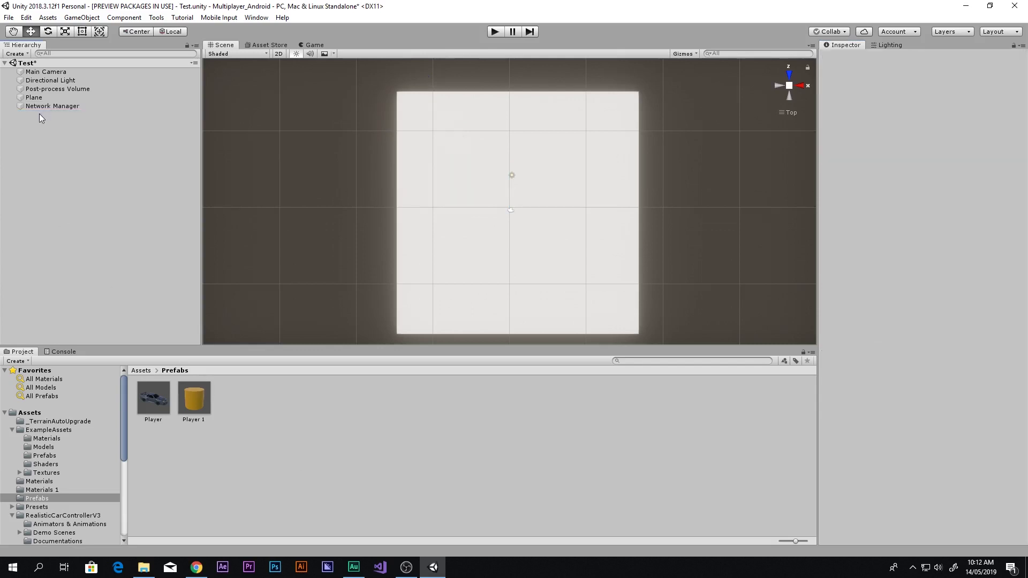
{"action": "left_click", "coordinate": [42, 107]}
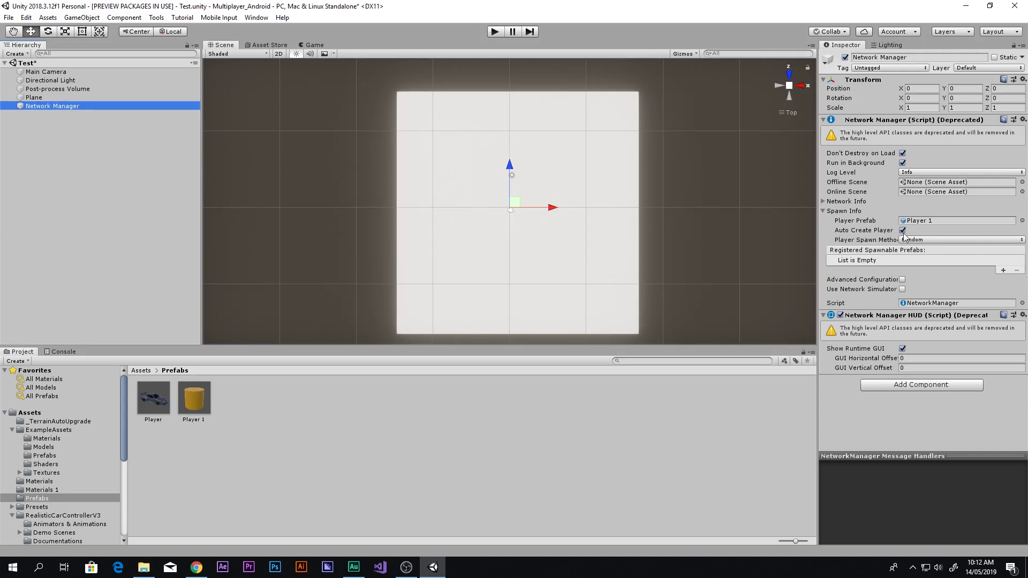
{"action": "left_click", "coordinate": [924, 88]}
{"action": "key", "text": "Tab"}
{"action": "key", "text": "Tab"}
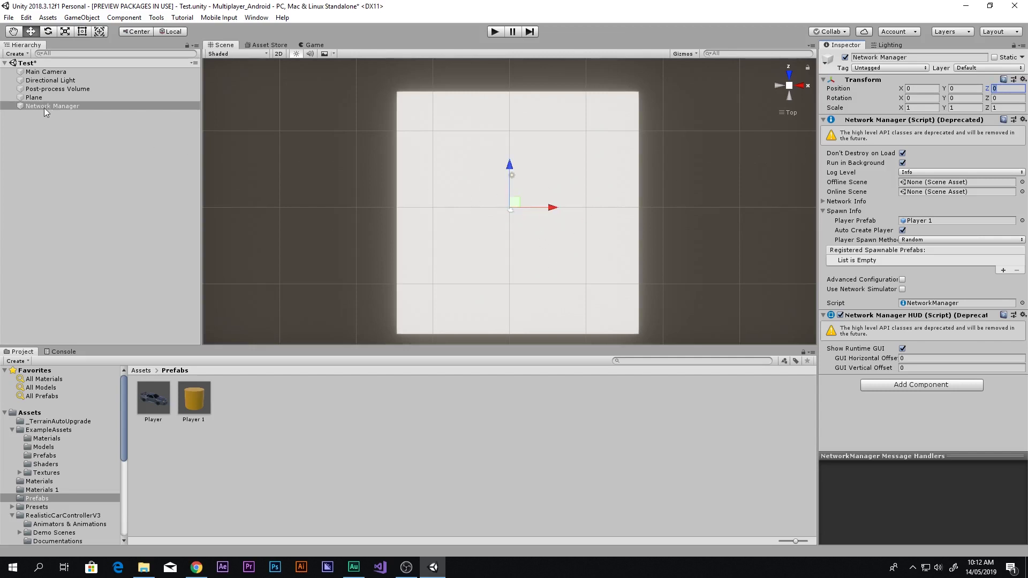
Step: Create an empty GameObject in the Test scene and name it "Spawn point"
{"action": "right_click", "coordinate": [87, 145]}
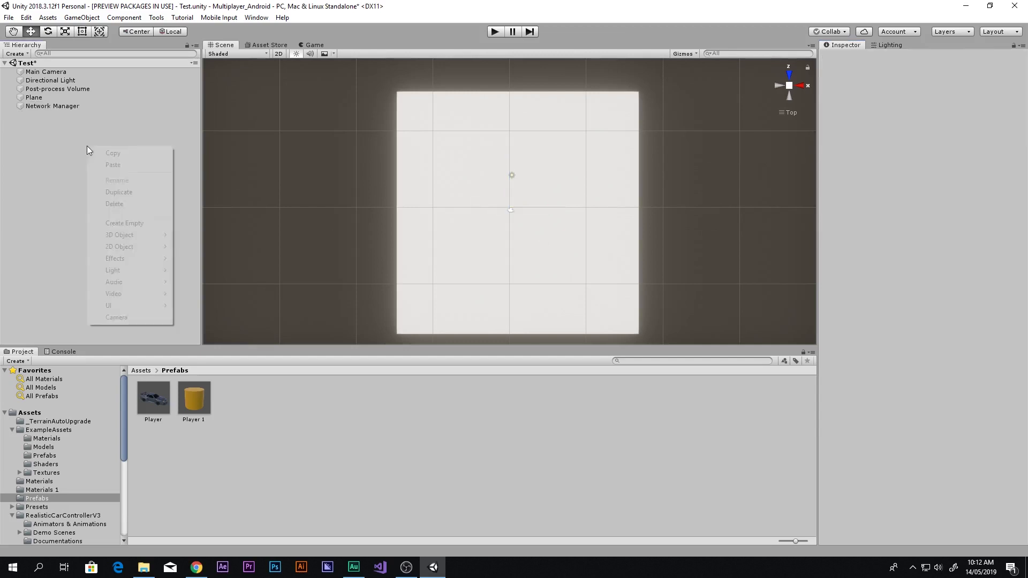
{"action": "left_click", "coordinate": [142, 223]}
{"action": "left_click", "coordinate": [929, 58]}
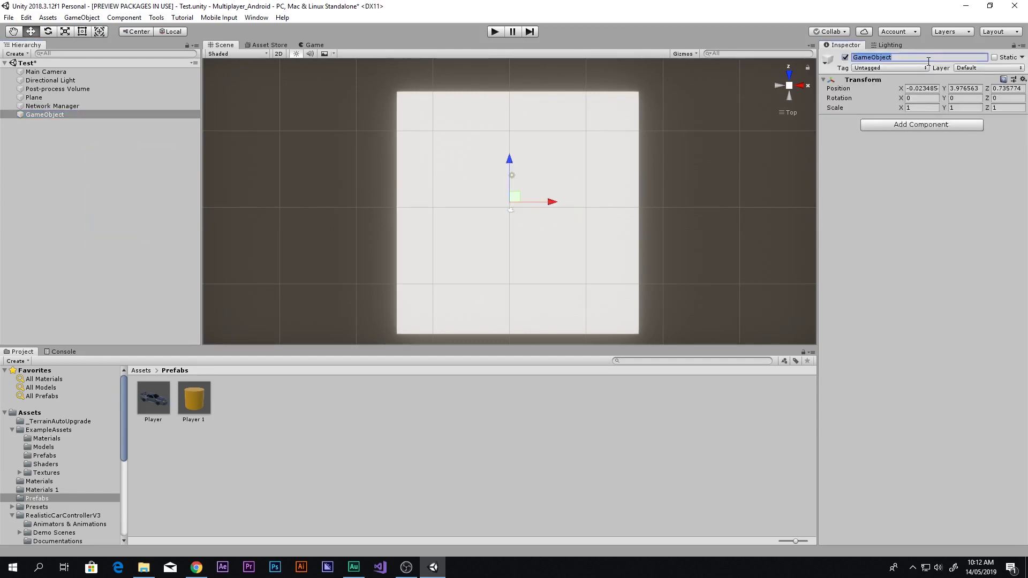
{"action": "type", "text": "Spa"}
{"action": "type", "text": "awn"}
{"action": "key", "text": "Return"}
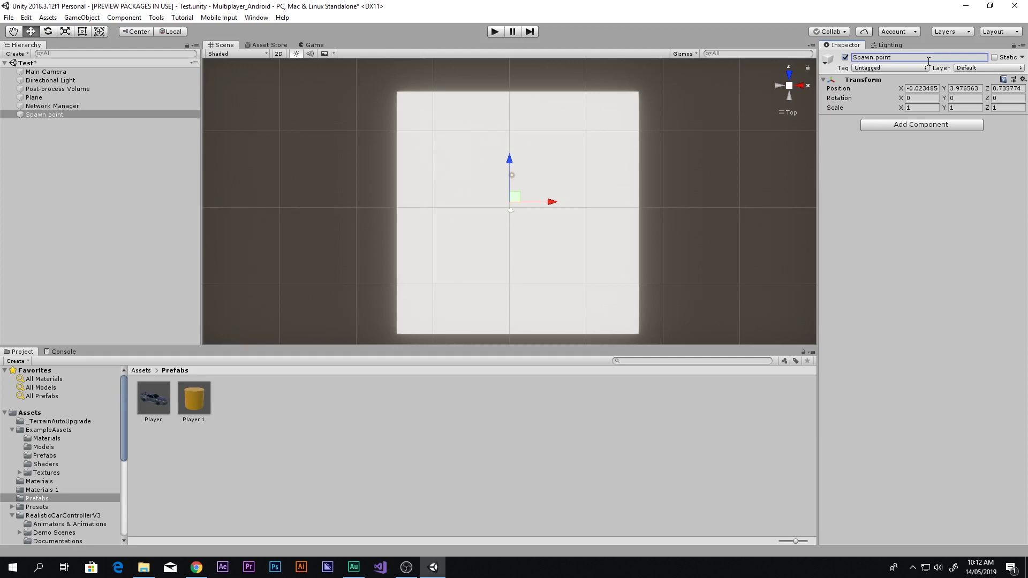
Step: Add a Network Start Position component to the Spawn point object
{"action": "left_click", "coordinate": [902, 130]}
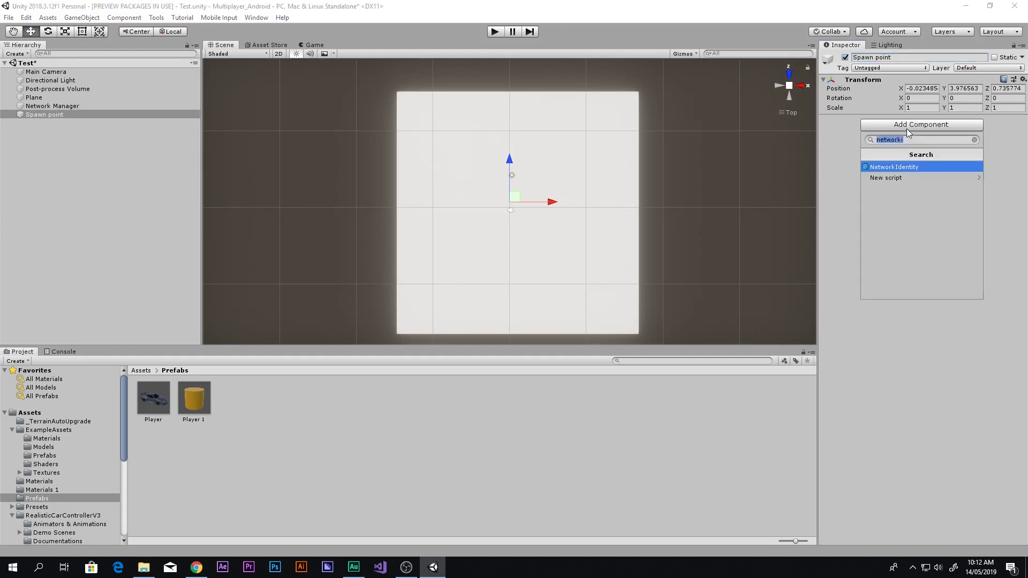
{"action": "type", "text": "start"}
{"action": "left_click", "coordinate": [907, 166]}
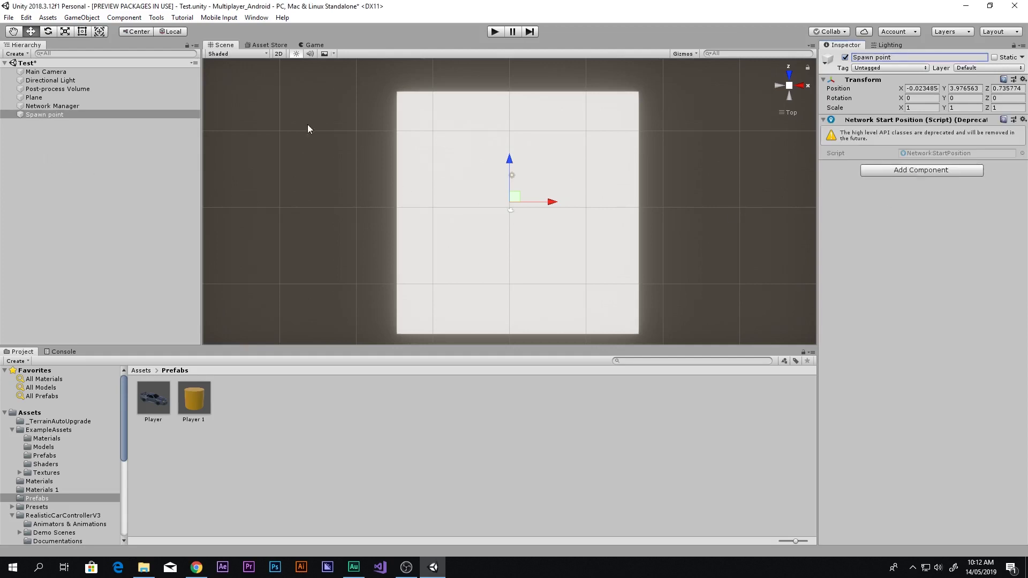
{"action": "left_click", "coordinate": [120, 158]}
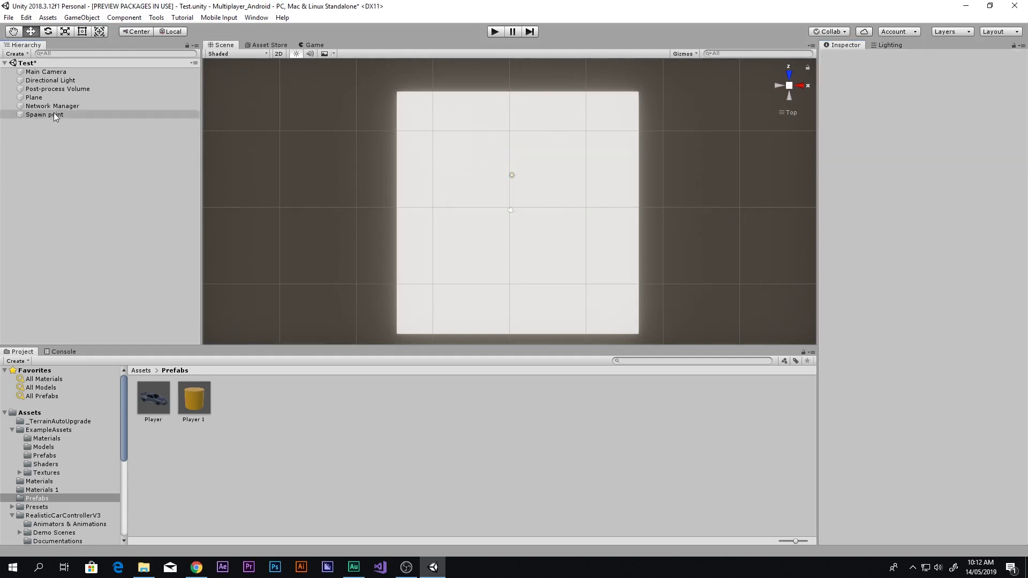
Step: Move the Spawn point near the plane's upper-left corner as seen from above, at about X -11.85, Y 3.63, Z 11.45
{"action": "left_click", "coordinate": [54, 114]}
{"action": "left_click_drag", "start_coordinate": [508, 186], "coordinate": [414, 99]}
{"action": "left_click", "coordinate": [782, 86]}
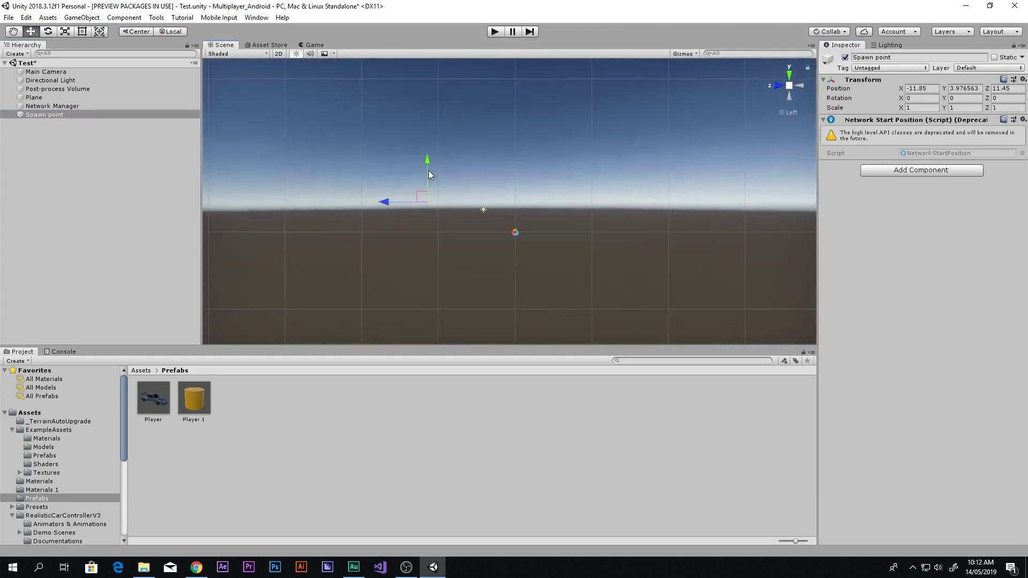
{"action": "left_click_drag", "start_coordinate": [428, 170], "coordinate": [407, 183]}
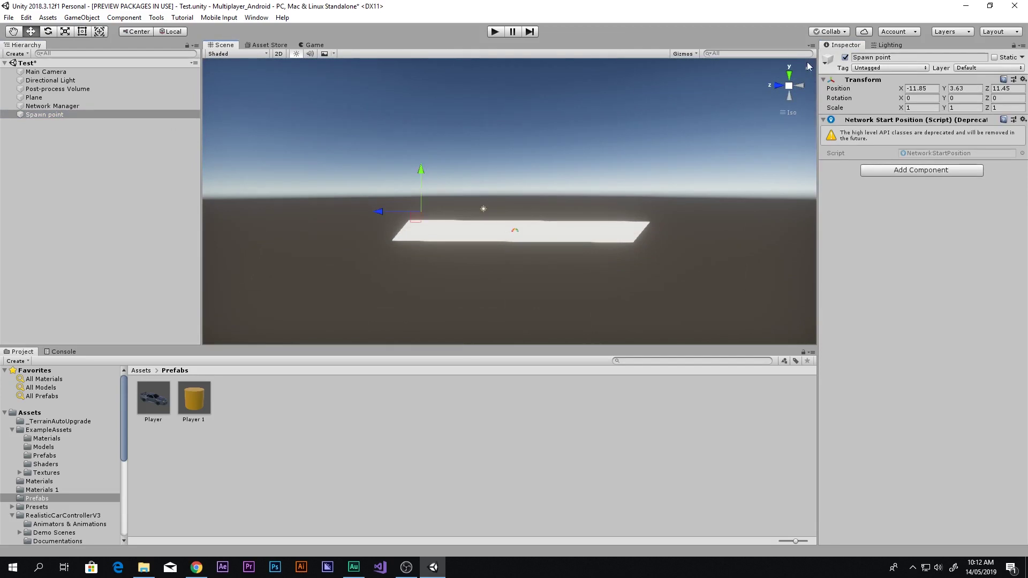
Step: Try to lower the Spawn point toward the plane, and undo the move
{"action": "left_click_drag", "start_coordinate": [434, 219], "coordinate": [437, 202], "text": "alt"}
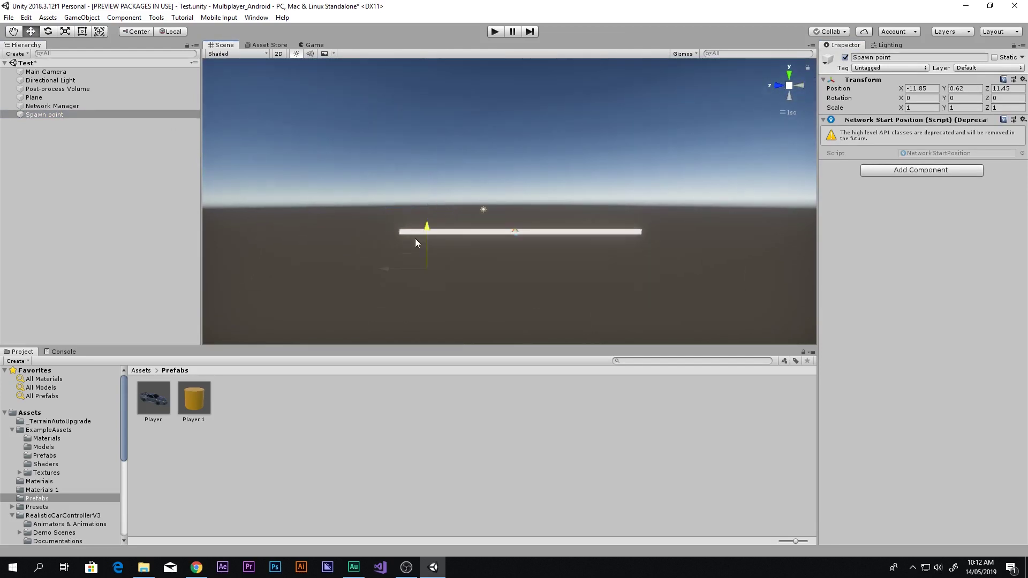
{"action": "left_click_drag", "start_coordinate": [415, 239], "coordinate": [464, 180]}
{"action": "key", "text": "ctrl+z"}
Step: Duplicate the Spawn point three times, placing the copies near the plane's centre, lower-left corner and lower-right corner as seen from above
{"action": "left_click", "coordinate": [794, 70]}
{"action": "middle_click_drag", "start_coordinate": [480, 163], "coordinate": [467, 154]}
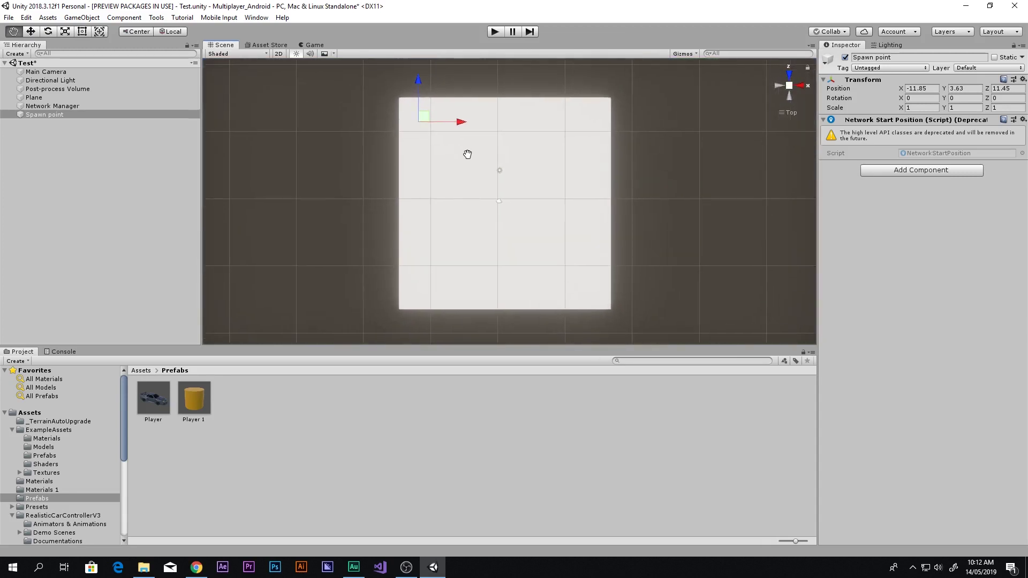
{"action": "key", "text": "ctrl+d"}
{"action": "left_click_drag", "start_coordinate": [426, 120], "coordinate": [599, 293]}
{"action": "key", "text": "ctrl+d"}
{"action": "key", "text": "ctrl+d"}
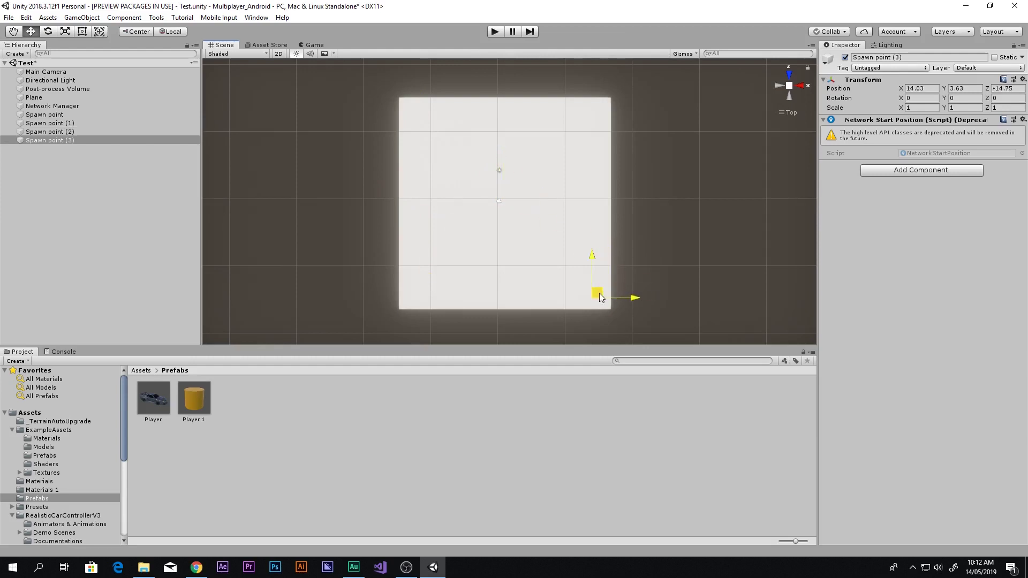
Step: Assign the small red dot icon to all four Spawn point objects
{"action": "left_click", "coordinate": [53, 116], "text": "shift"}
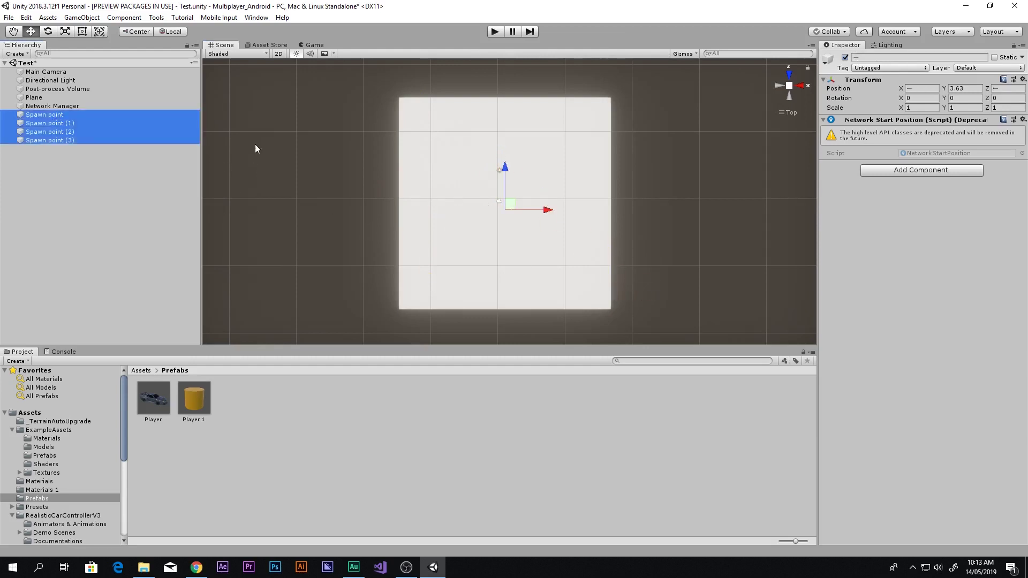
{"action": "left_click", "coordinate": [827, 63]}
{"action": "left_click", "coordinate": [880, 102]}
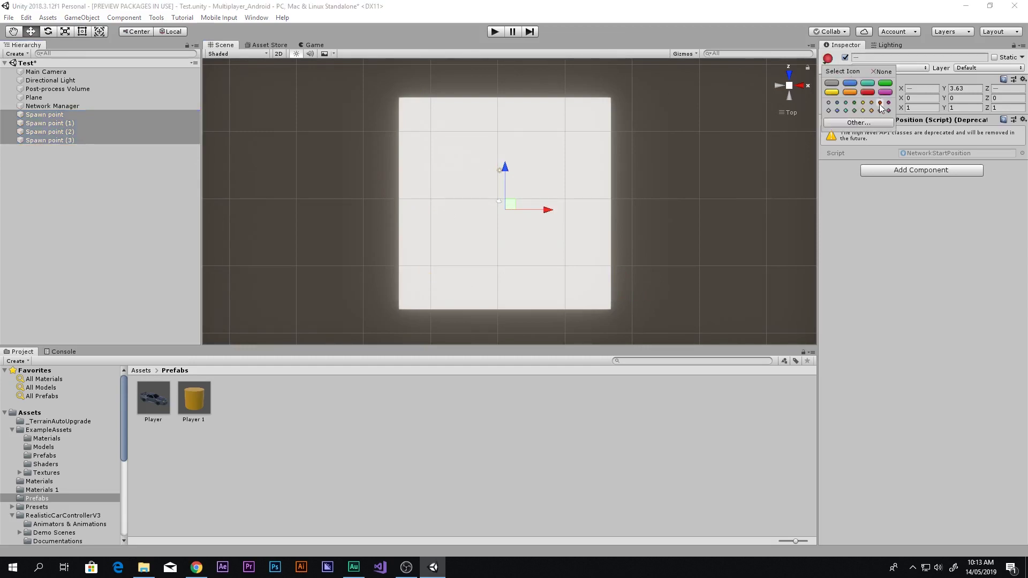
{"action": "scroll", "coordinate": [563, 250], "scroll_direction": "up", "scroll_amount": 5}
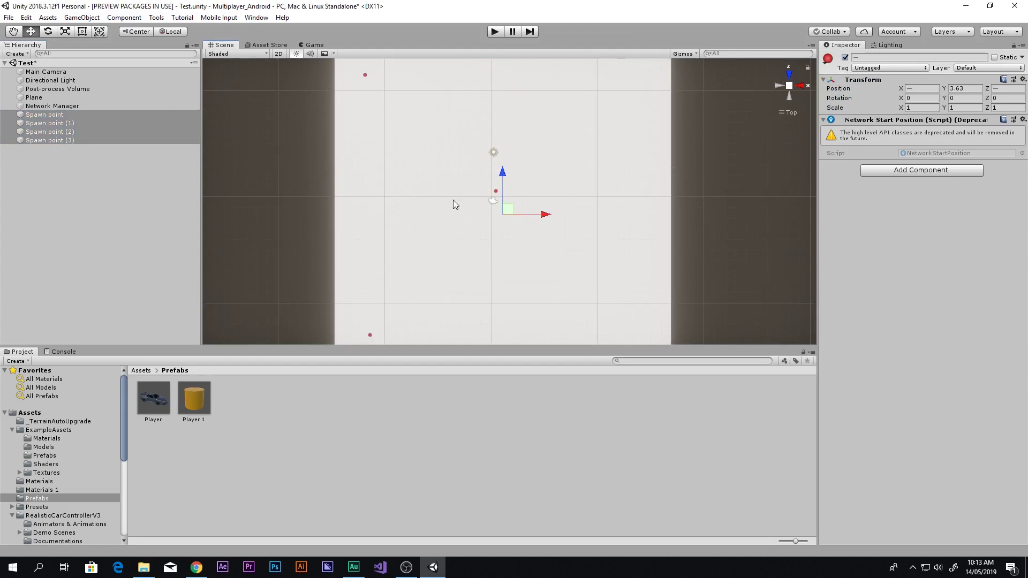
{"action": "scroll", "coordinate": [541, 268], "scroll_direction": "down", "scroll_amount": 2}
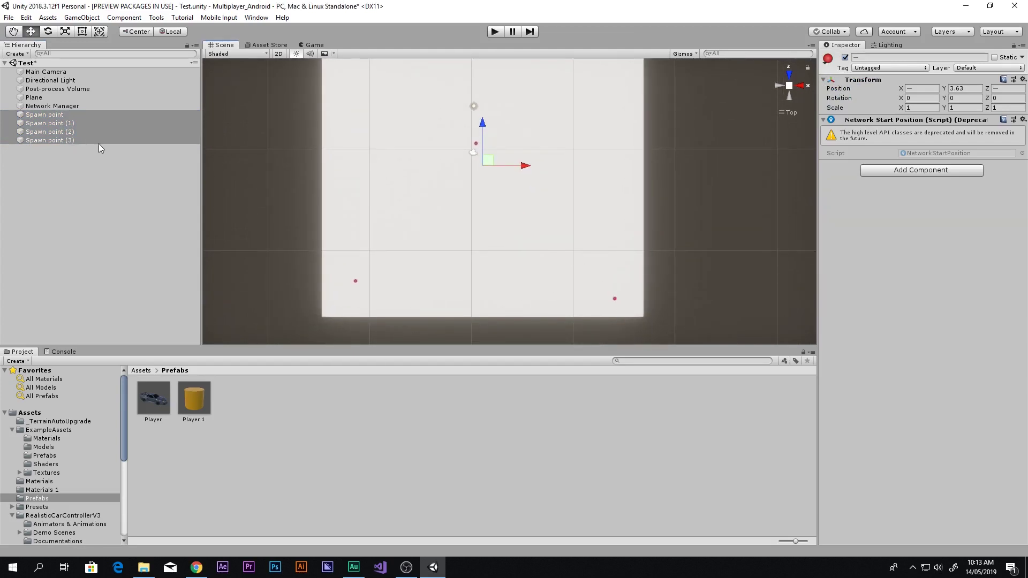
Step: Parent the four Spawn points under Network Manager, and set its Player Spawn Method to Round Robin
{"action": "left_click_drag", "start_coordinate": [43, 114], "coordinate": [47, 108]}
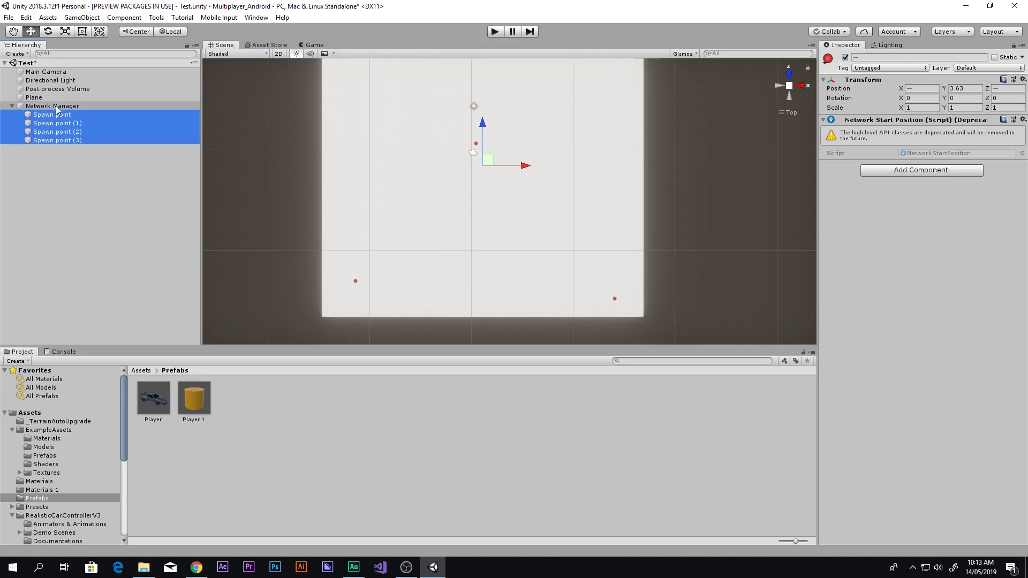
{"action": "left_click", "coordinate": [12, 106]}
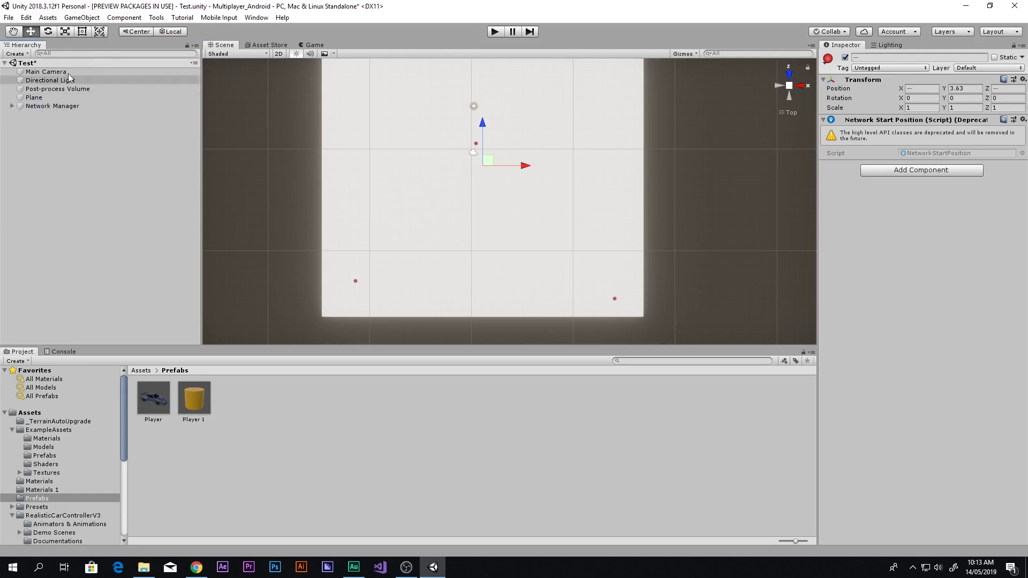
{"action": "left_click", "coordinate": [41, 105]}
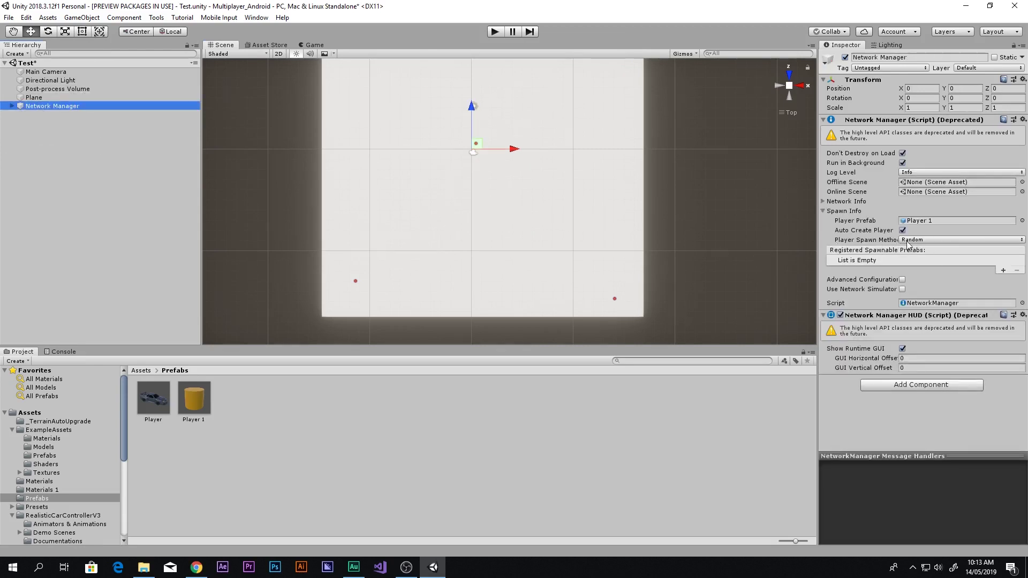
{"action": "left_click", "coordinate": [909, 242]}
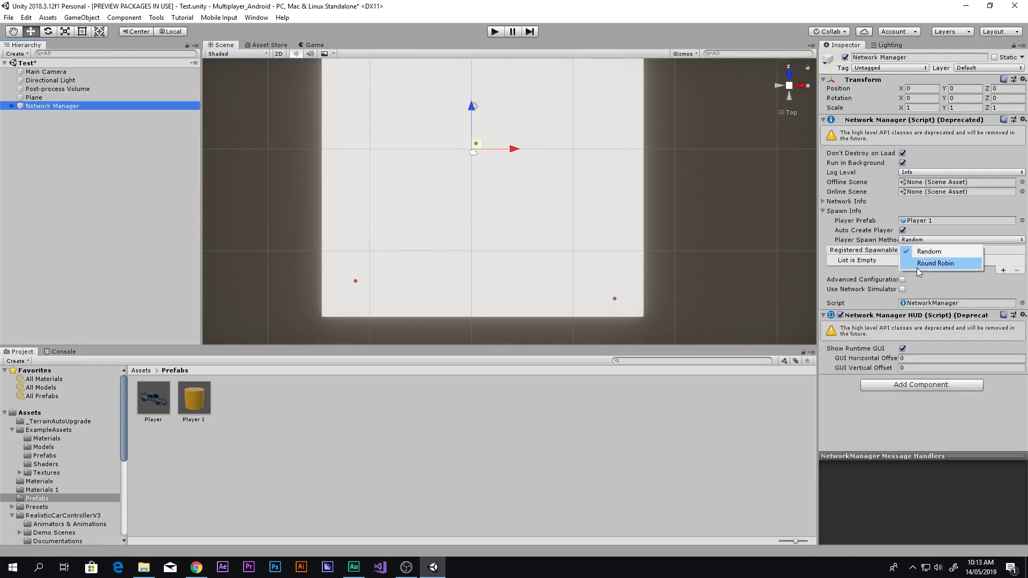
{"action": "left_click", "coordinate": [923, 266]}
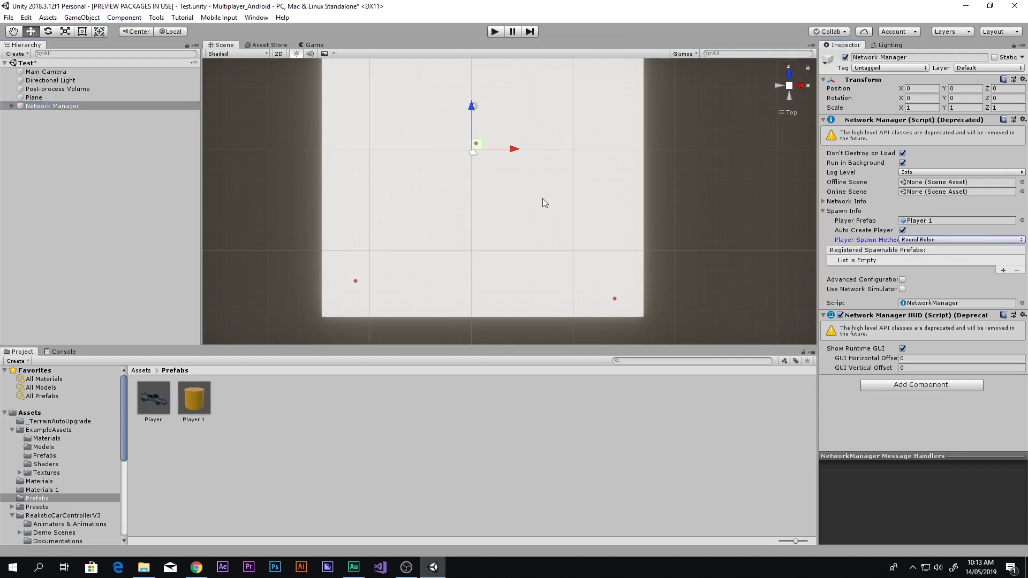
Step: Play the Test scene in a maximized Game view and start a LAN host
{"action": "scroll", "coordinate": [545, 202], "scroll_direction": "down", "scroll_amount": 2}
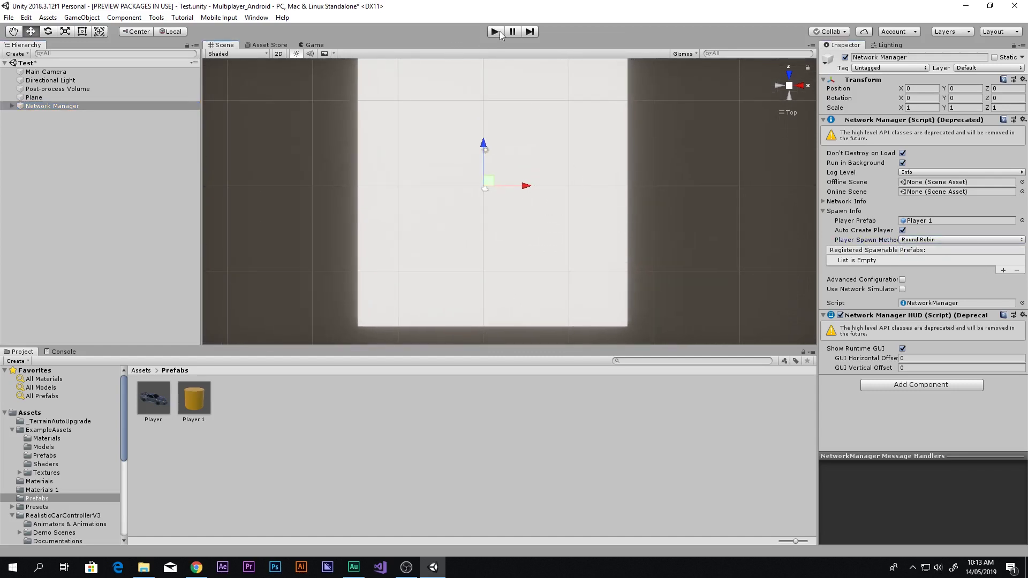
{"action": "left_click", "coordinate": [320, 45]}
{"action": "key", "text": "shift+space"}
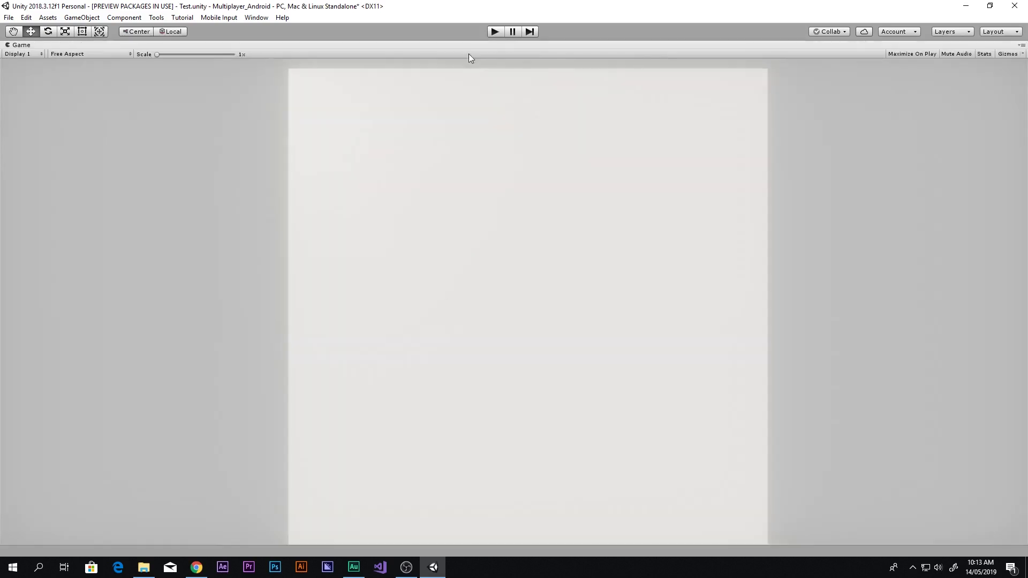
{"action": "left_click", "coordinate": [492, 33]}
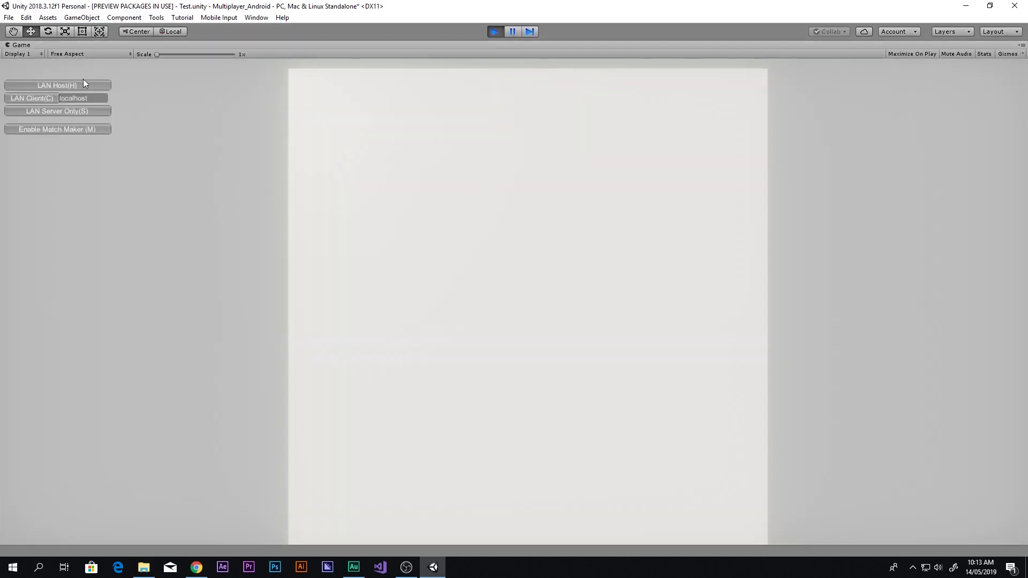
{"action": "left_click", "coordinate": [50, 85]}
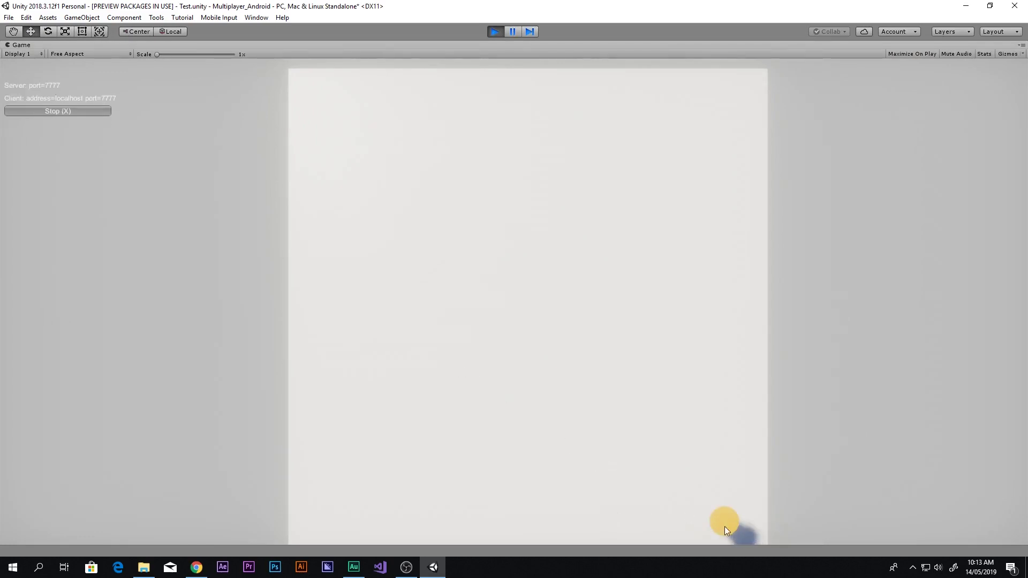
Step: Stop and restart the LAN host three times to test the Round Robin spawn positions, and exit play mode
{"action": "left_click", "coordinate": [56, 111]}
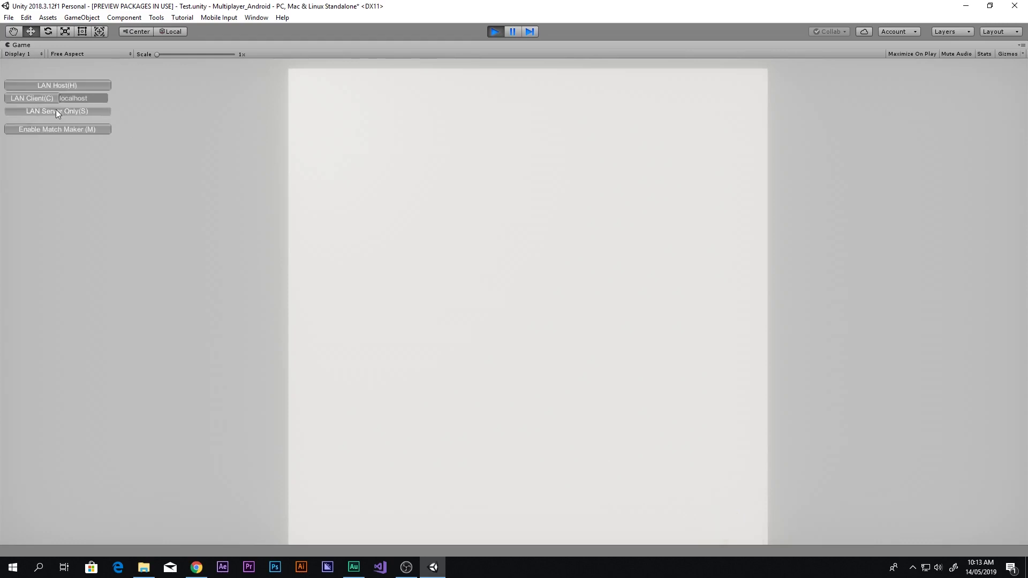
{"action": "left_click", "coordinate": [96, 86]}
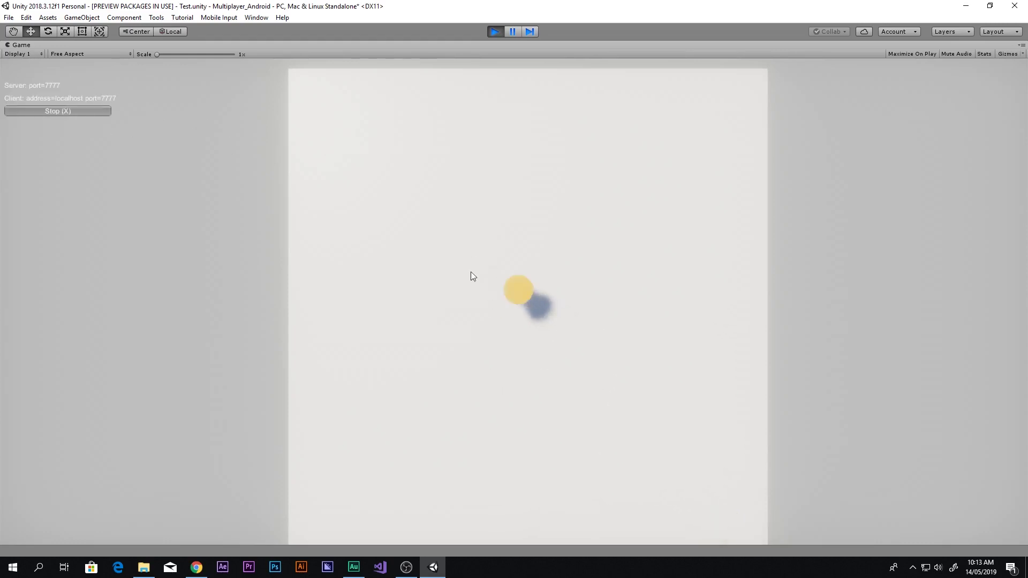
{"action": "left_click", "coordinate": [24, 110]}
{"action": "left_click", "coordinate": [32, 86]}
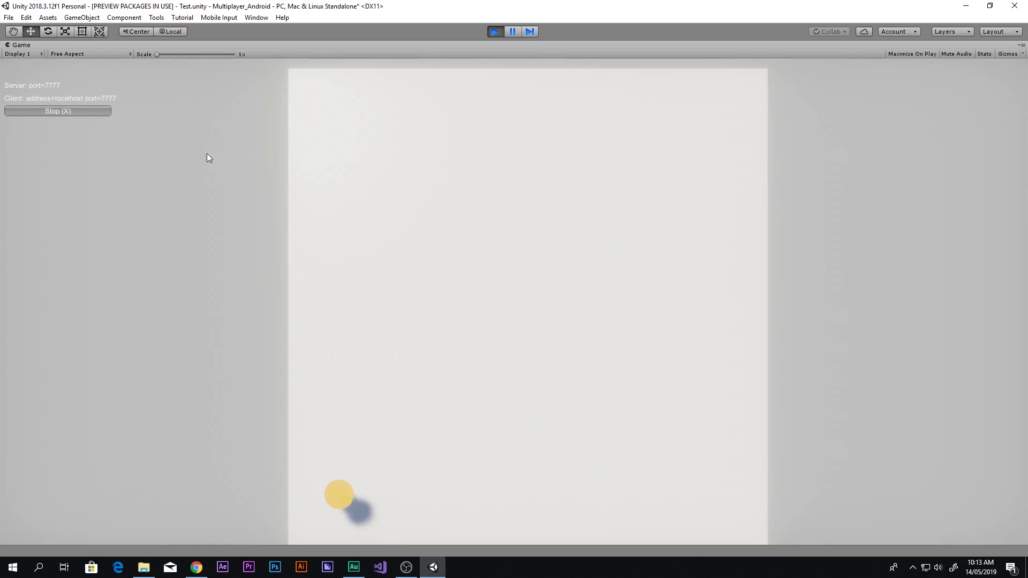
{"action": "left_click", "coordinate": [89, 110]}
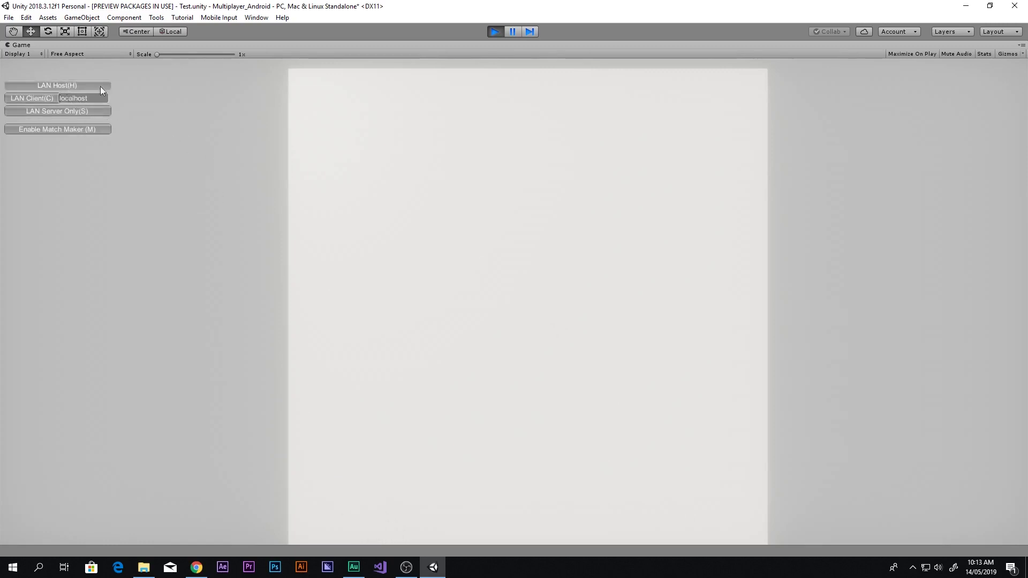
{"action": "left_click", "coordinate": [71, 86]}
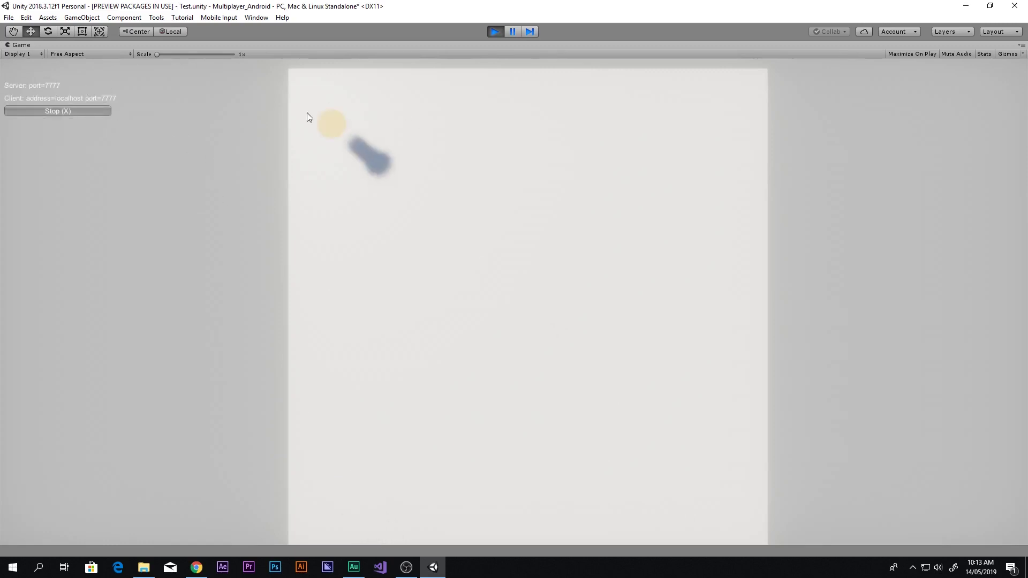
{"action": "left_click", "coordinate": [494, 31]}
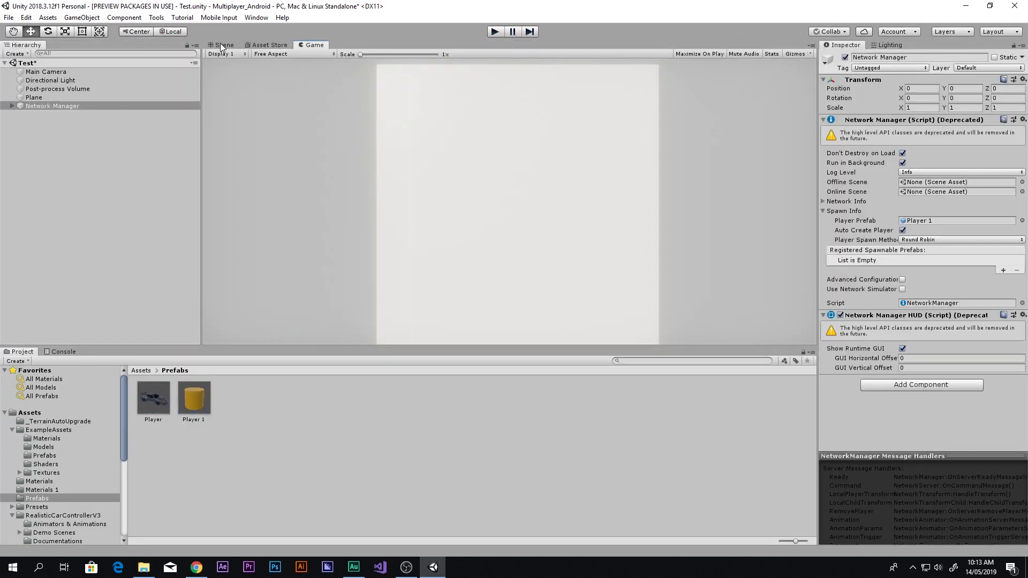
Step: Open the Player Settings from Build Settings, and open the Bundle Identifier under Mac App Store Options for editing
{"action": "left_click", "coordinate": [222, 45]}
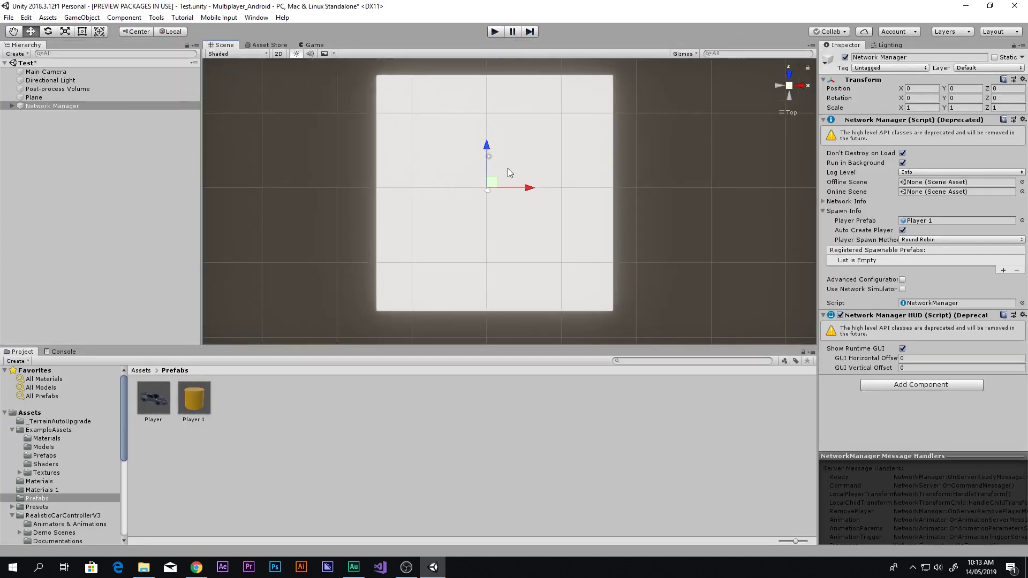
{"action": "scroll", "coordinate": [738, 207], "scroll_direction": "down", "scroll_amount": 1}
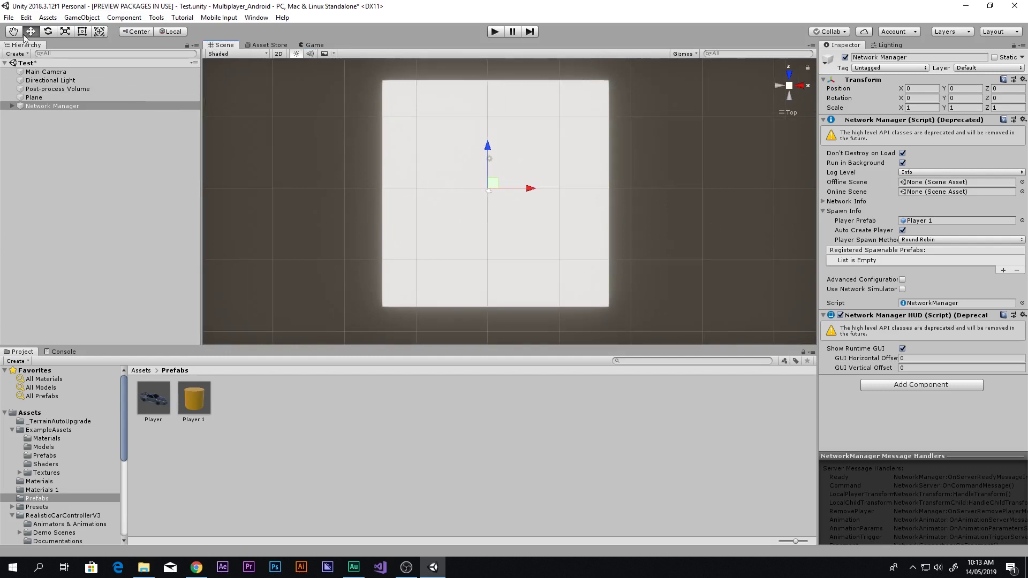
{"action": "left_click", "coordinate": [8, 18]}
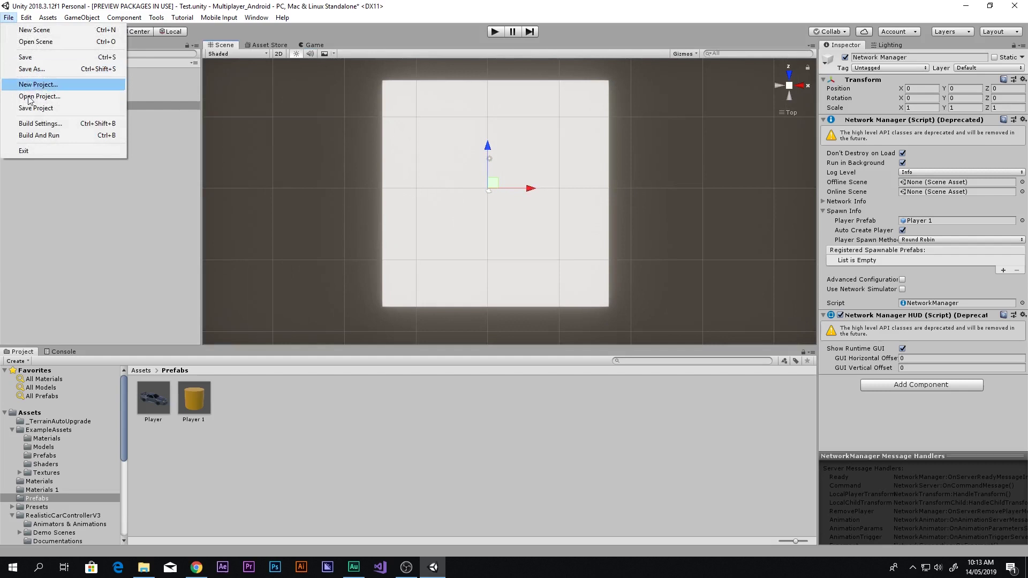
{"action": "left_click", "coordinate": [40, 124]}
{"action": "left_click", "coordinate": [403, 386]}
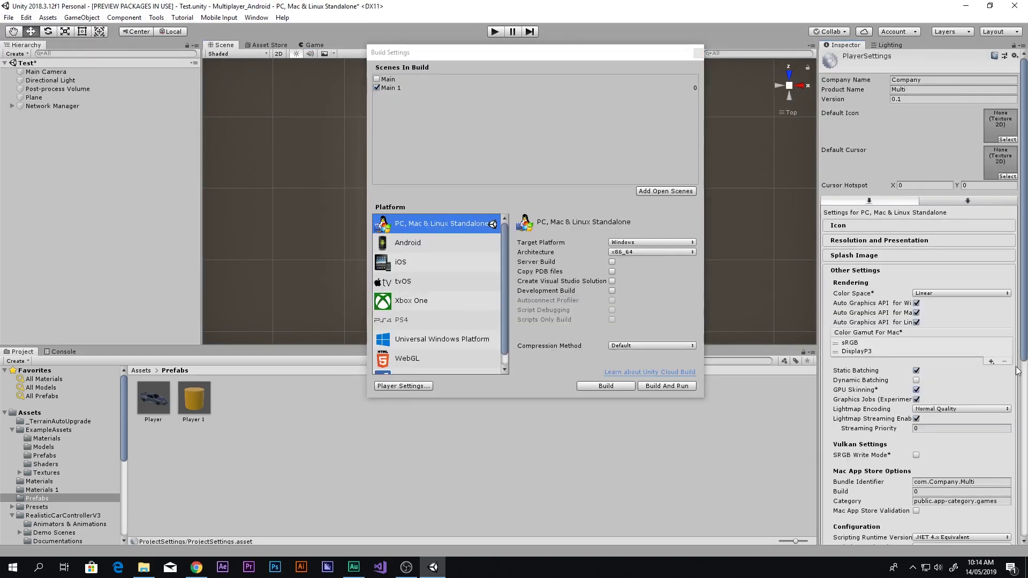
{"action": "scroll", "coordinate": [993, 427], "scroll_direction": "down", "scroll_amount": 3}
{"action": "left_click", "coordinate": [992, 418]}
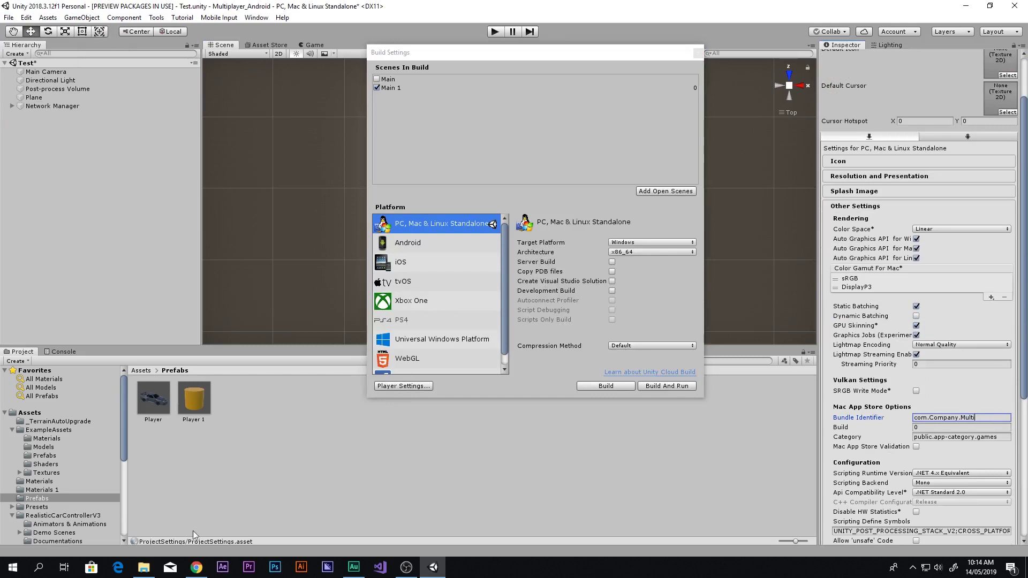
Step: Check the existing Multi build's file name in the Multiplayer_Android folder, and set the Product Name to Multi_test
{"action": "left_click", "coordinate": [144, 567]}
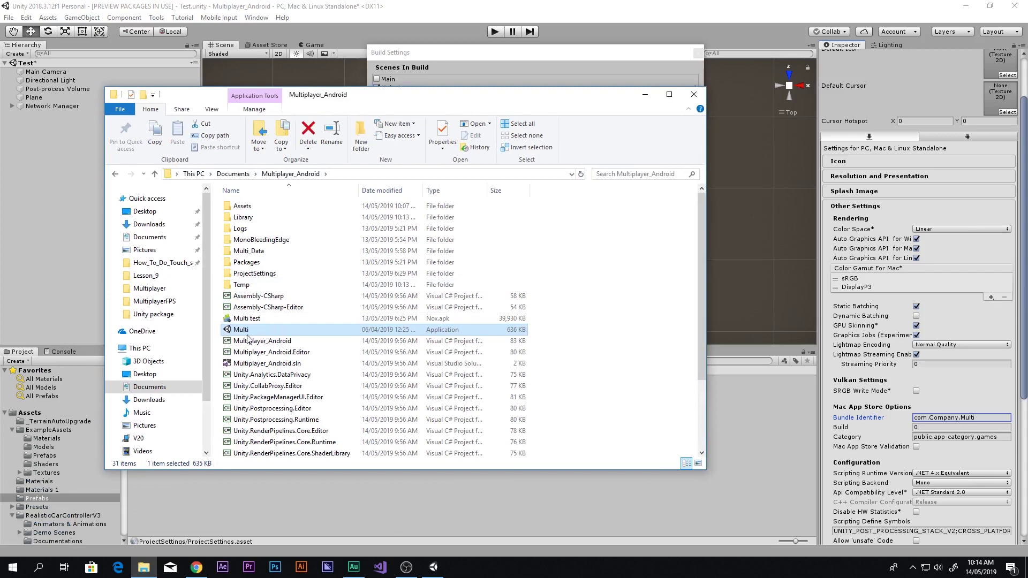
{"action": "left_click", "coordinate": [644, 95]}
{"action": "double_click", "coordinate": [984, 419]}
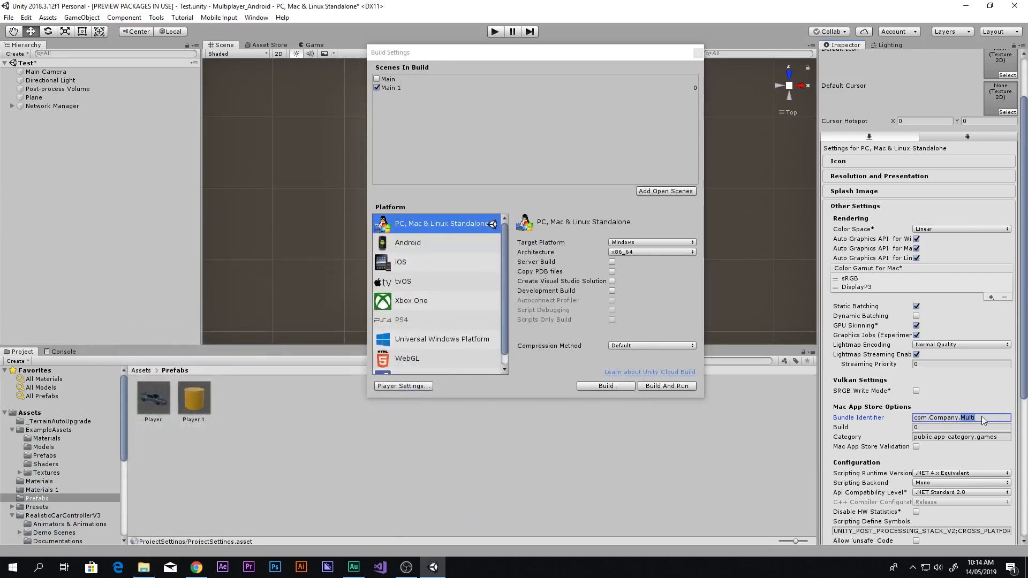
{"action": "key", "text": "End"}
{"action": "scroll", "coordinate": [916, 196], "scroll_direction": "up", "scroll_amount": 5}
{"action": "left_click", "coordinate": [922, 89]}
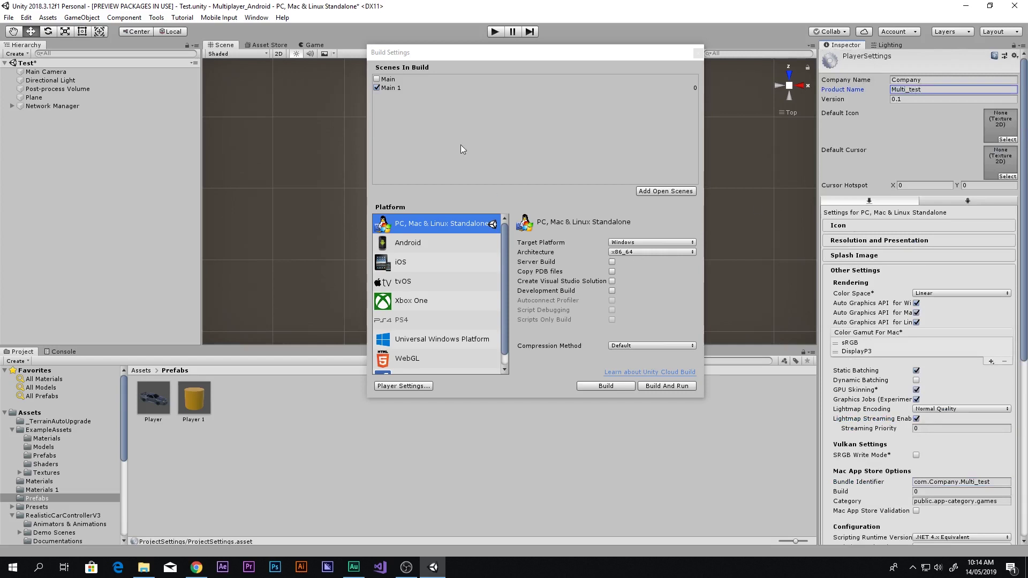
Step: Add the open Test scene to Scenes In Build, and remove the Main and Main 1 scenes
{"action": "left_click", "coordinate": [659, 193]}
{"action": "left_click", "coordinate": [387, 79]}
{"action": "key", "text": "Delete"}
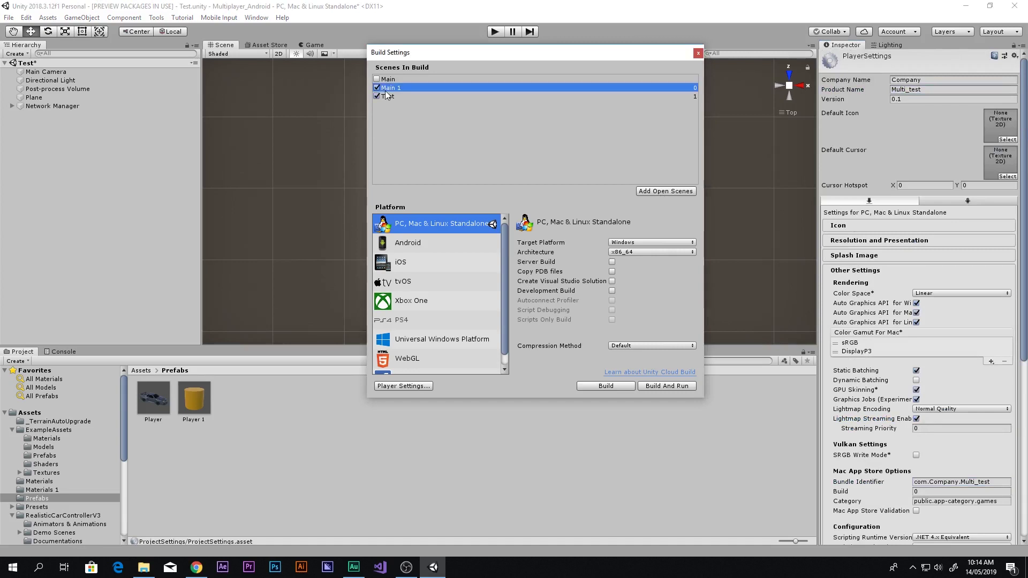
{"action": "left_click", "coordinate": [397, 79]}
{"action": "key", "text": "Delete"}
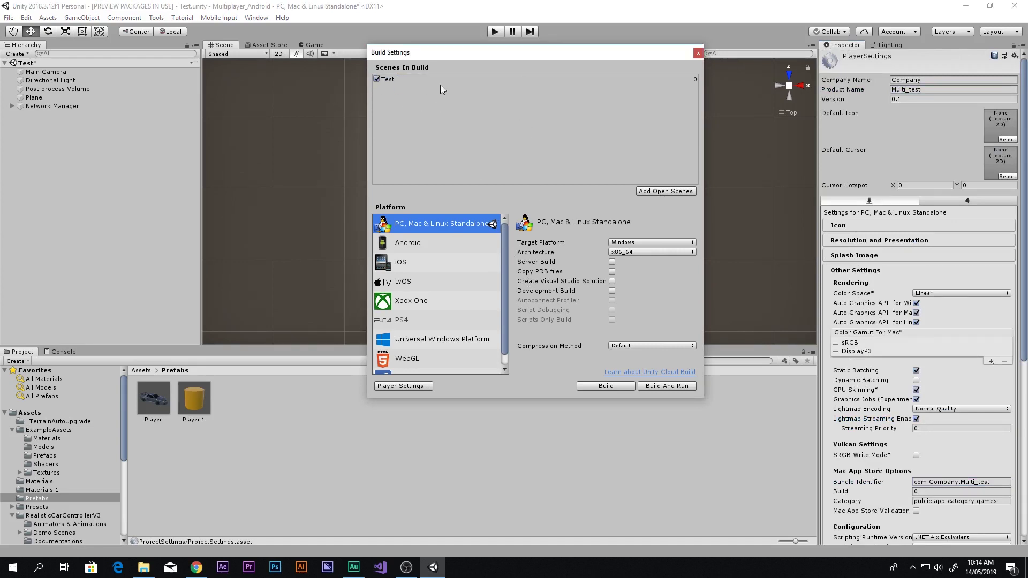
{"action": "left_click", "coordinate": [424, 78]}
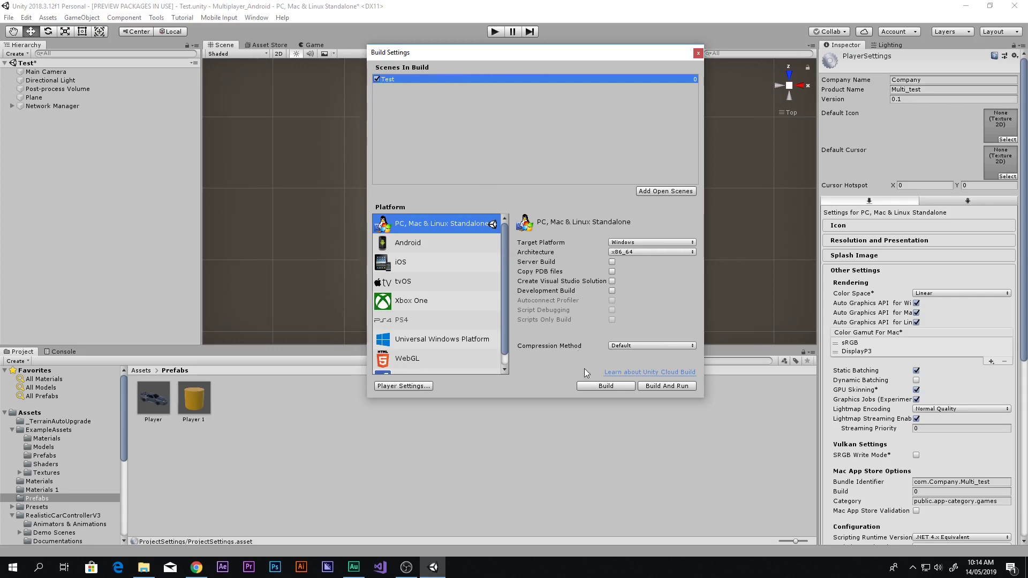
Step: Build and run the PC standalone player, and launch Multi_test windowed at 720 x 480
{"action": "left_click", "coordinate": [667, 386]}
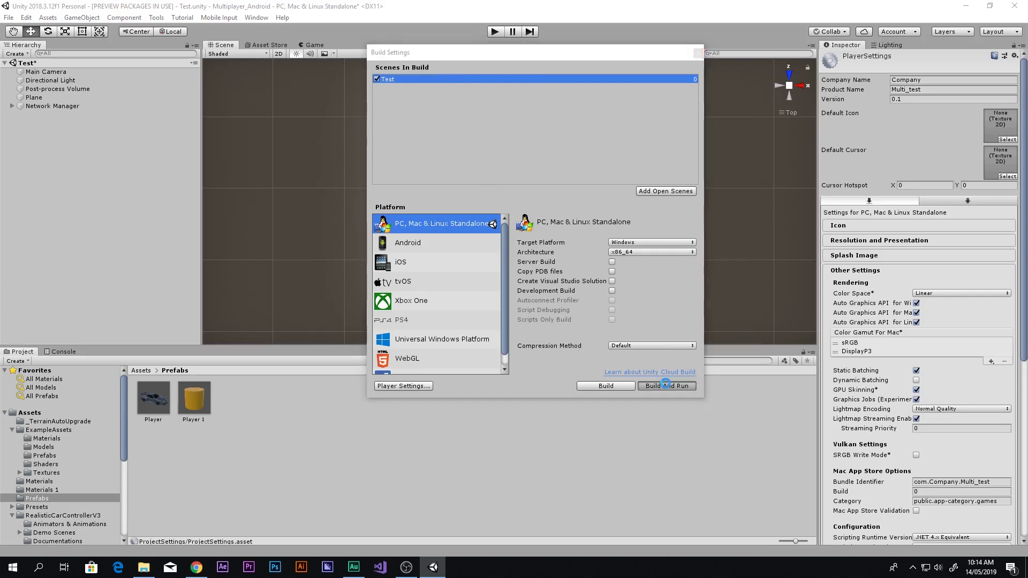
{"action": "left_click", "coordinate": [418, 292]}
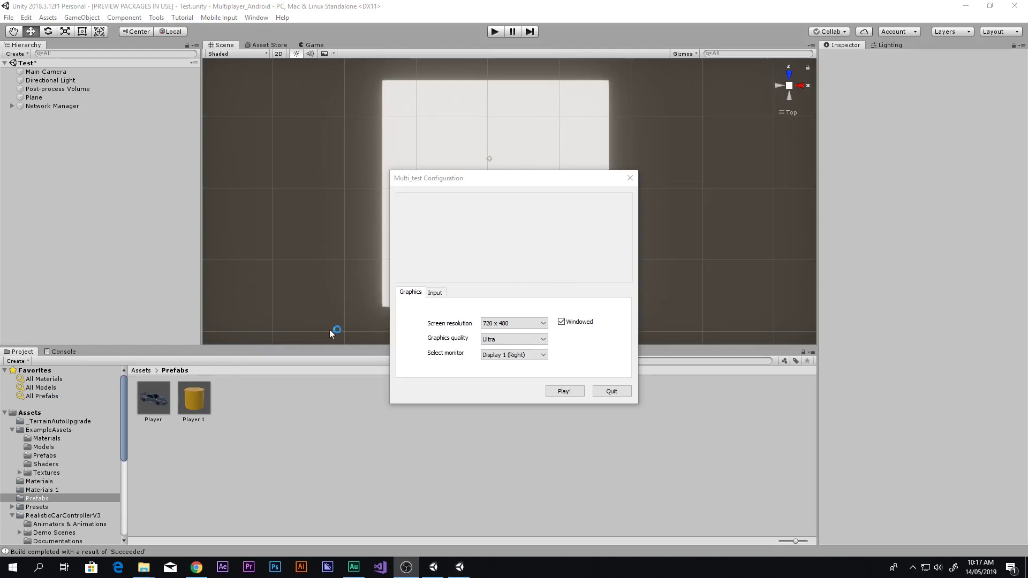
{"action": "left_click", "coordinate": [488, 324]}
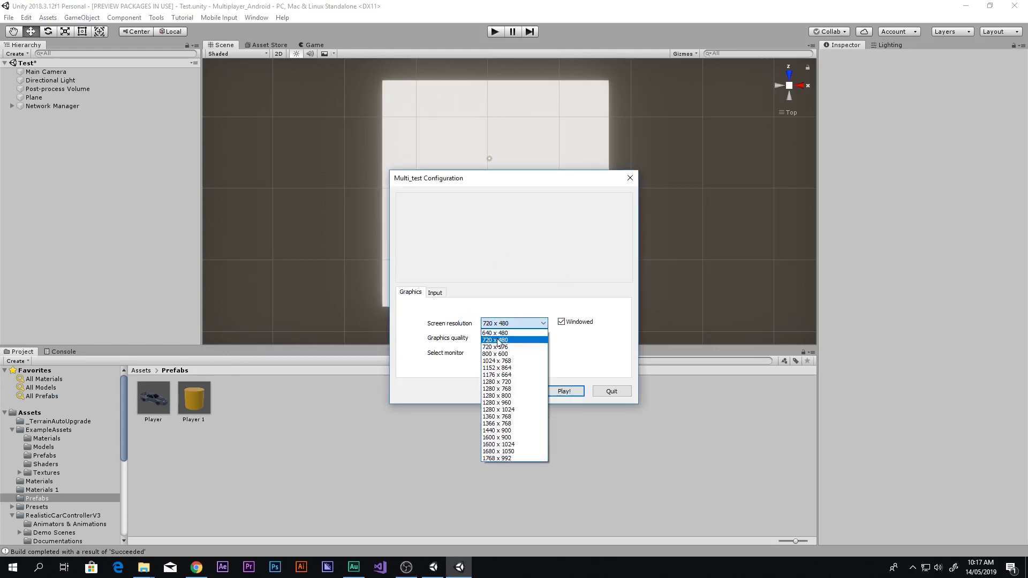
{"action": "left_click", "coordinate": [498, 340]}
{"action": "left_click", "coordinate": [561, 322]}
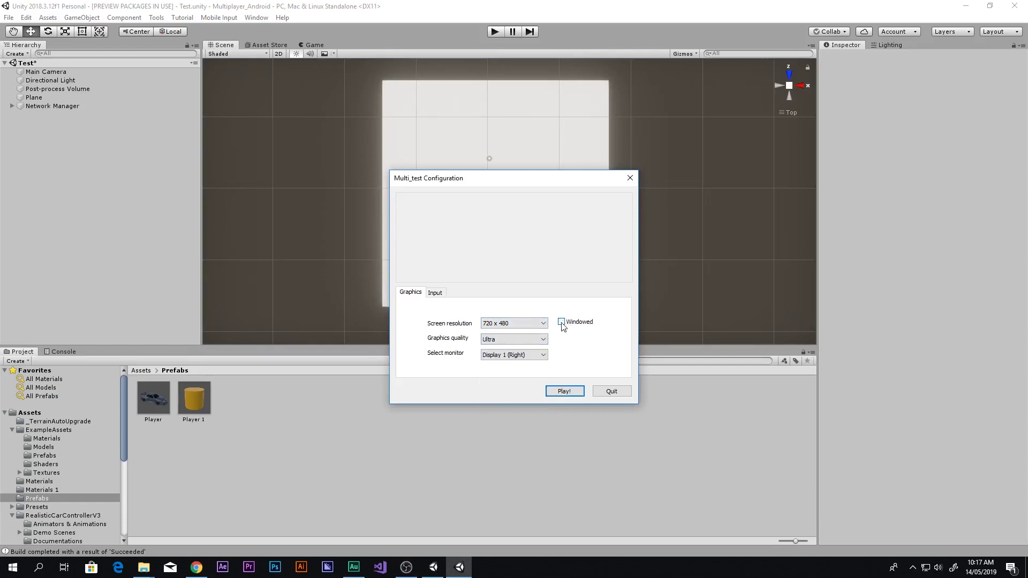
{"action": "left_click", "coordinate": [562, 323]}
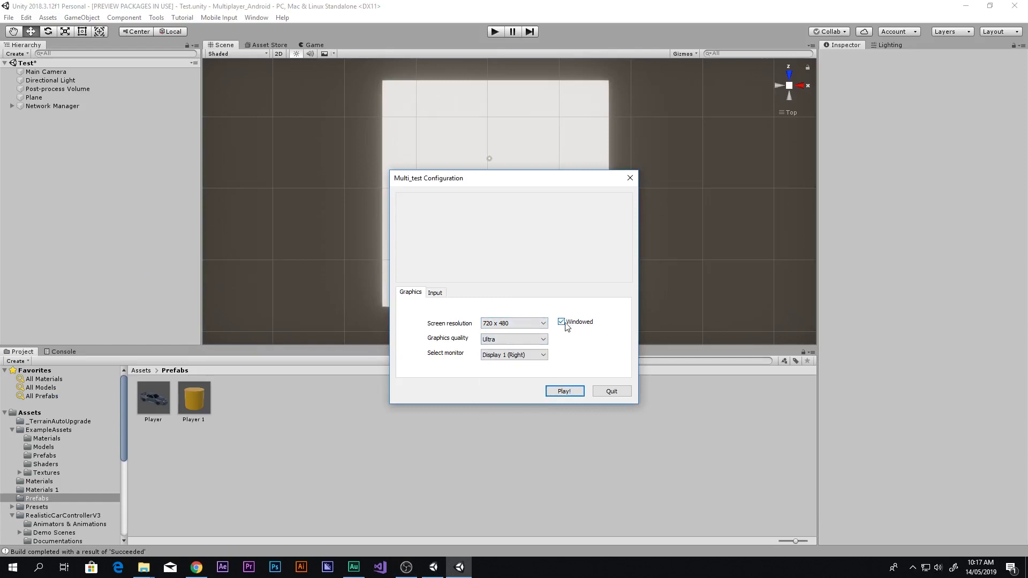
{"action": "left_click", "coordinate": [564, 392]}
Step: Play the Test scene in the editor, start a LAN host in the Multi_test build, and join it from the editor as LAN client
{"action": "left_click_drag", "start_coordinate": [494, 163], "coordinate": [513, 299]}
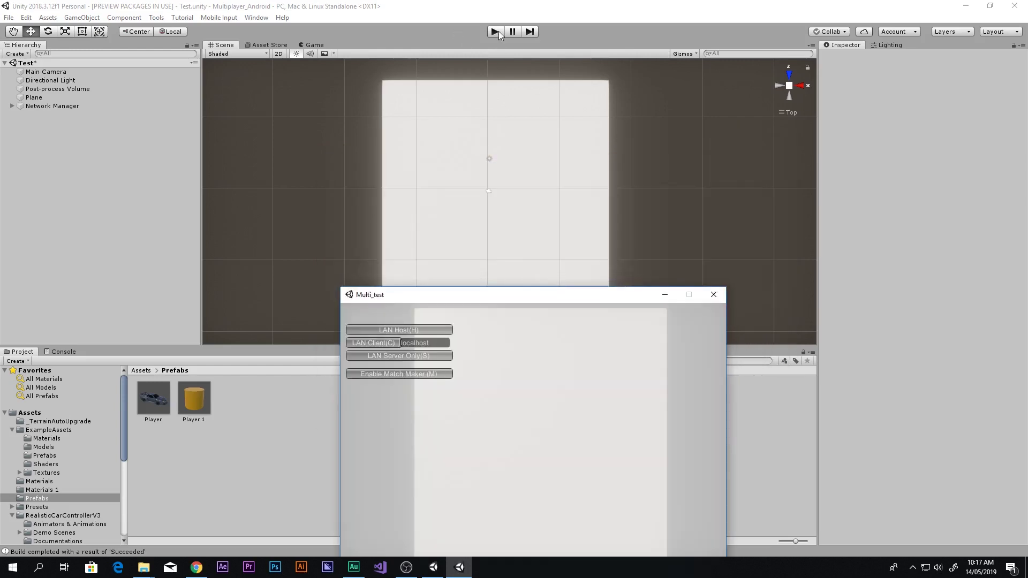
{"action": "left_click", "coordinate": [494, 31]}
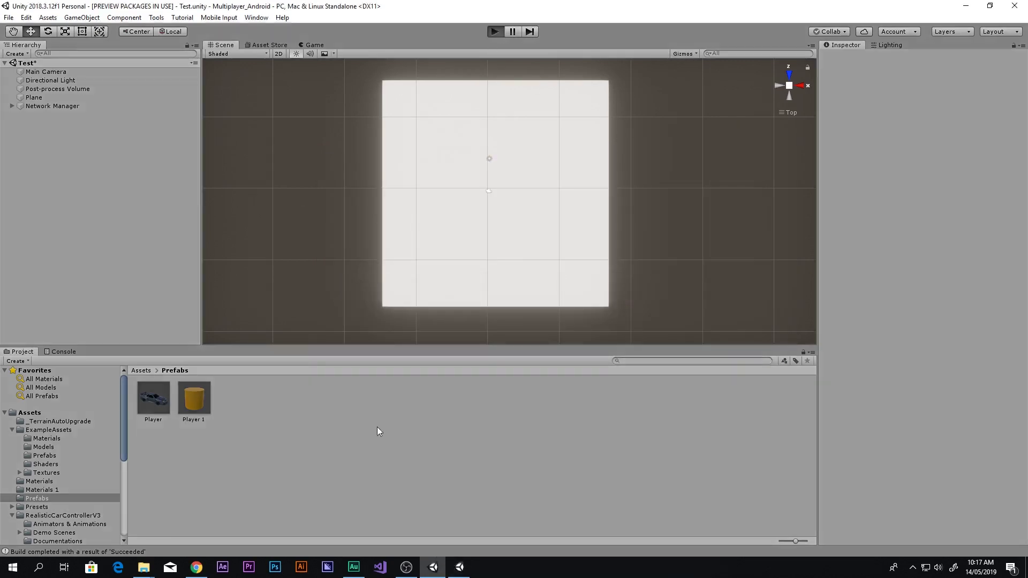
{"action": "left_click", "coordinate": [459, 567]}
{"action": "left_click_drag", "start_coordinate": [437, 298], "coordinate": [450, 223]}
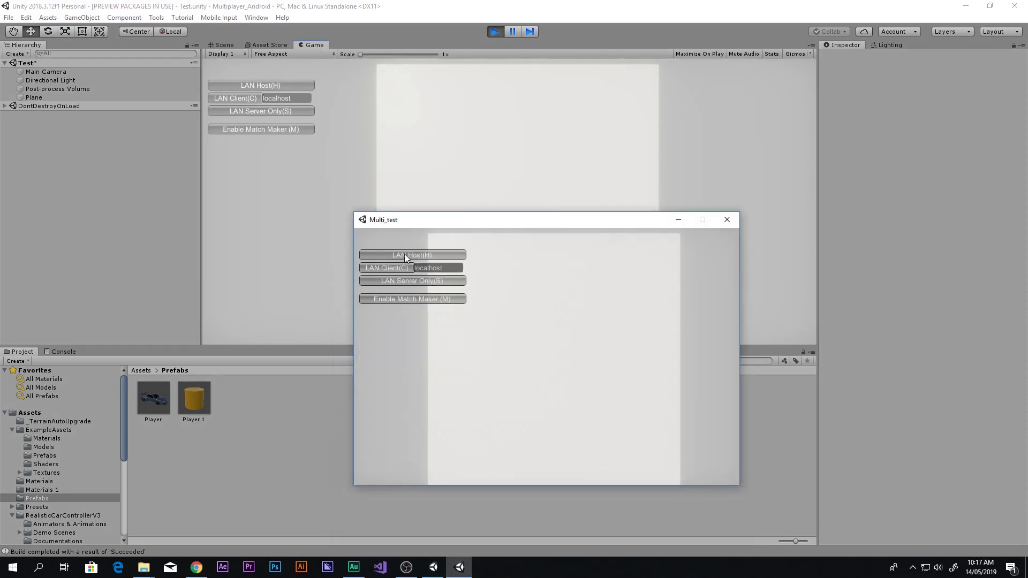
{"action": "left_click", "coordinate": [389, 254]}
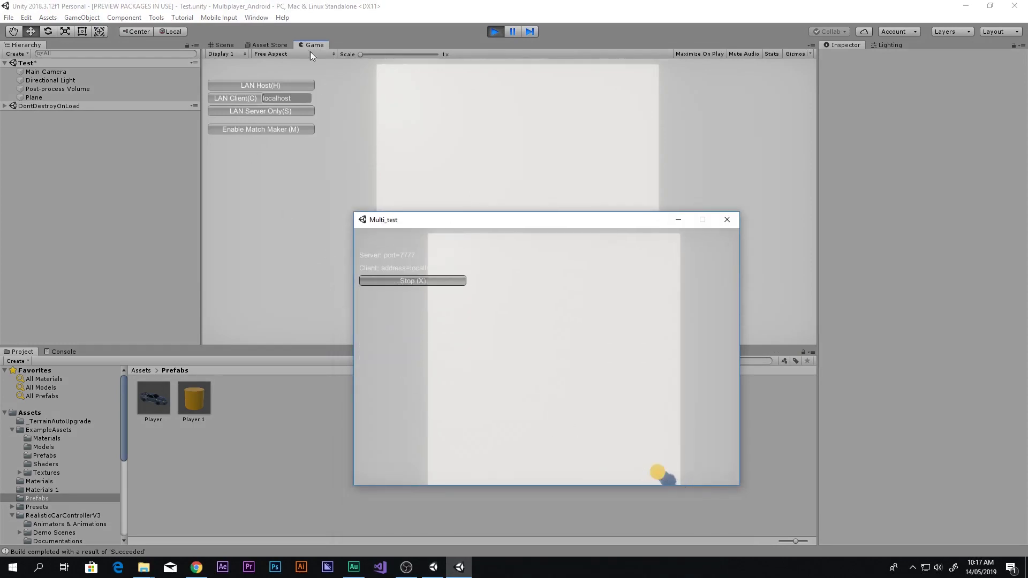
{"action": "left_click", "coordinate": [249, 100]}
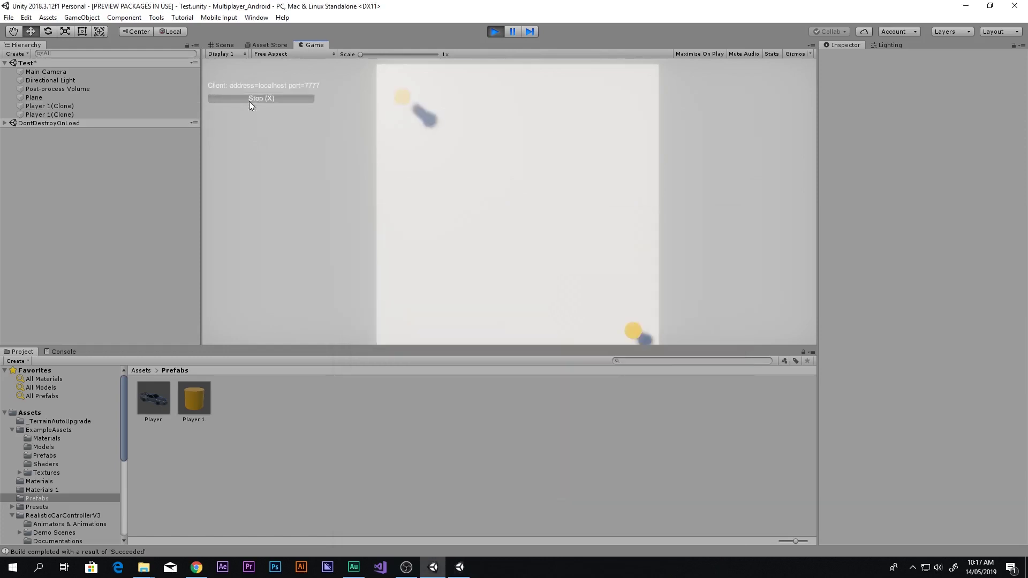
{"action": "left_click", "coordinate": [460, 566]}
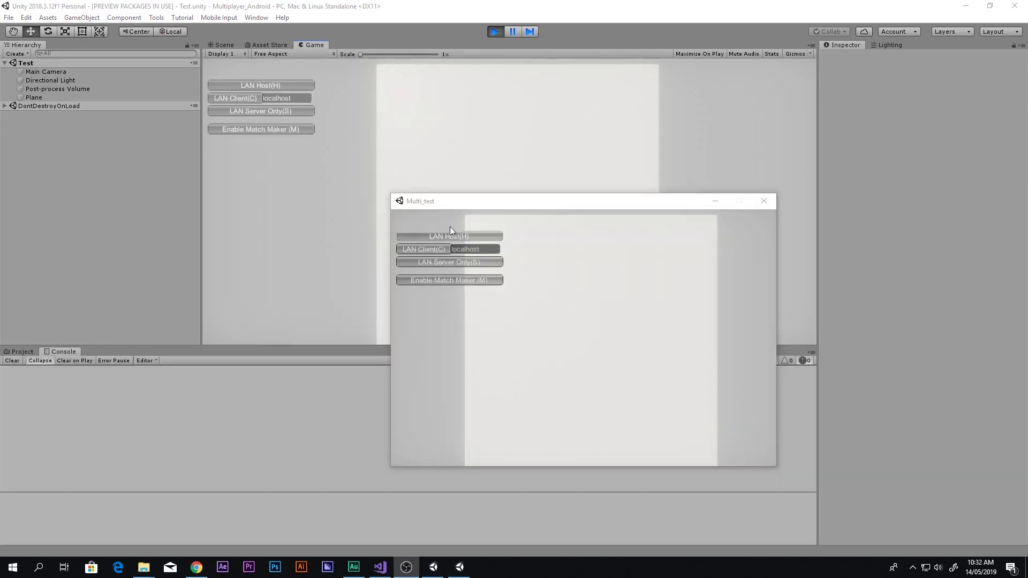
Step: Enable Match Maker in the Multi_test build and try to create an internet match with the room name default
{"action": "left_click", "coordinate": [445, 280]}
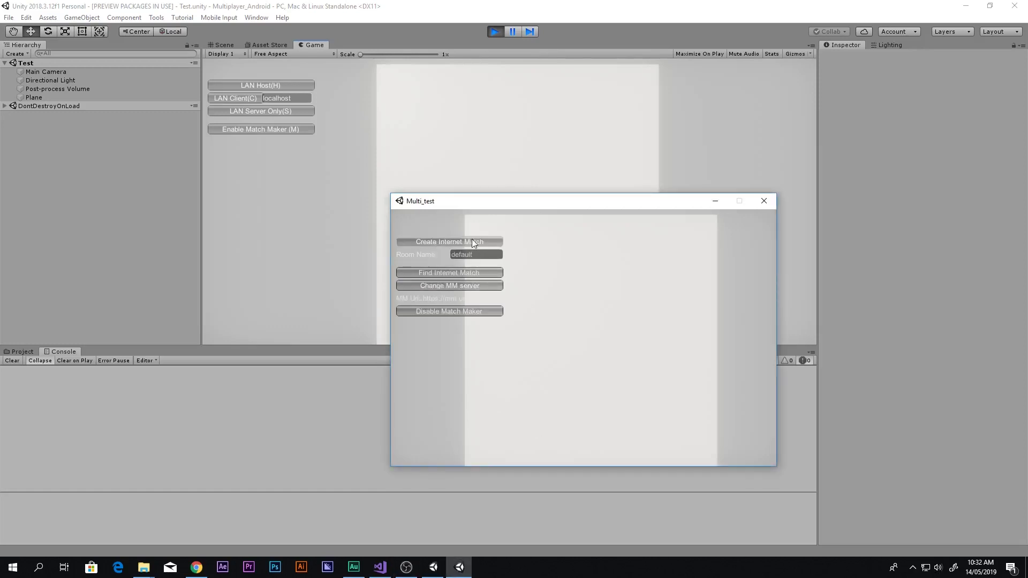
{"action": "left_click", "coordinate": [435, 241]}
{"action": "left_click", "coordinate": [435, 241]}
{"action": "left_click", "coordinate": [436, 241]}
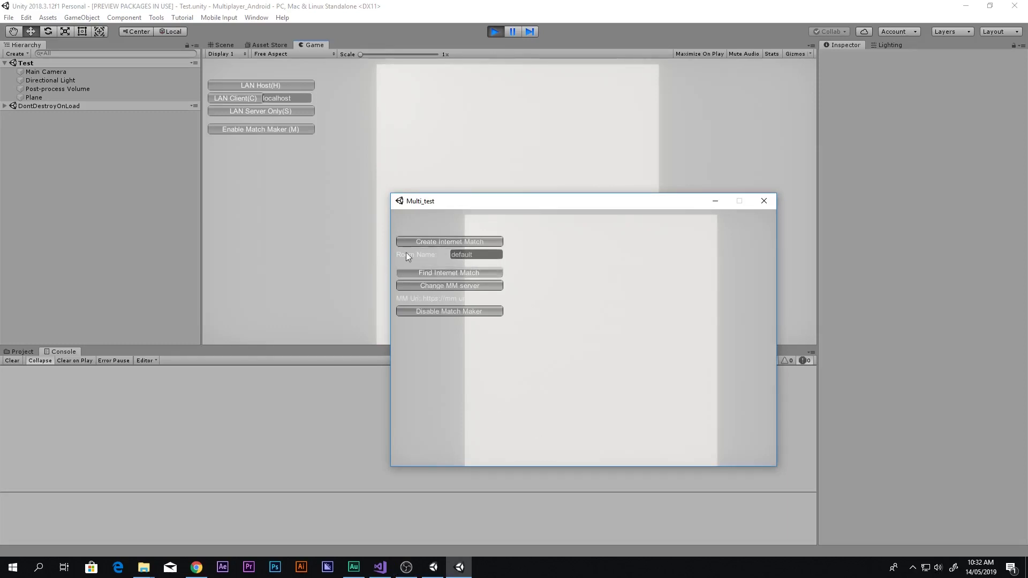
Step: Enable Match Maker in the editor's running game and try to create an internet match there
{"action": "left_click", "coordinate": [248, 127]}
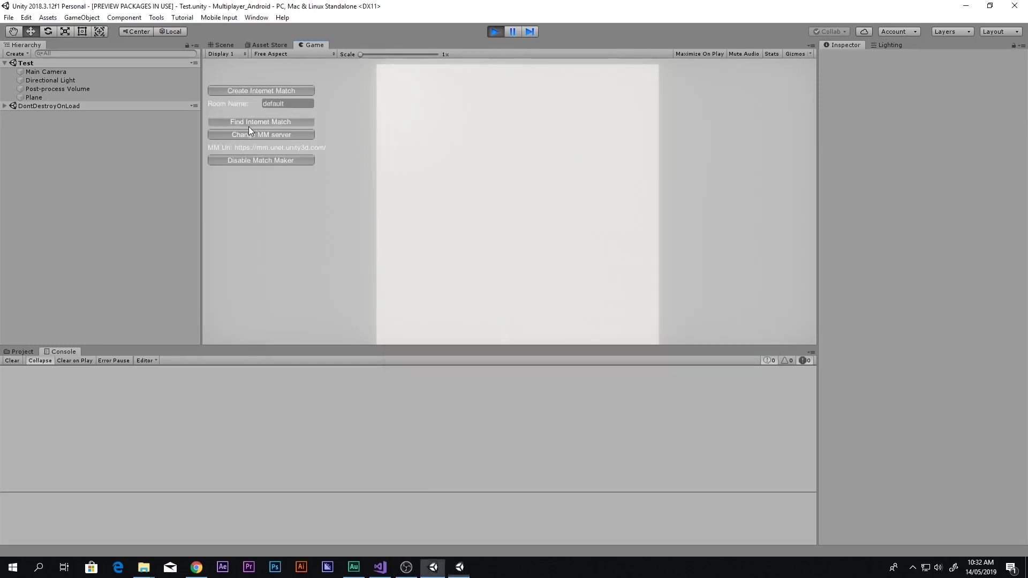
{"action": "left_click", "coordinate": [260, 88]}
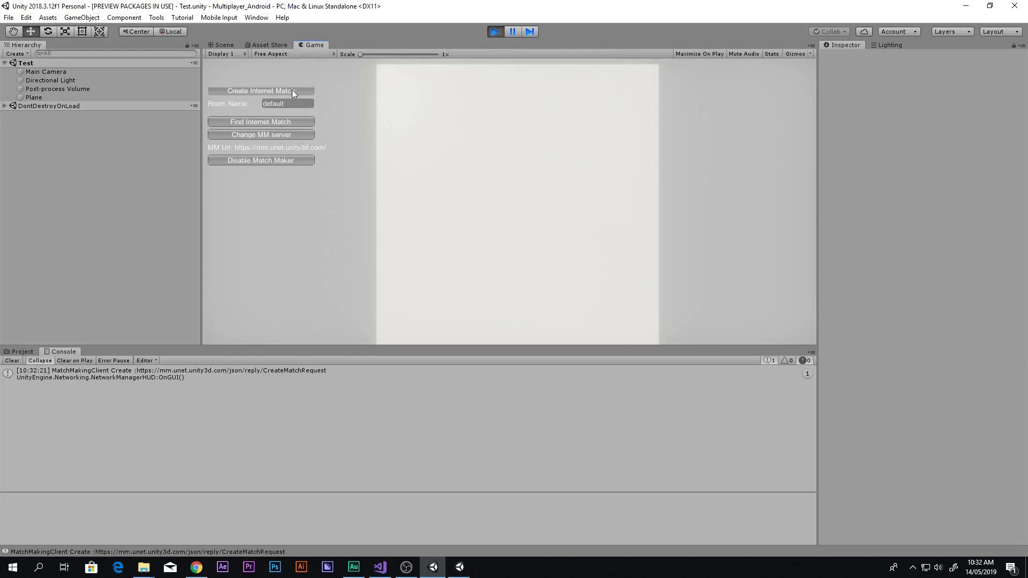
{"action": "double_click", "coordinate": [271, 94]}
{"action": "double_click", "coordinate": [261, 88]}
{"action": "double_click", "coordinate": [260, 88]}
Step: Search for internet matches in the editor's running game, and disable and re-enable Match Maker
{"action": "left_click", "coordinate": [278, 122]}
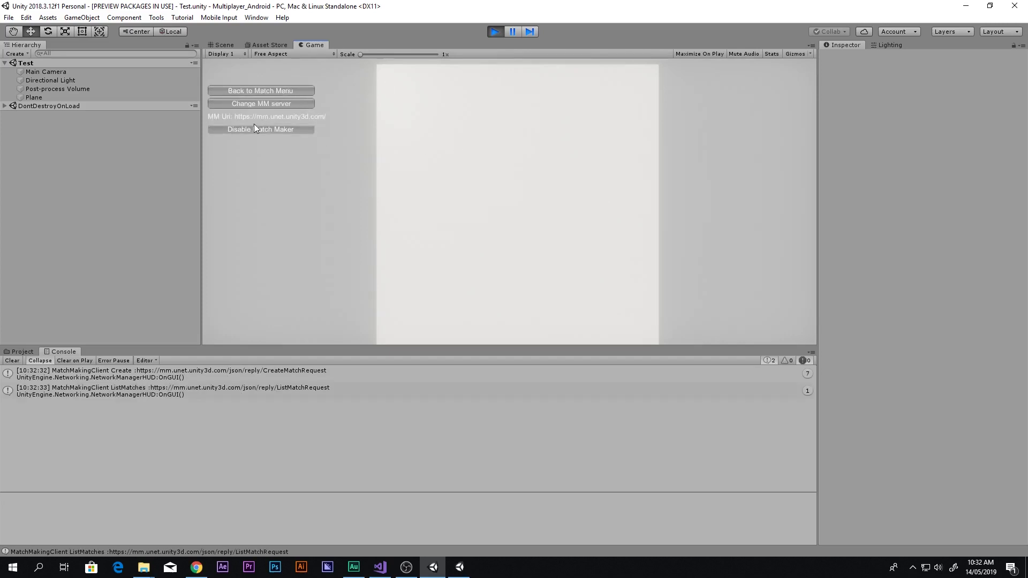
{"action": "left_click", "coordinate": [243, 129]}
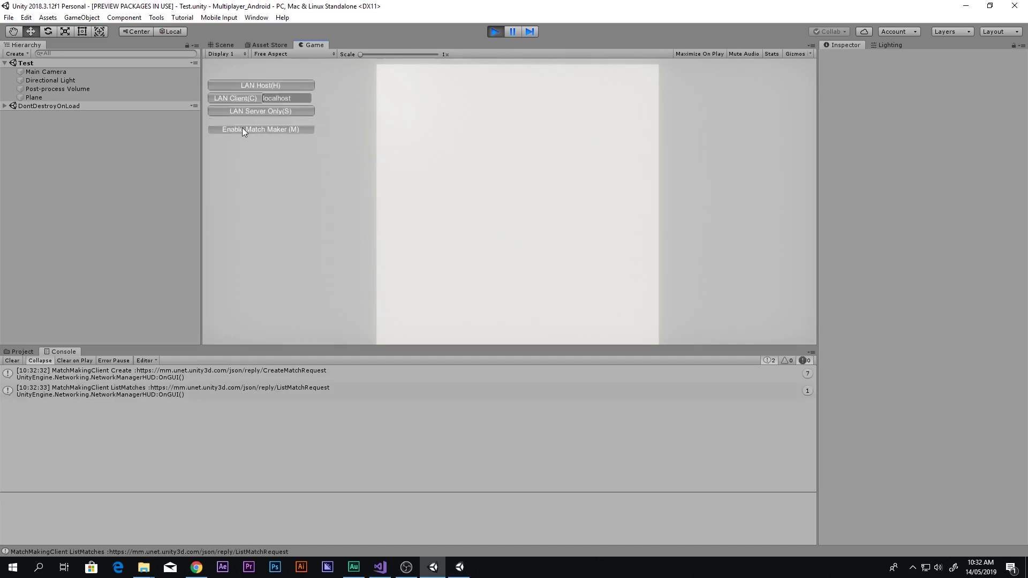
{"action": "left_click", "coordinate": [250, 128]}
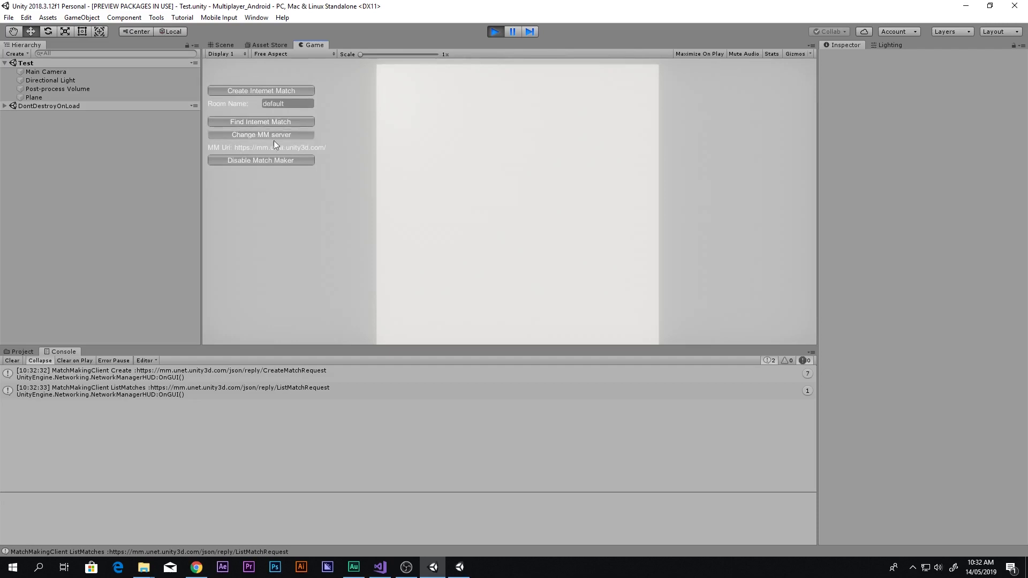
Step: Retry creating the default internet match in the editor's running game
{"action": "left_click", "coordinate": [236, 94]}
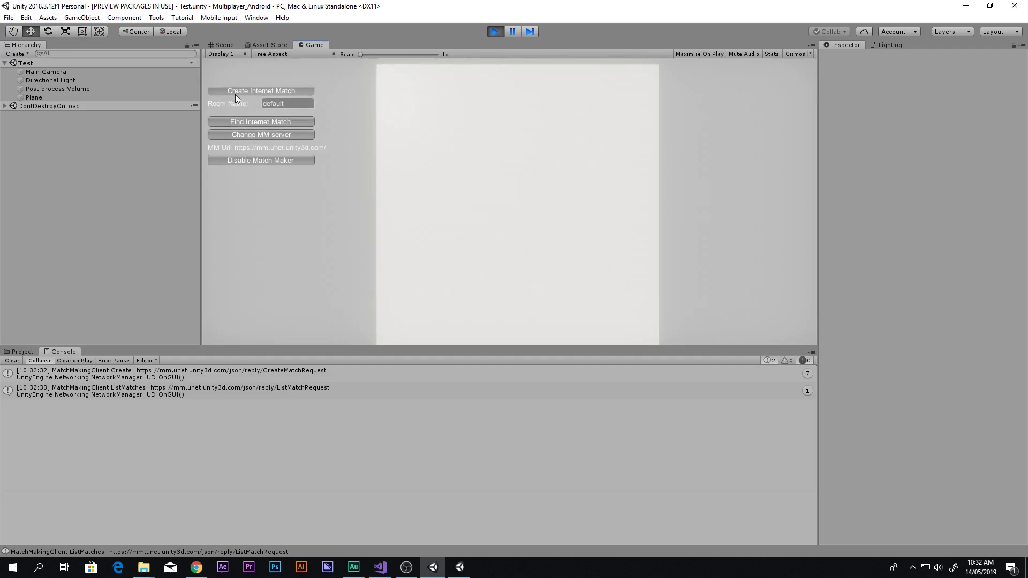
{"action": "left_click", "coordinate": [235, 94]}
{"action": "left_click", "coordinate": [268, 91]}
{"action": "left_click", "coordinate": [267, 91]}
{"action": "left_click", "coordinate": [267, 91]}
{"action": "left_click", "coordinate": [268, 91]}
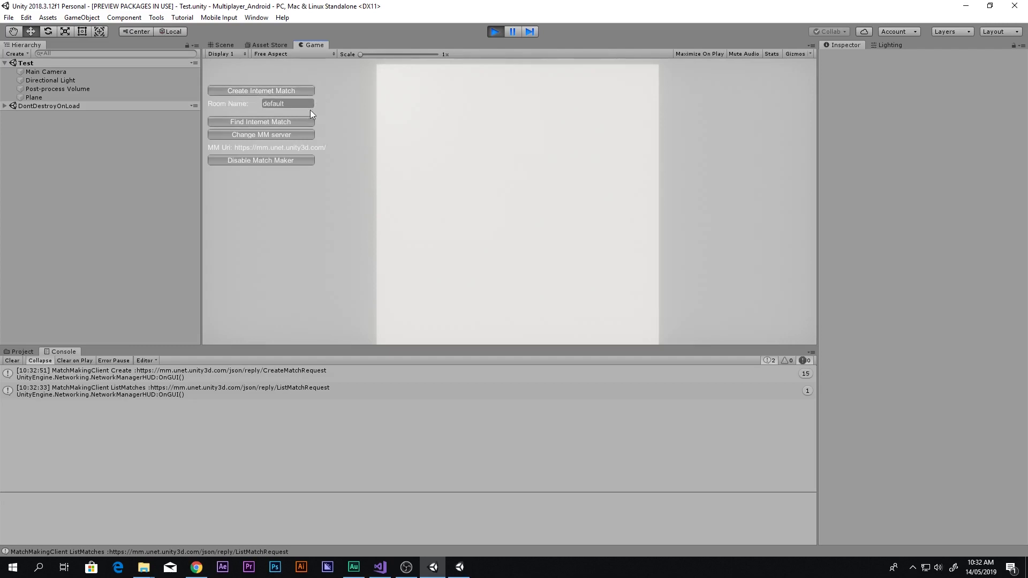
Step: Exit play mode, clear the Console, and close the Multi_test build
{"action": "left_click", "coordinate": [495, 32]}
{"action": "left_click", "coordinate": [12, 360]}
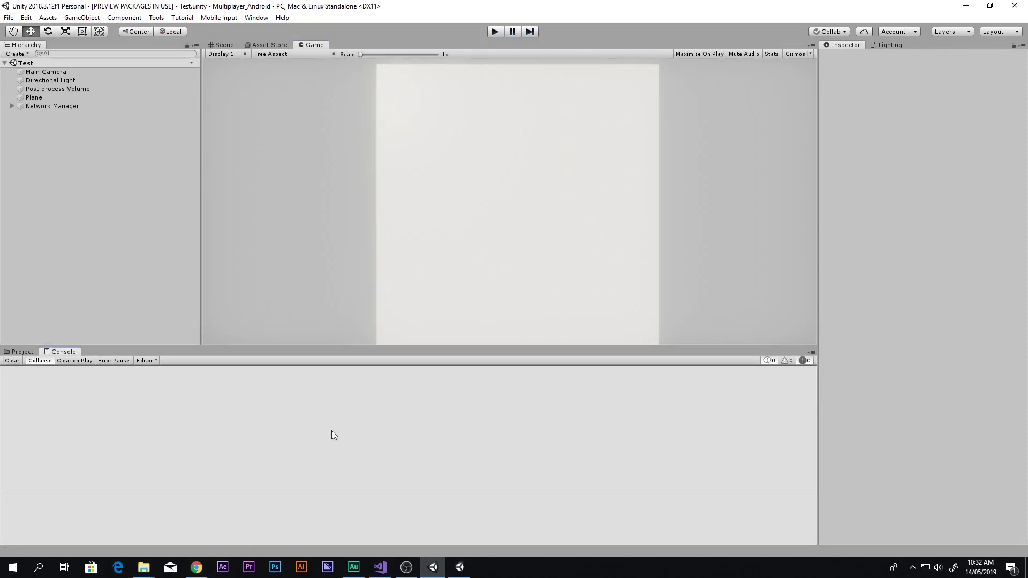
{"action": "left_click", "coordinate": [460, 567]}
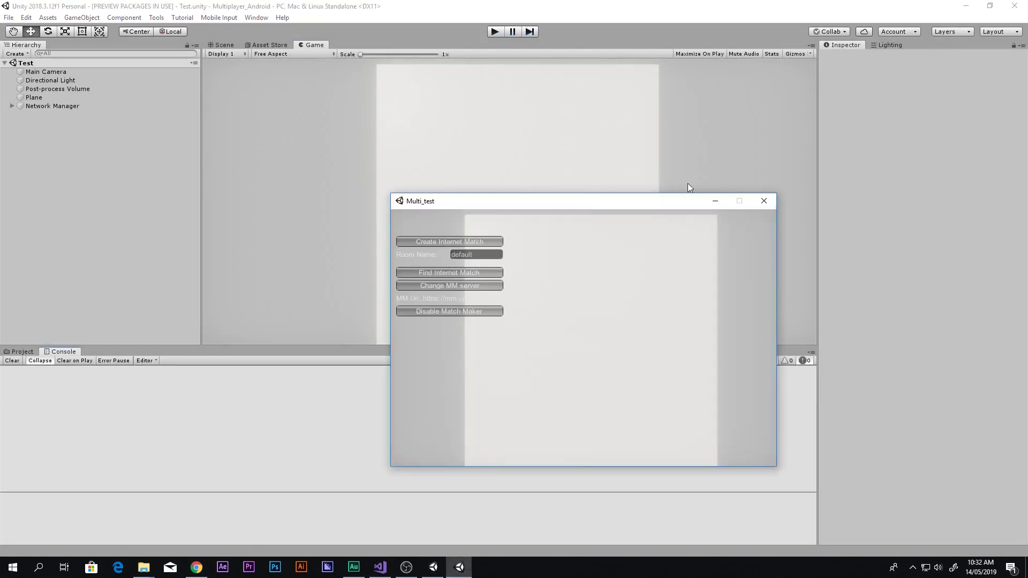
{"action": "key", "text": "alt+F4"}
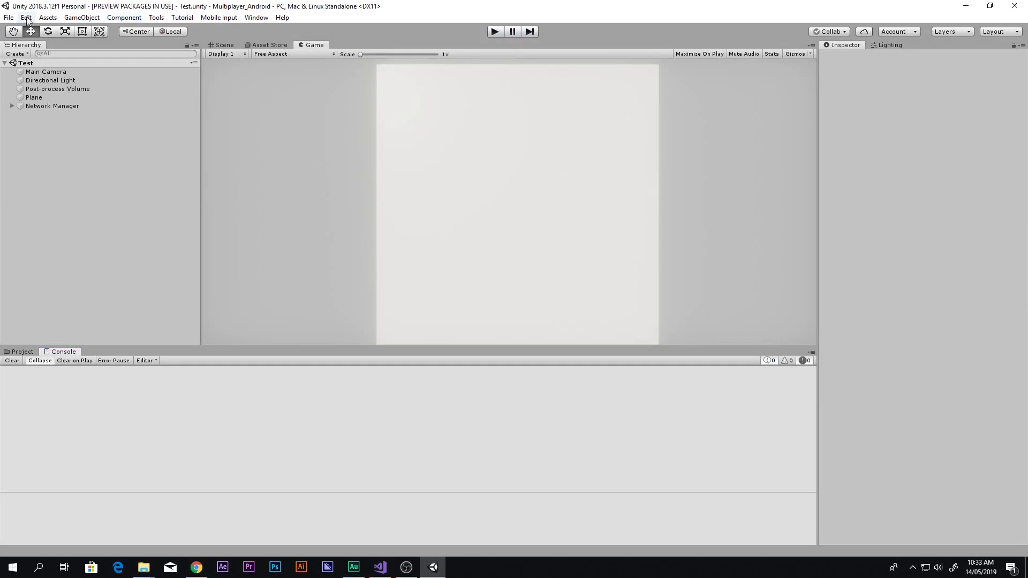
Step: Open the Services window for the Multiplayer_Android project to find the Multiplayer service
{"action": "left_click", "coordinate": [864, 32]}
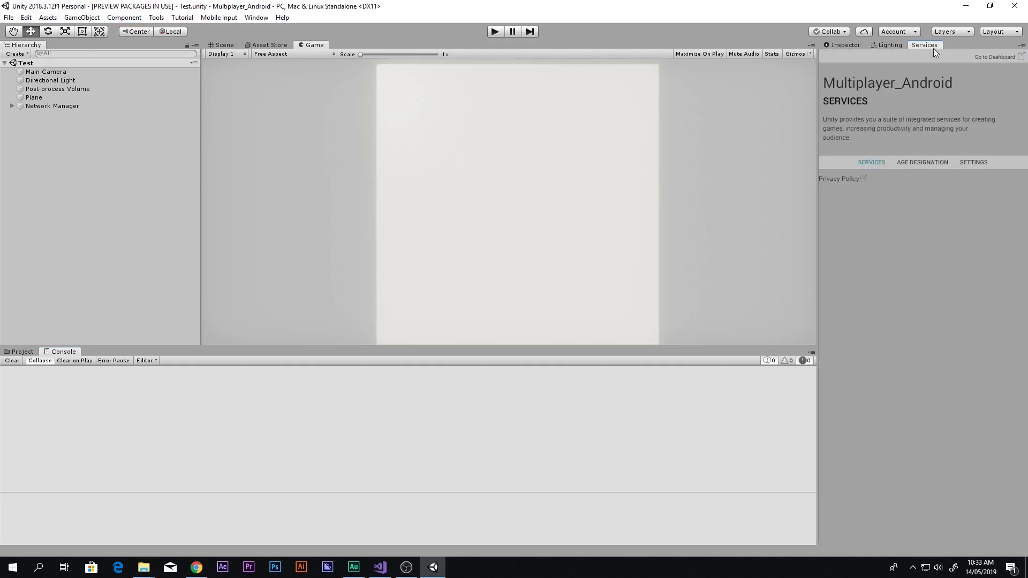
{"action": "left_click", "coordinate": [256, 17]}
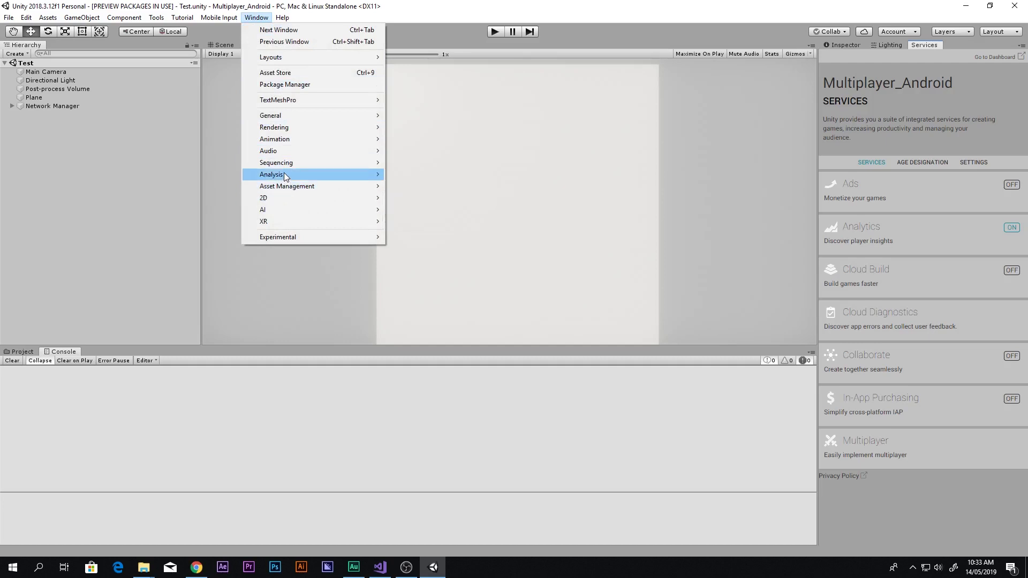
{"action": "mouse_move", "coordinate": [284, 174]}
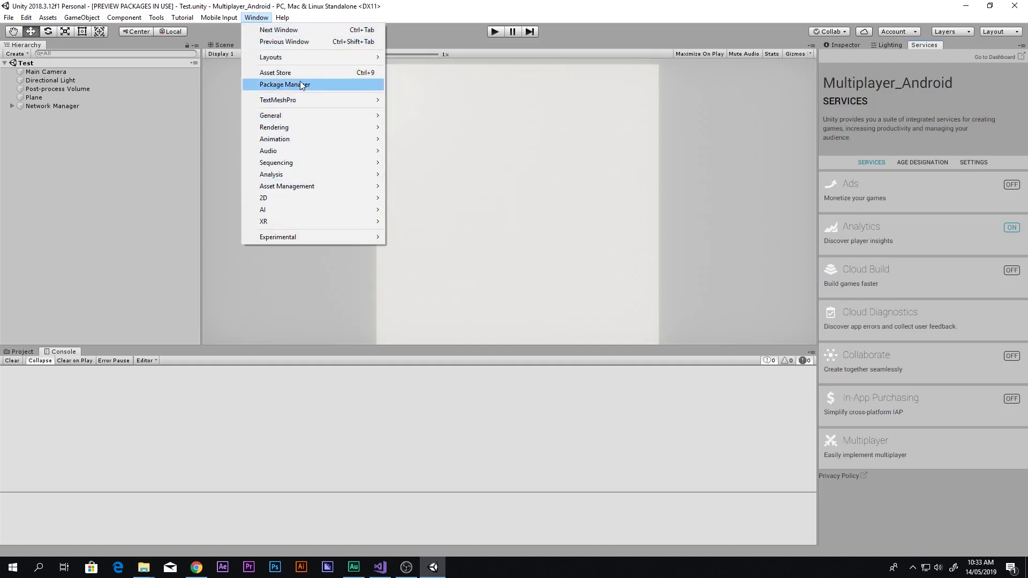
{"action": "mouse_move", "coordinate": [308, 61]}
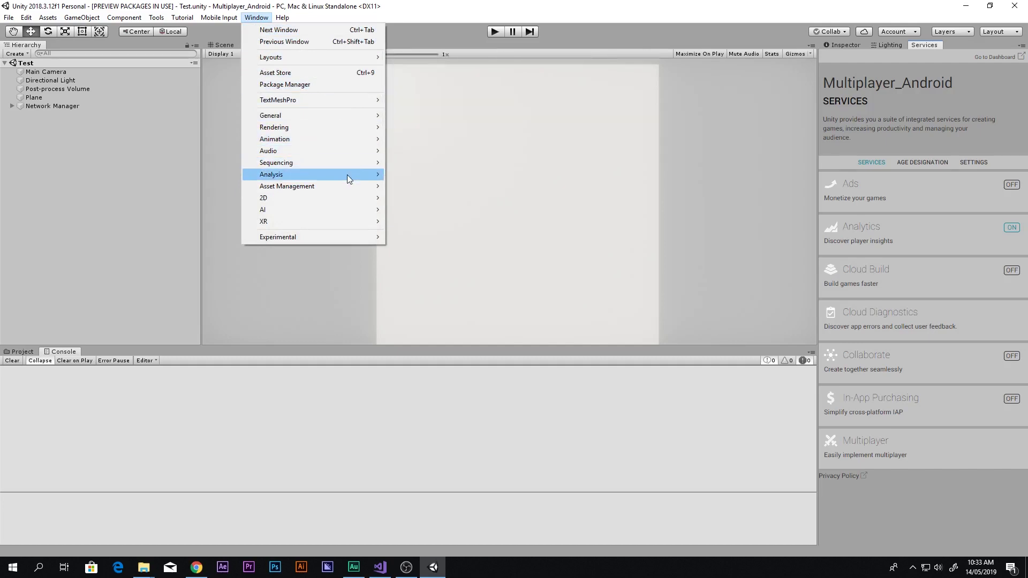
{"action": "mouse_move", "coordinate": [342, 161]}
{"action": "mouse_move", "coordinate": [359, 238]}
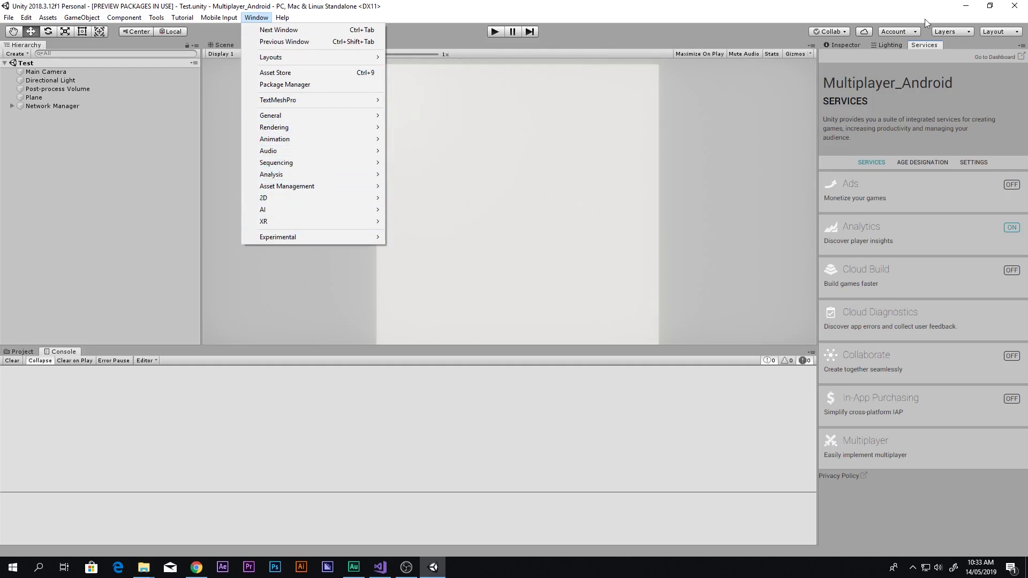
{"action": "left_click", "coordinate": [837, 34]}
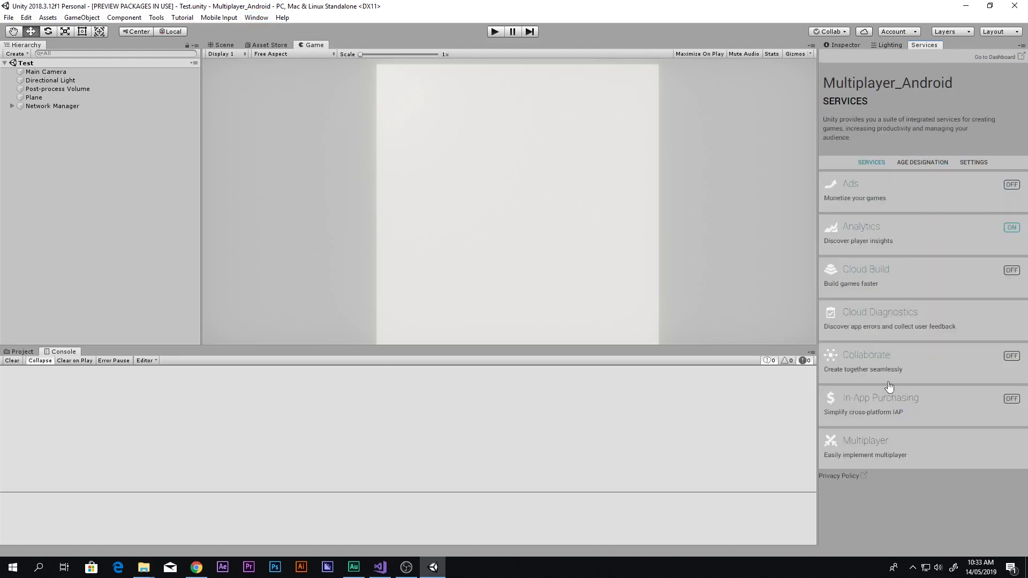
Step: Open the Multiplayer service and bring up its configuration dashboard in a maximized browser window
{"action": "left_click", "coordinate": [863, 451]}
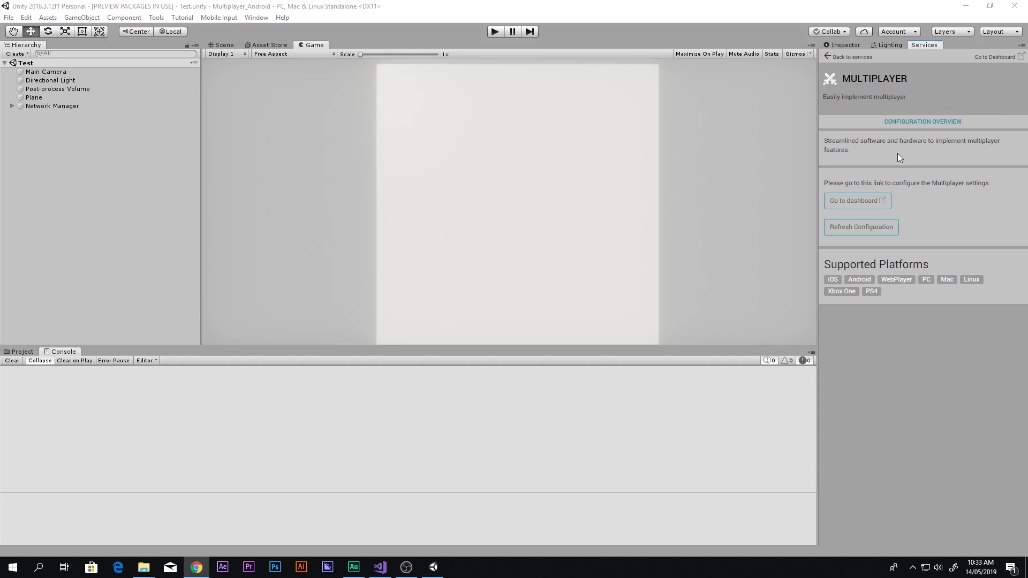
{"action": "left_click", "coordinate": [905, 32]}
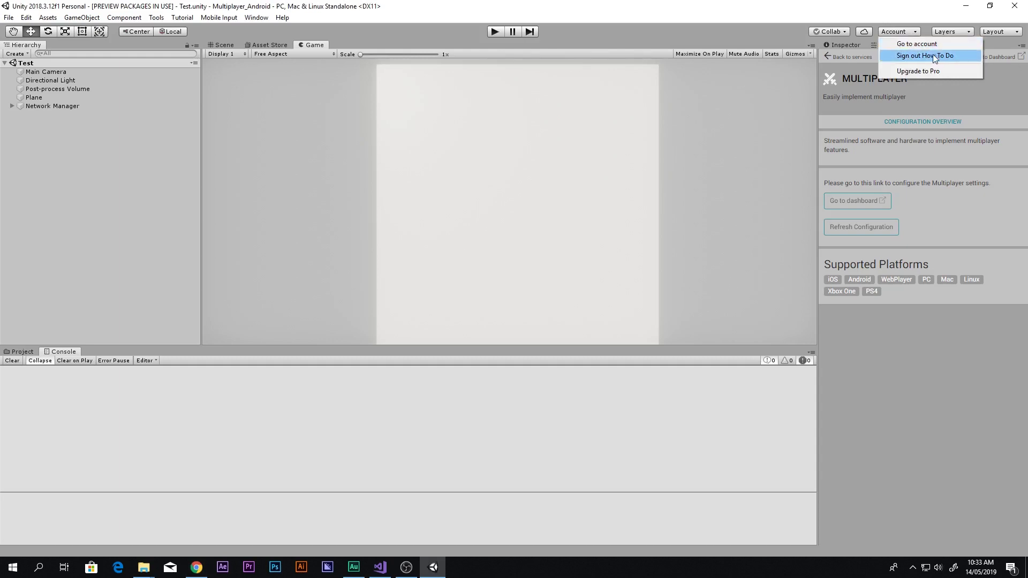
{"action": "left_click", "coordinate": [807, 435]}
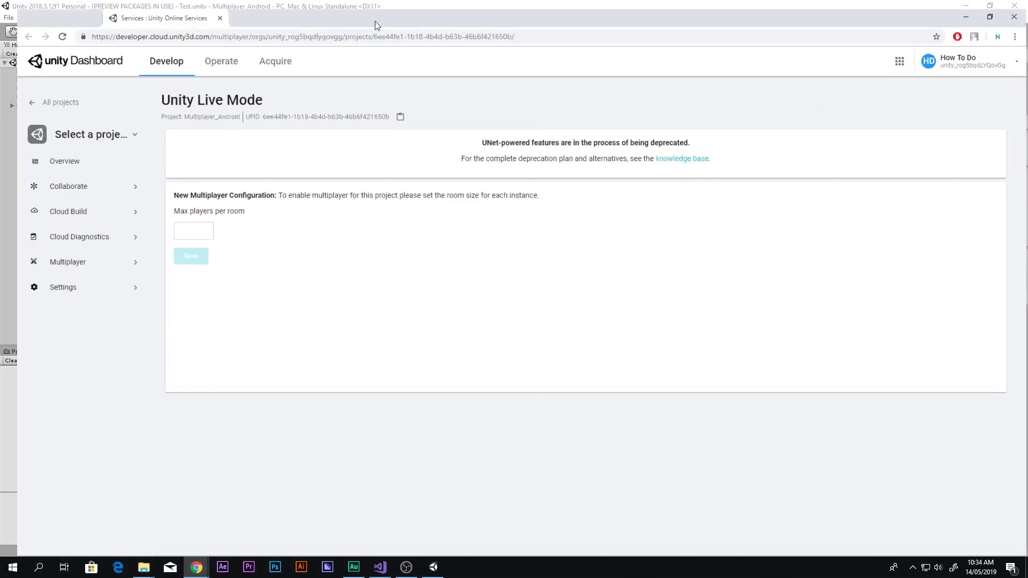
{"action": "double_click", "coordinate": [374, 21]}
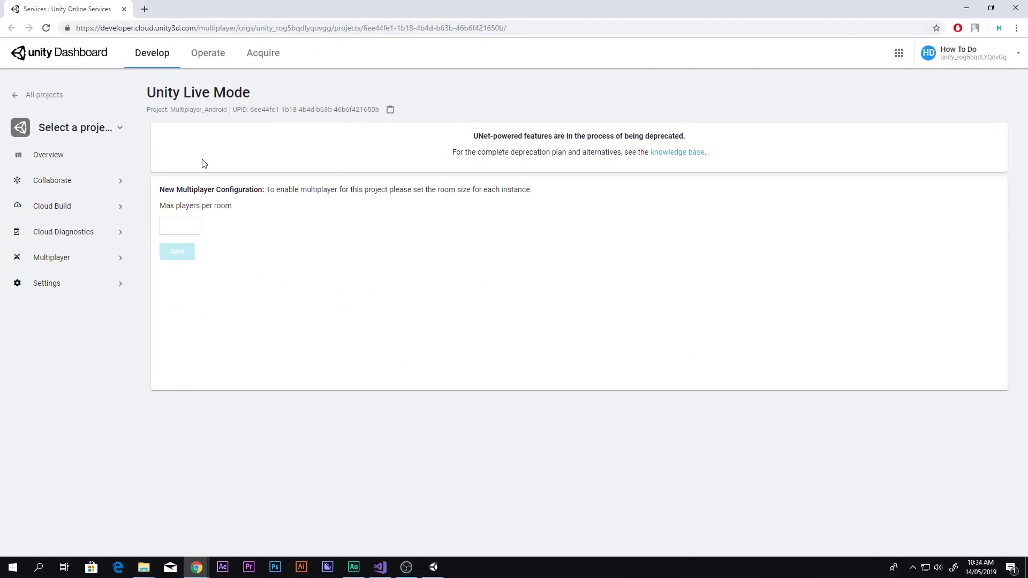
Step: Set the maximum players per room to 6 in the new multiplayer configuration and save it
{"action": "left_click_drag", "start_coordinate": [159, 189], "coordinate": [391, 191]}
{"action": "triple_click", "coordinate": [356, 192]}
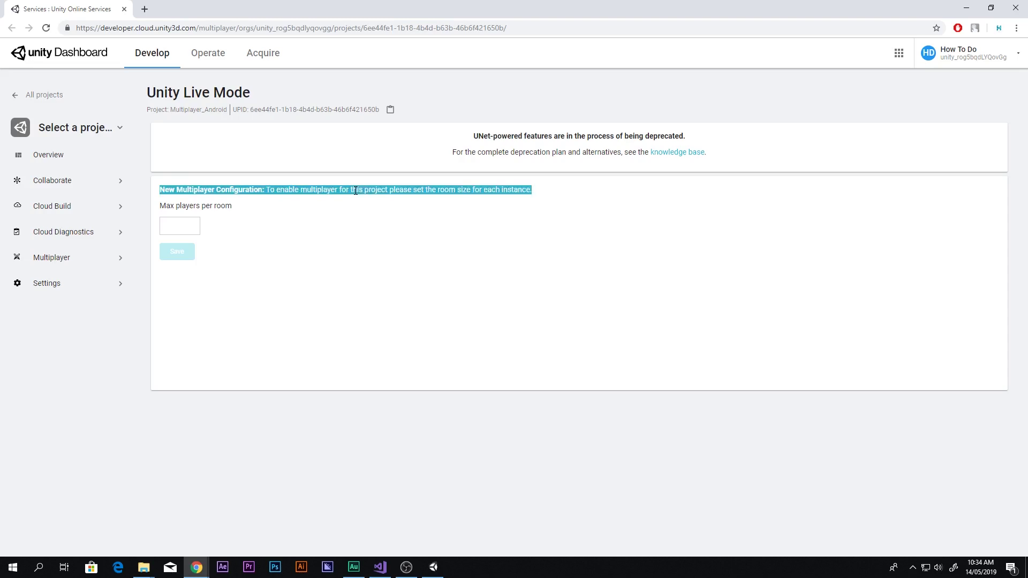
{"action": "left_click", "coordinate": [356, 192]}
{"action": "double_click", "coordinate": [355, 191]}
{"action": "left_click_drag", "start_coordinate": [368, 191], "coordinate": [534, 192]}
{"action": "left_click", "coordinate": [183, 230]}
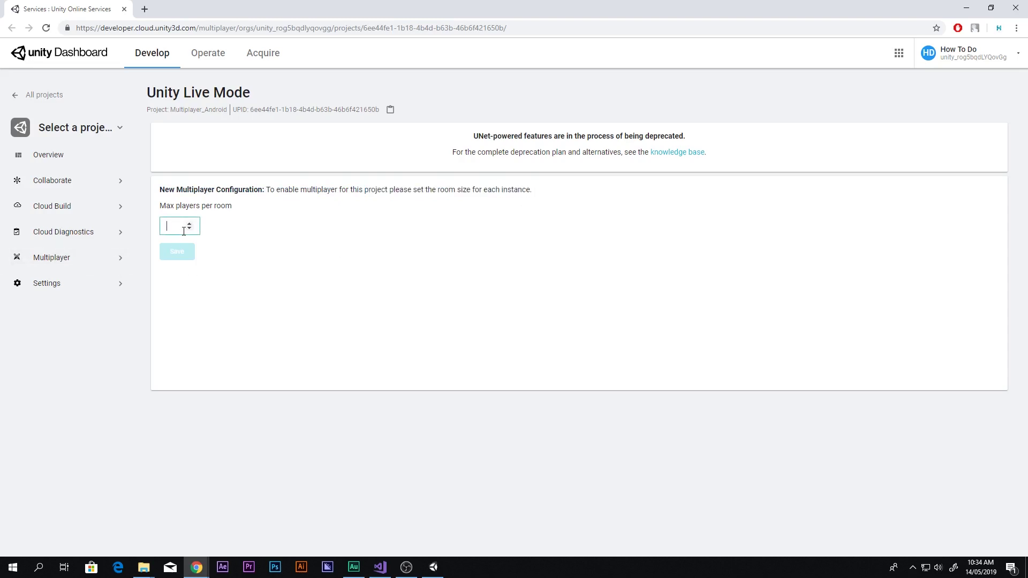
{"action": "type", "text": "6"}
{"action": "left_click", "coordinate": [183, 255]}
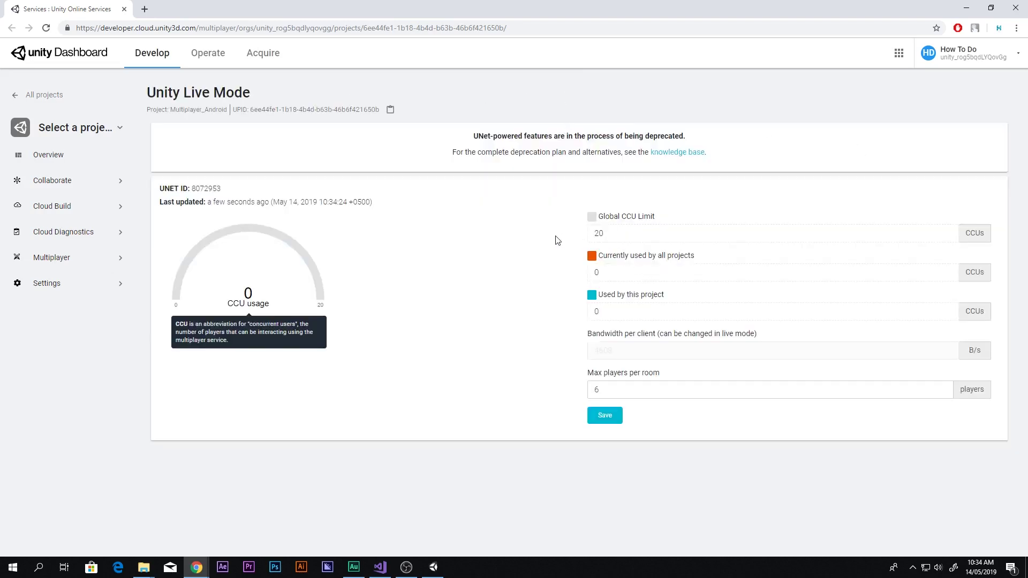
Step: Save the room configuration again with 6 players per room, and switch back to the Unity editor
{"action": "double_click", "coordinate": [597, 390]}
{"action": "left_click", "coordinate": [522, 385]}
{"action": "left_click", "coordinate": [611, 418]}
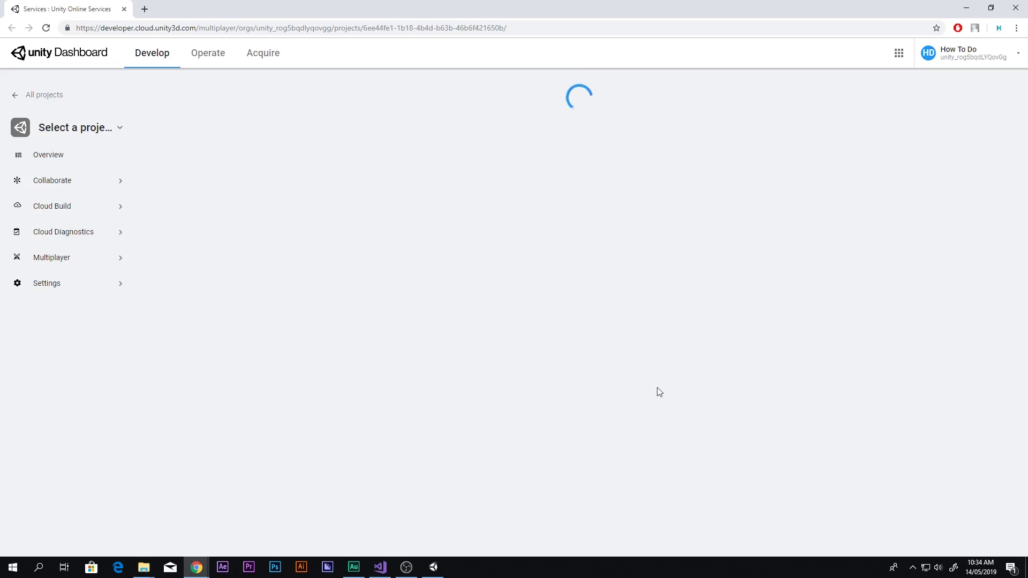
{"action": "left_click", "coordinate": [970, 7]}
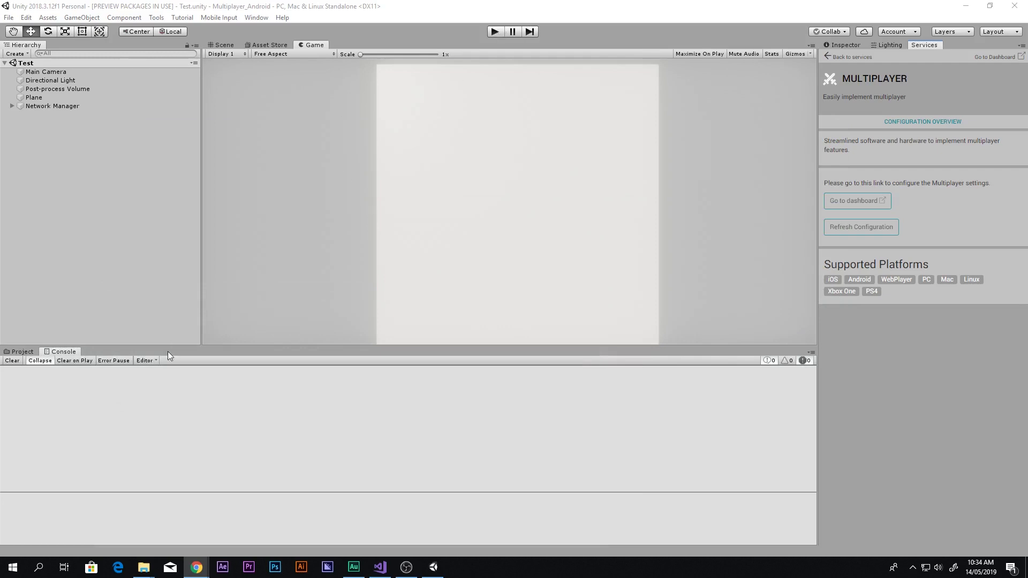
Step: Launch the Multi_test build from the Multiplayer_Android folder in a window and start play mode in the editor
{"action": "mouse_move", "coordinate": [144, 567]}
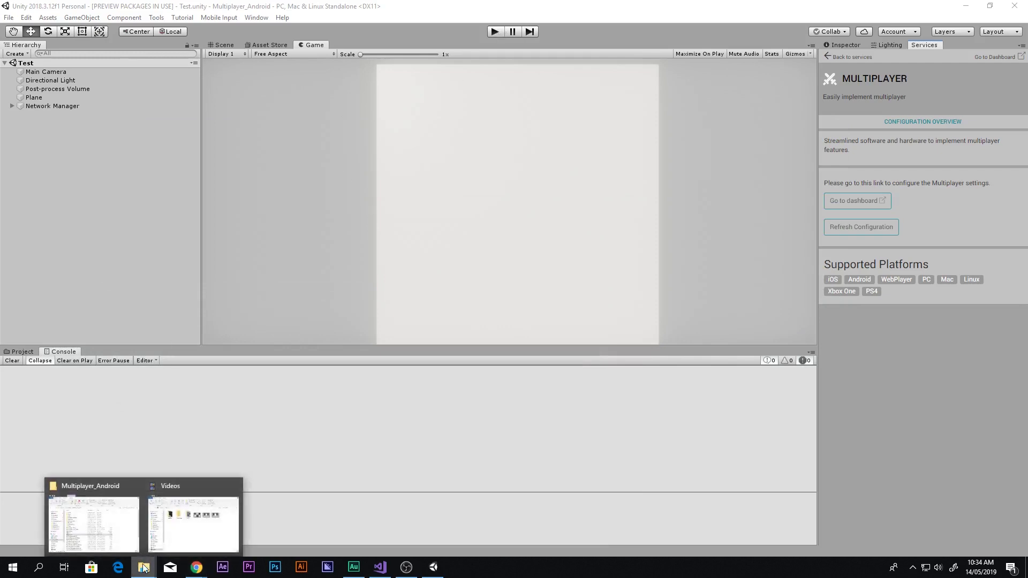
{"action": "left_click", "coordinate": [89, 530]}
{"action": "double_click", "coordinate": [250, 366]}
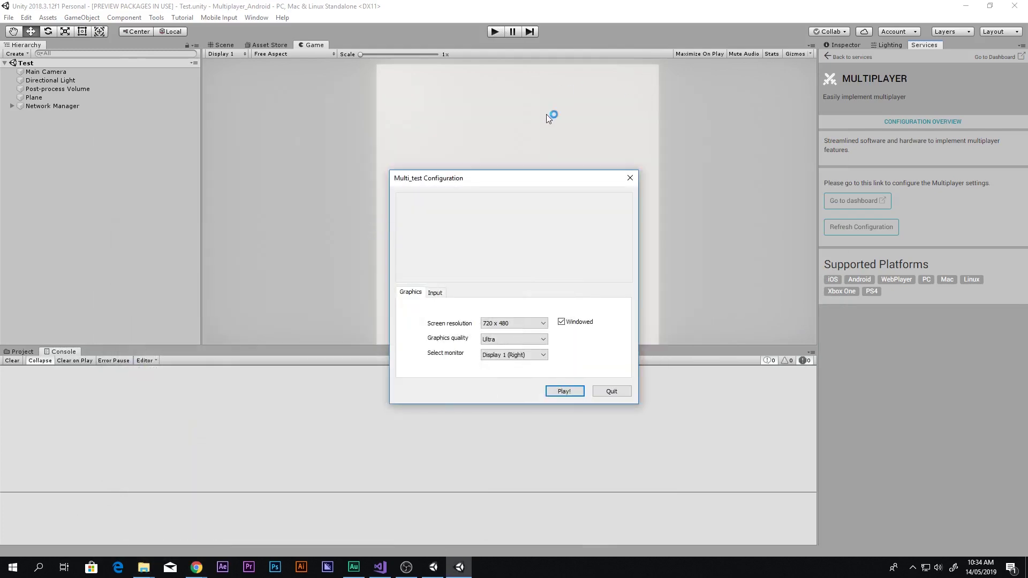
{"action": "left_click", "coordinate": [564, 391]}
{"action": "left_click", "coordinate": [495, 31]}
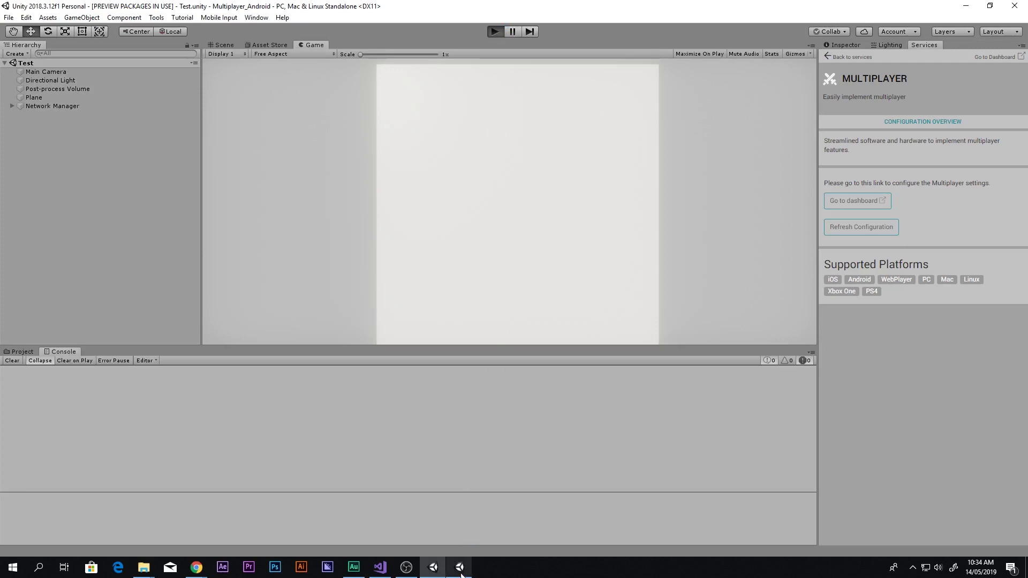
{"action": "left_click", "coordinate": [459, 569]}
{"action": "left_click_drag", "start_coordinate": [426, 159], "coordinate": [498, 158]}
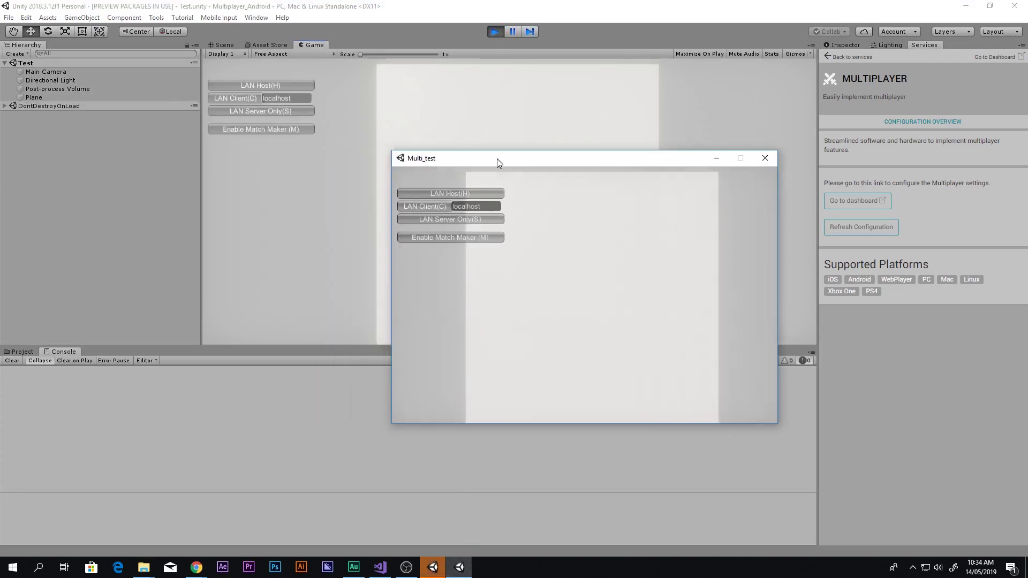
Step: Create the default internet match in the Multi_test build and search for internet matches in the editor's running game
{"action": "left_click", "coordinate": [445, 239]}
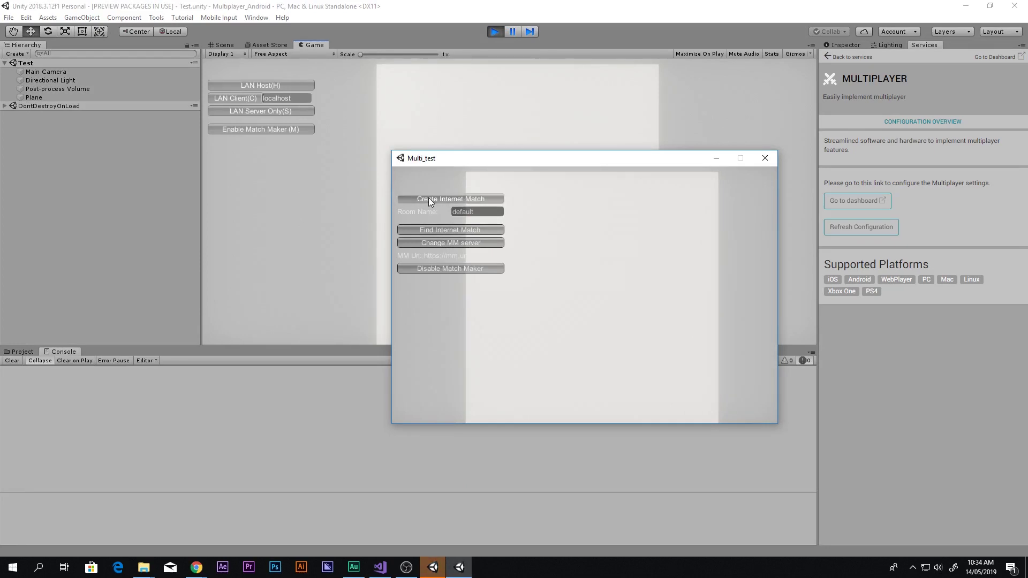
{"action": "left_click", "coordinate": [428, 199]}
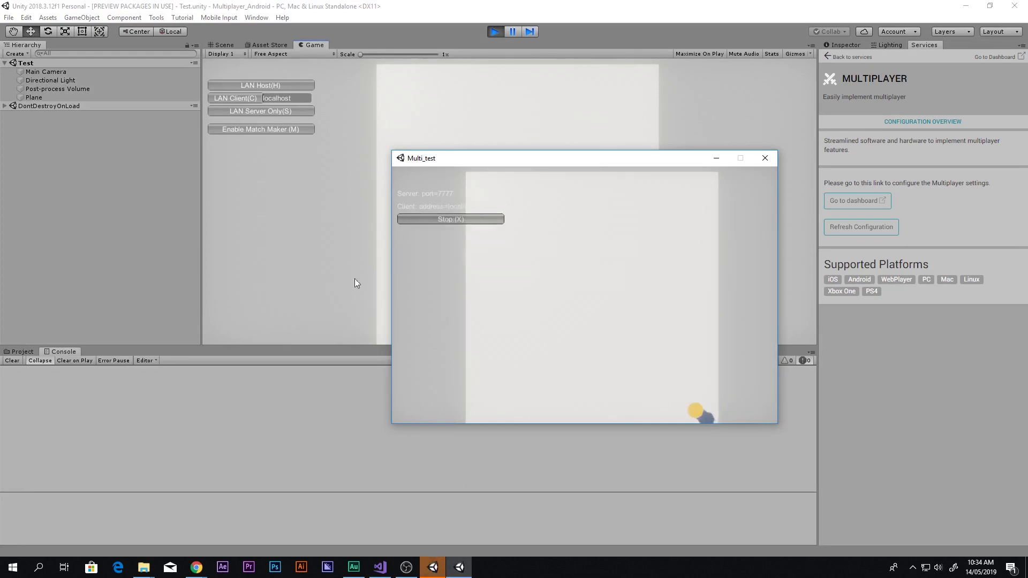
{"action": "left_click", "coordinate": [249, 130]}
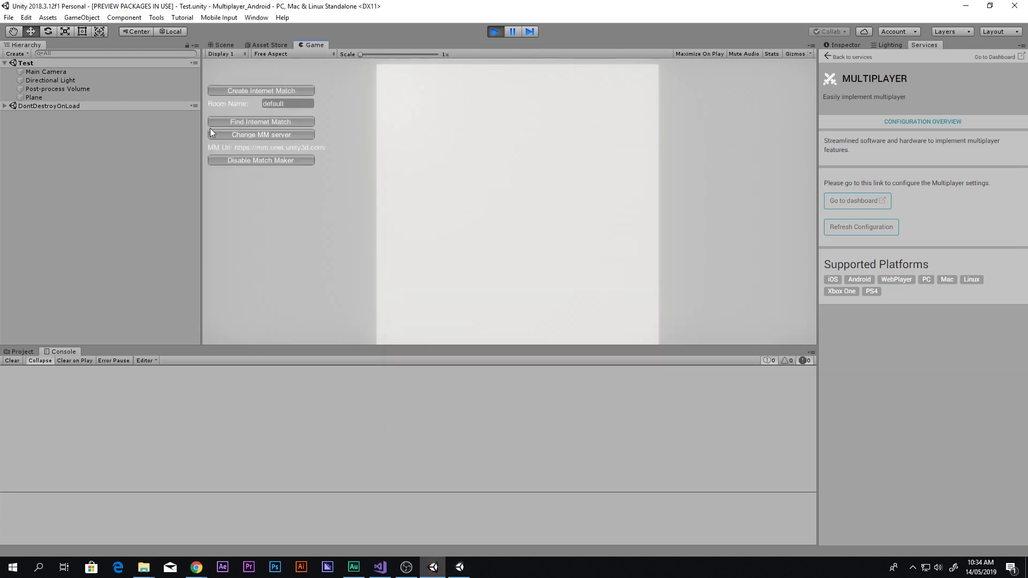
{"action": "left_click", "coordinate": [243, 121]}
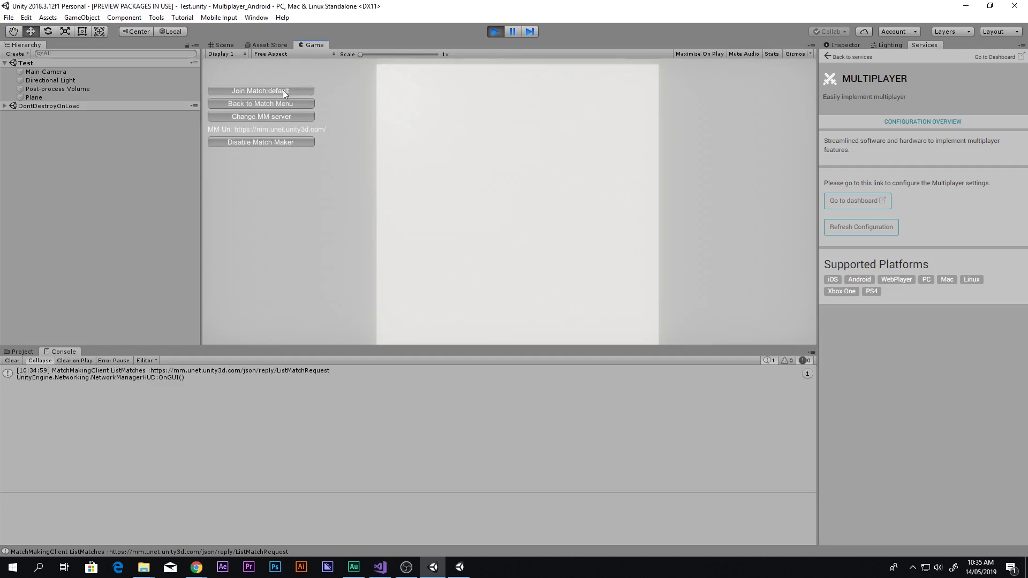
Step: Stop the default match in the Multi_test build and return the editor's running game to the match menu
{"action": "left_click", "coordinate": [459, 567]}
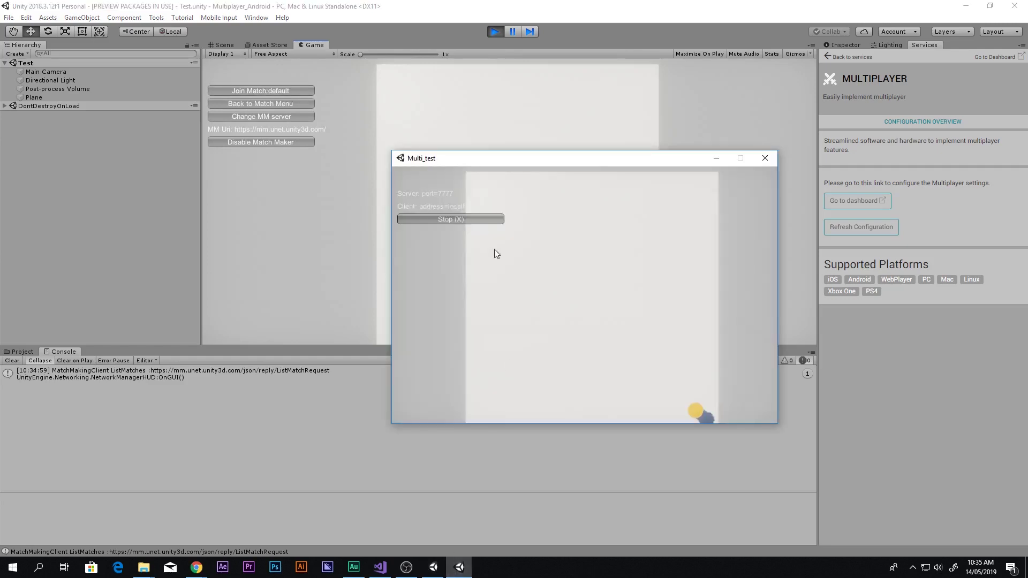
{"action": "left_click", "coordinate": [469, 221]}
{"action": "left_click", "coordinate": [321, 106]}
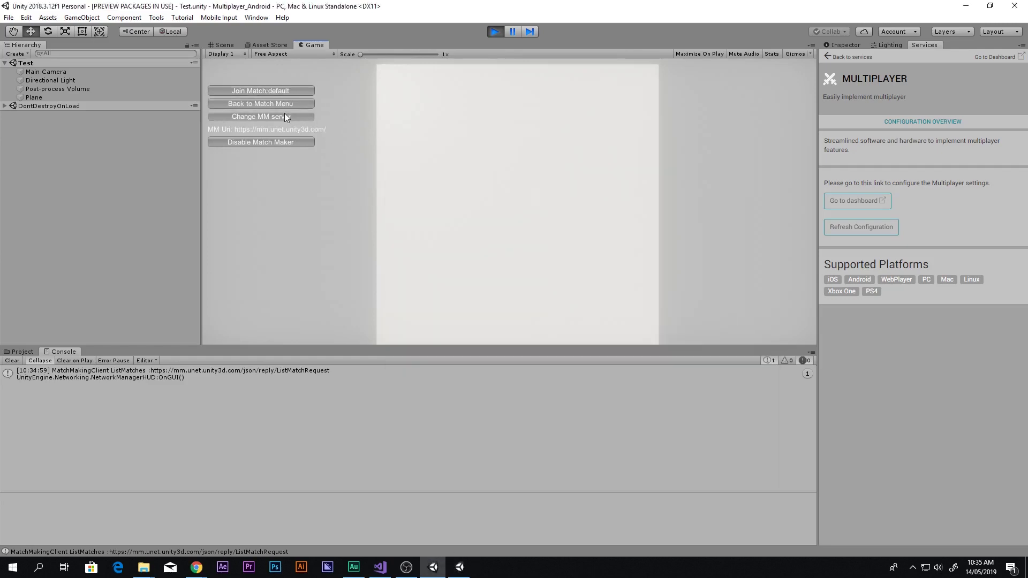
{"action": "left_click", "coordinate": [259, 103]}
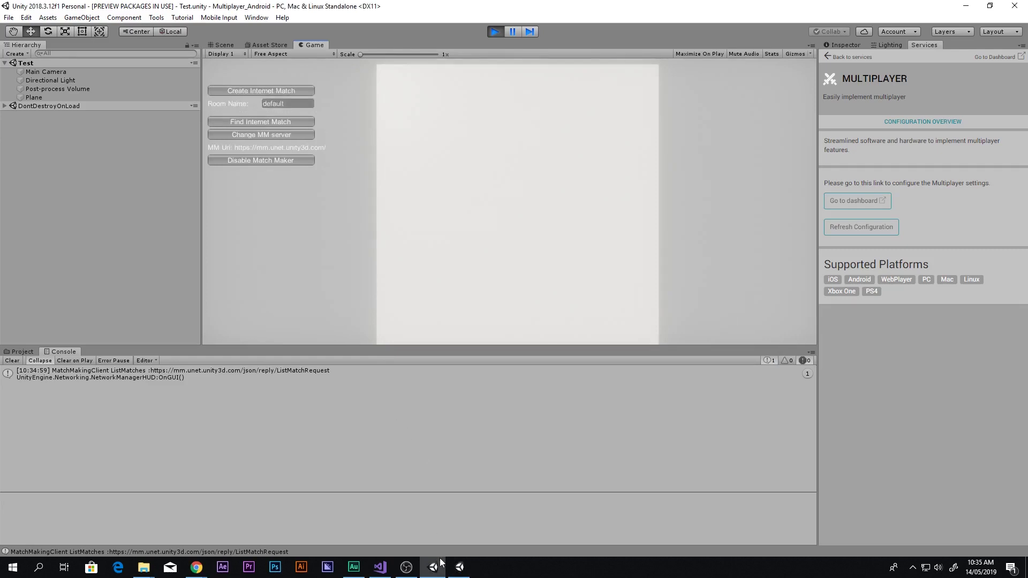
Step: Enable Match Maker in the Multi_test build and create an internet match with the room name My Match
{"action": "left_click", "coordinate": [459, 567]}
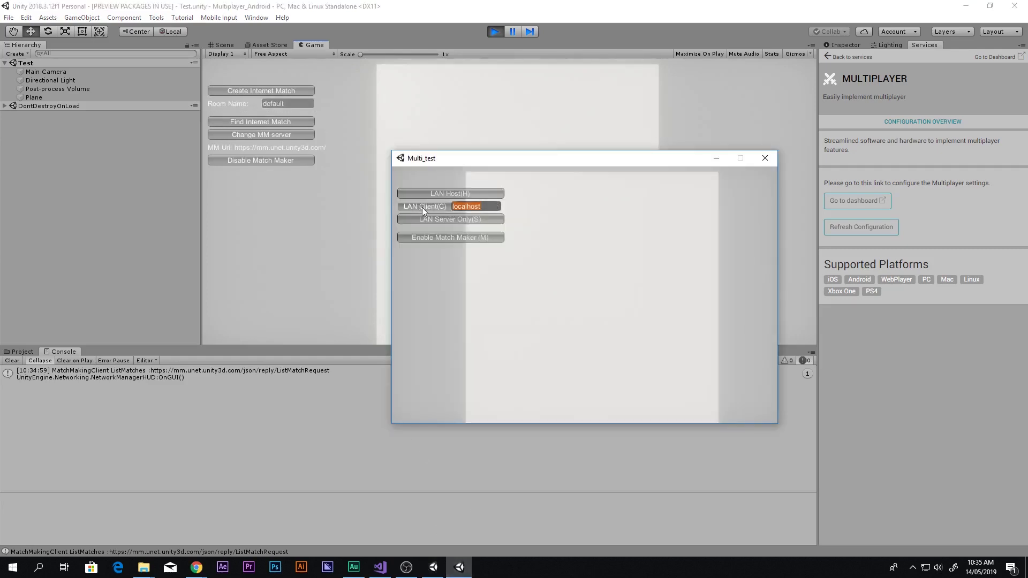
{"action": "left_click", "coordinate": [435, 237]}
{"action": "left_click", "coordinate": [483, 214]}
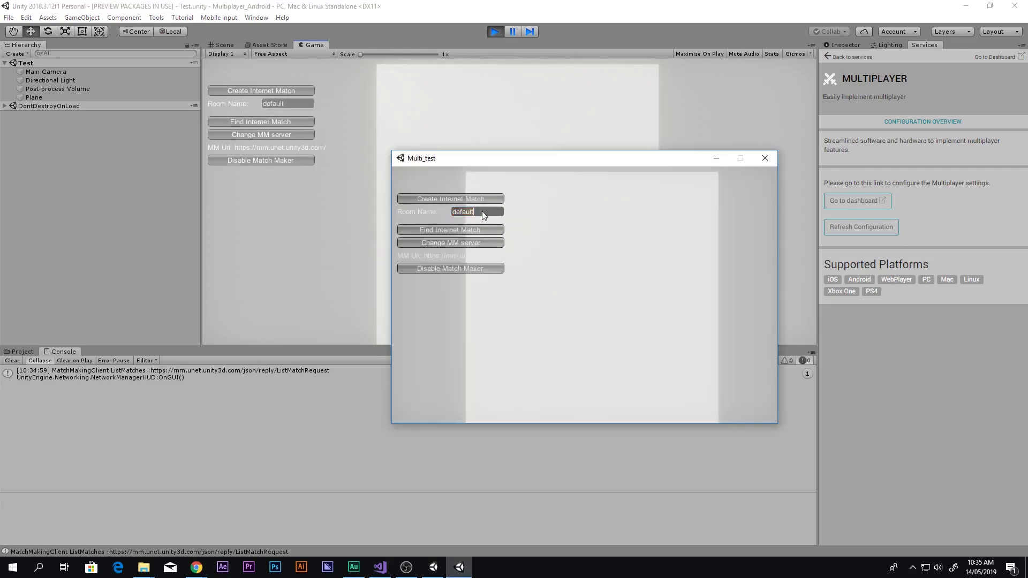
{"action": "left_click_drag", "start_coordinate": [484, 214], "coordinate": [426, 214]}
{"action": "type", "text": "My Ma"}
{"action": "type", "text": "thc"}
{"action": "type", "text": "ch"}
{"action": "left_click", "coordinate": [474, 198]}
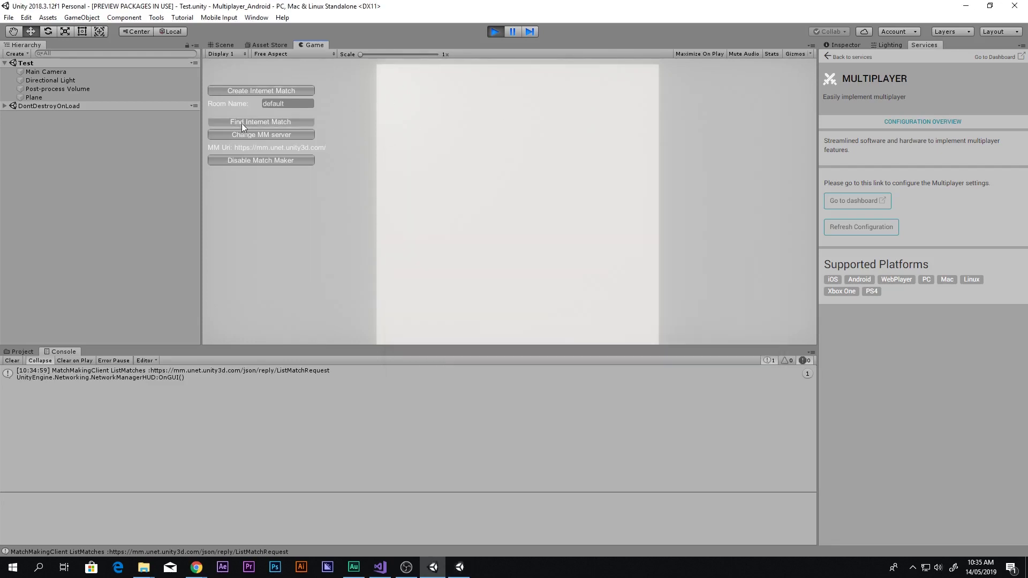
Step: Find and join My Match from the editor's running game, and compare the players in the Multi_test build
{"action": "left_click", "coordinate": [241, 123]}
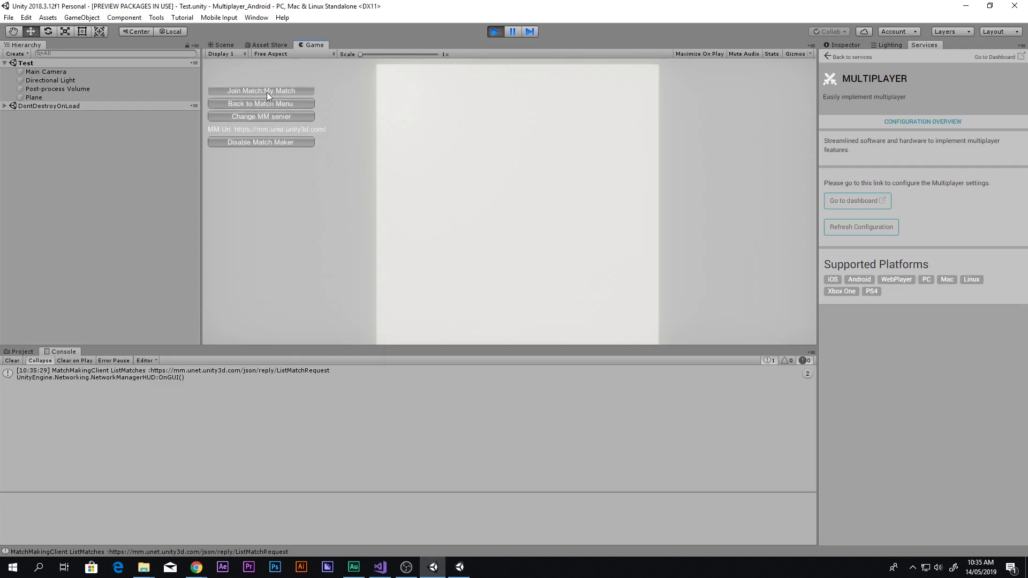
{"action": "left_click", "coordinate": [239, 93]}
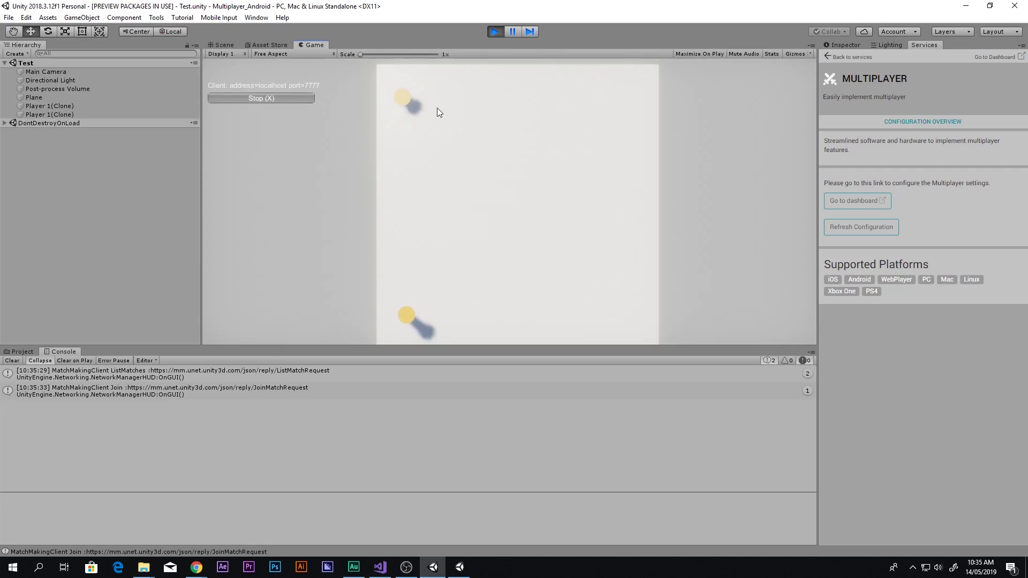
{"action": "left_click", "coordinate": [459, 567]}
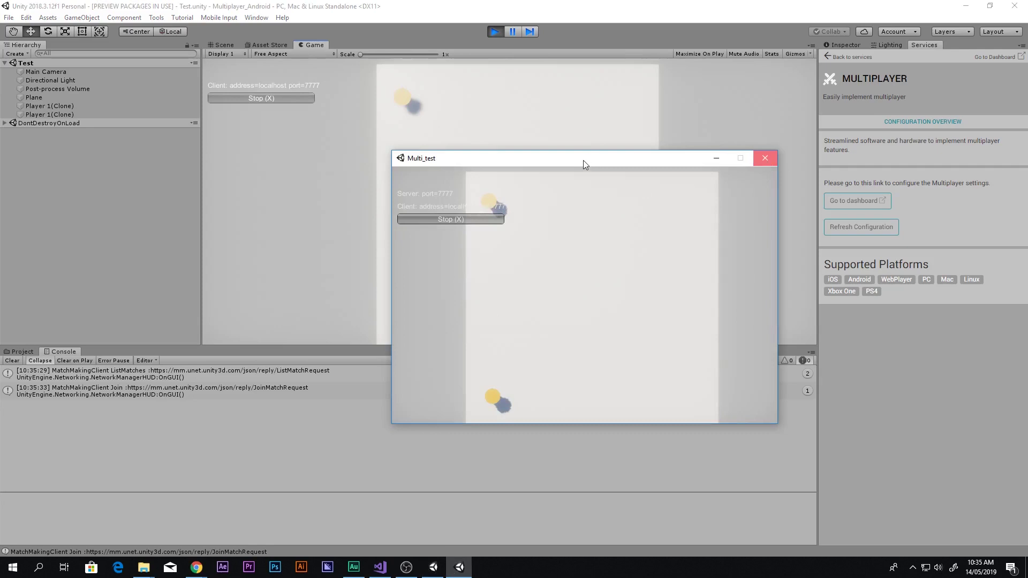
Step: Close the Multi_test build and exit play mode, checking the build's files in the Multiplayer_Android folder
{"action": "key", "text": "alt+F4"}
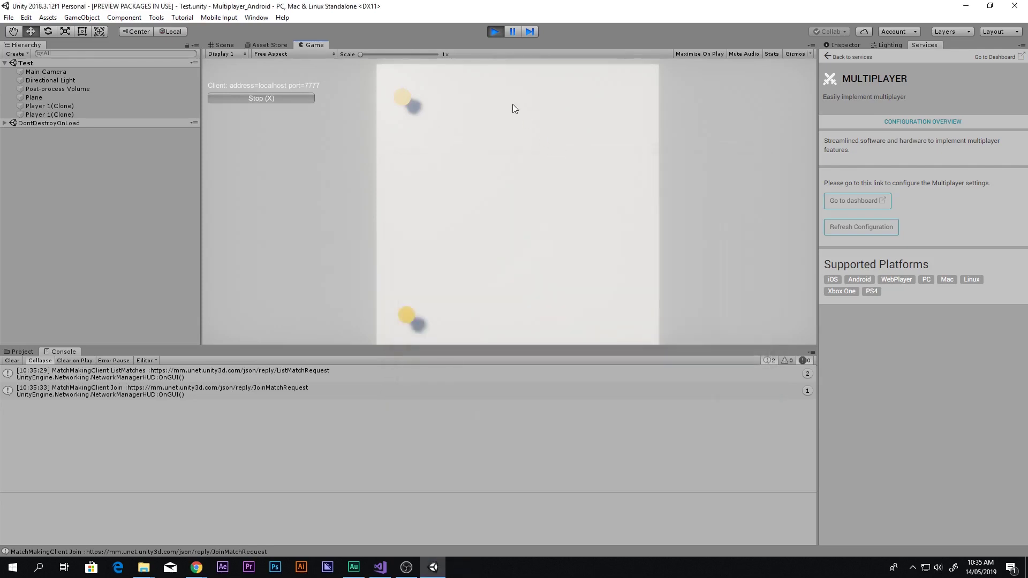
{"action": "left_click", "coordinate": [494, 30]}
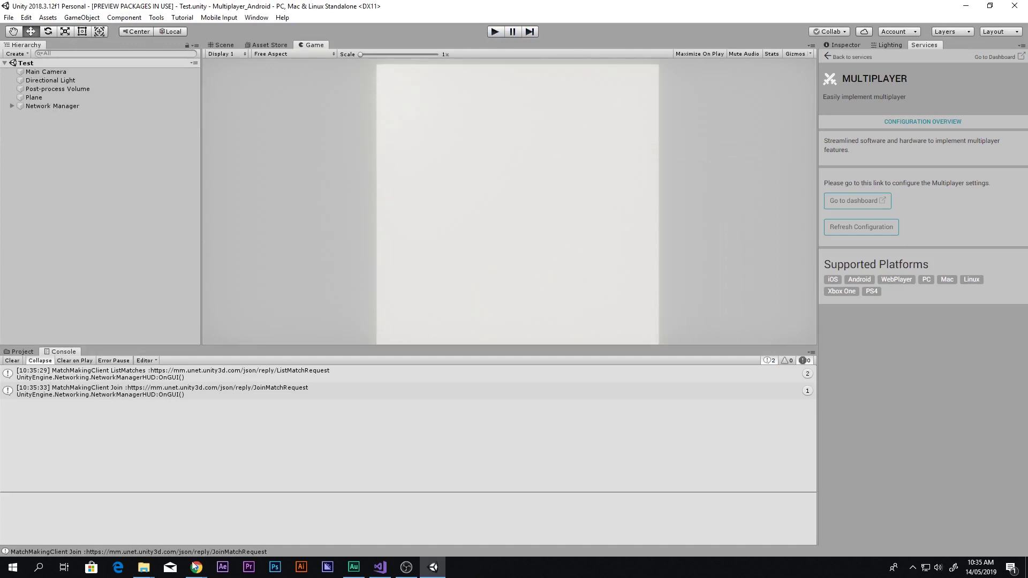
{"action": "left_click", "coordinate": [93, 516]}
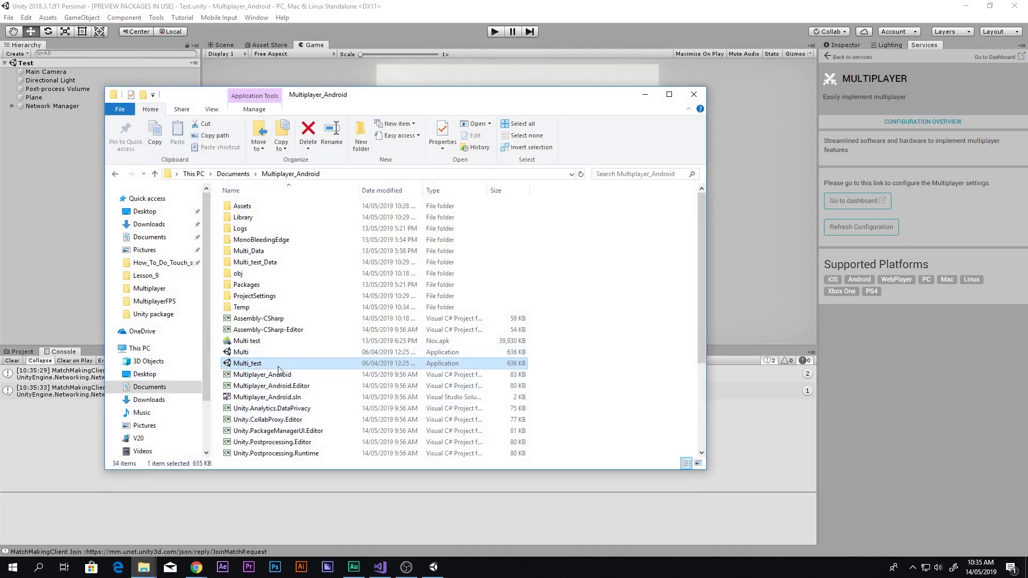
{"action": "left_click", "coordinate": [645, 95]}
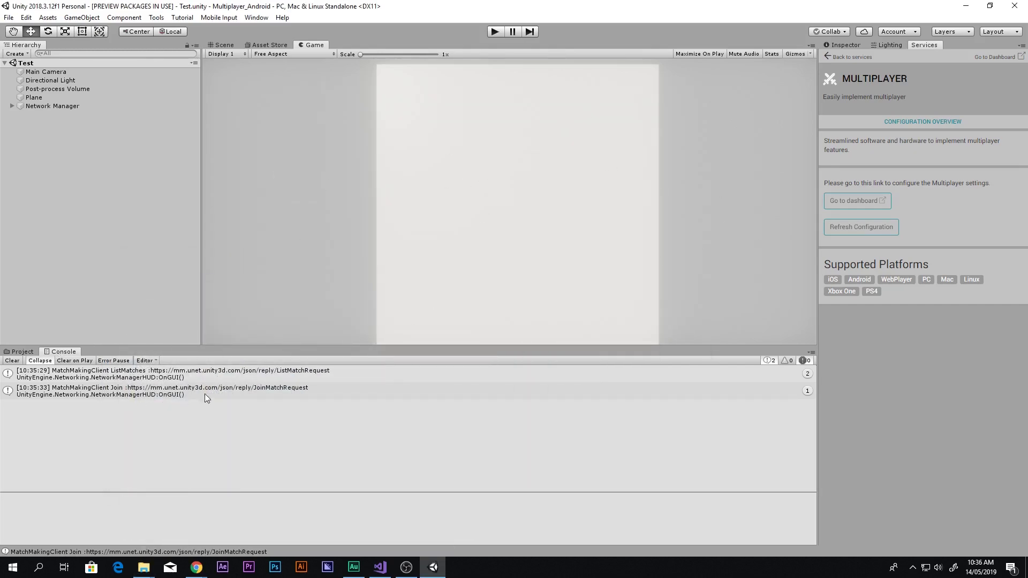
Step: Show the project's top-level Assets folder and examine the Test scene's plane in the Scene view
{"action": "left_click", "coordinate": [20, 351]}
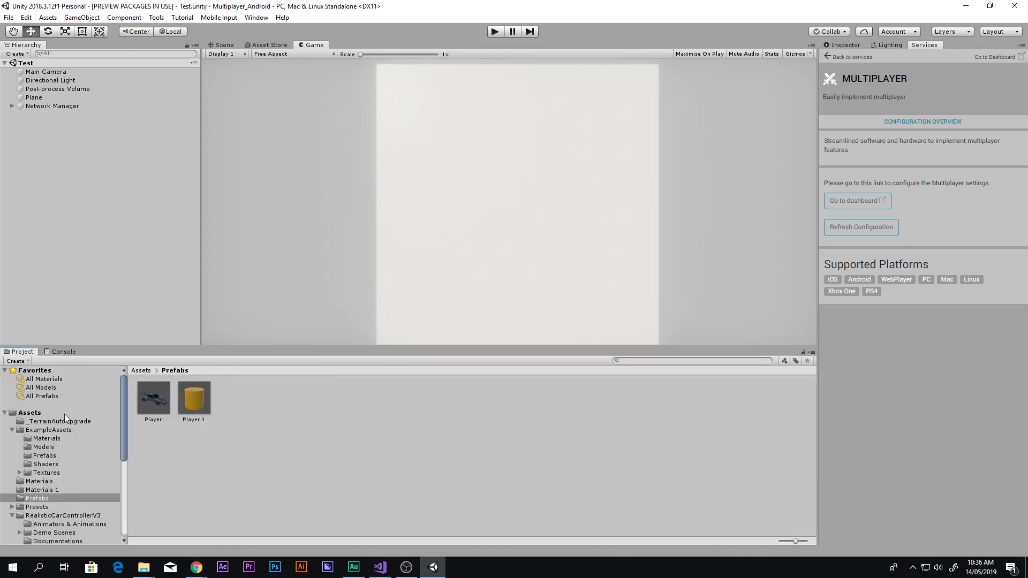
{"action": "left_click", "coordinate": [64, 413]}
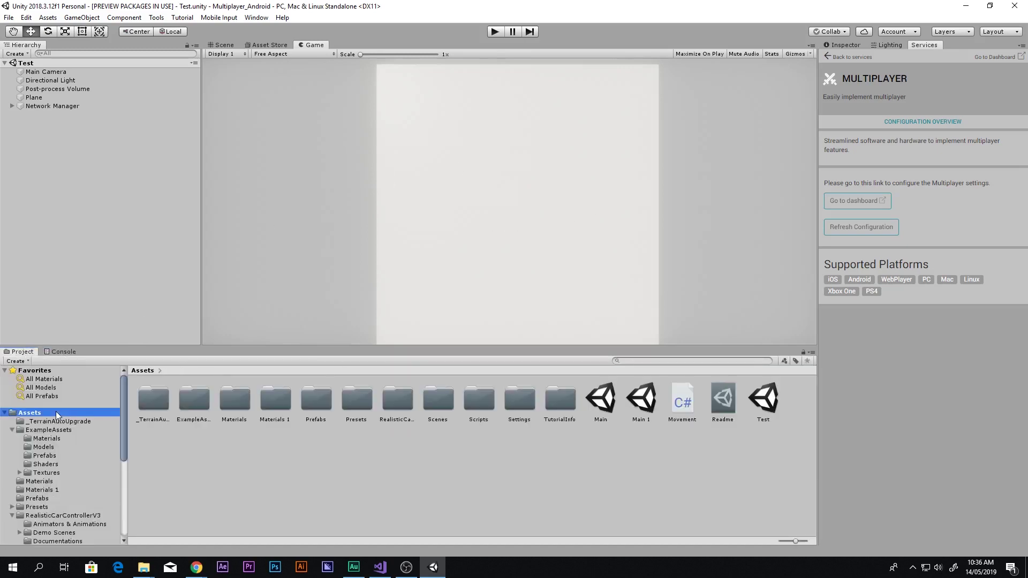
{"action": "left_click", "coordinate": [235, 46]}
{"action": "left_click_drag", "start_coordinate": [252, 76], "coordinate": [448, 154], "text": "alt"}
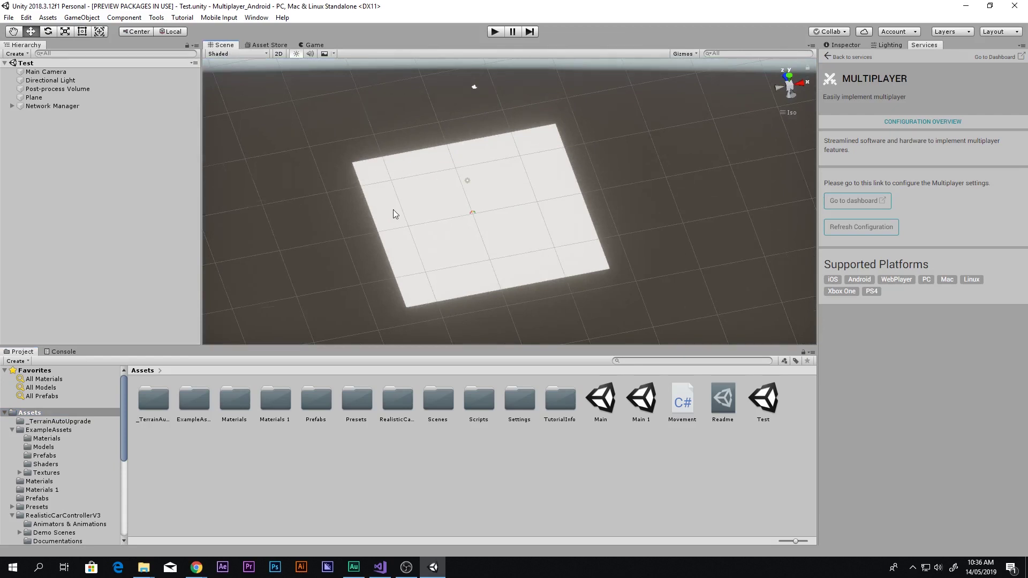
{"action": "left_click_drag", "start_coordinate": [394, 214], "coordinate": [360, 189], "text": "alt"}
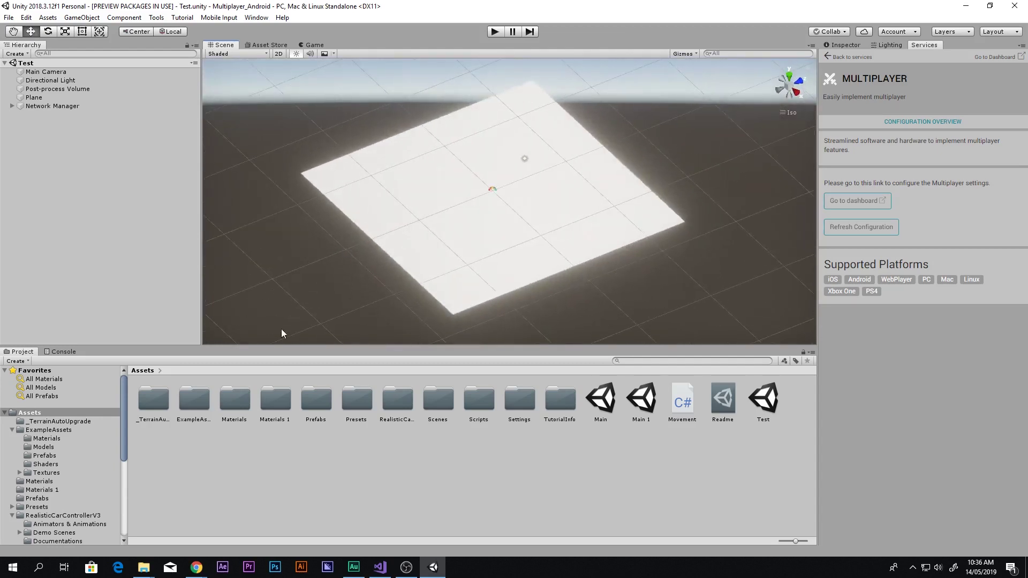
{"action": "left_click_drag", "start_coordinate": [337, 292], "coordinate": [361, 189], "text": "alt"}
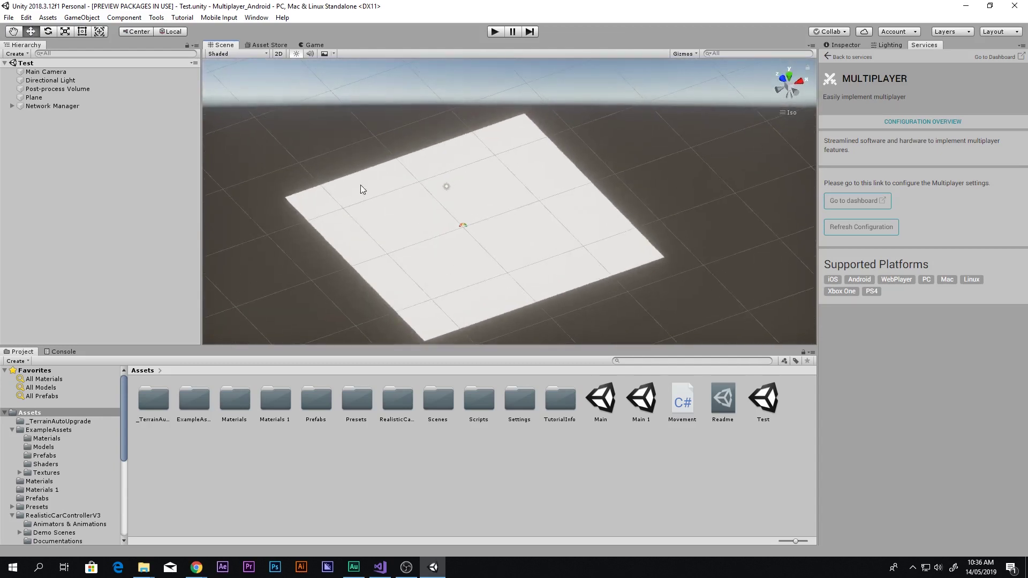
Step: Open the Main 1 scene and run it in the editor as a LAN host
{"action": "double_click", "coordinate": [658, 407]}
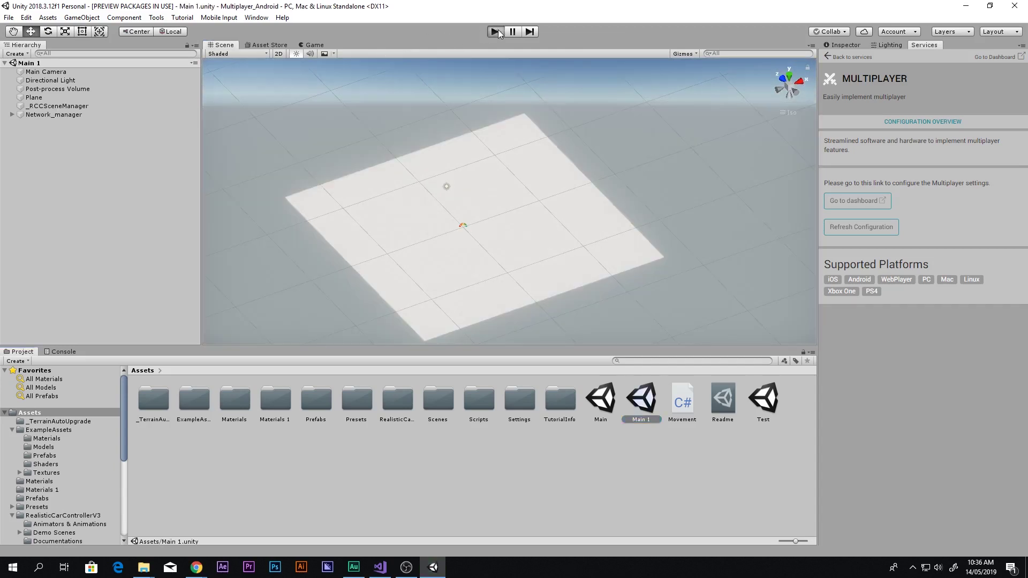
{"action": "left_click", "coordinate": [496, 31]}
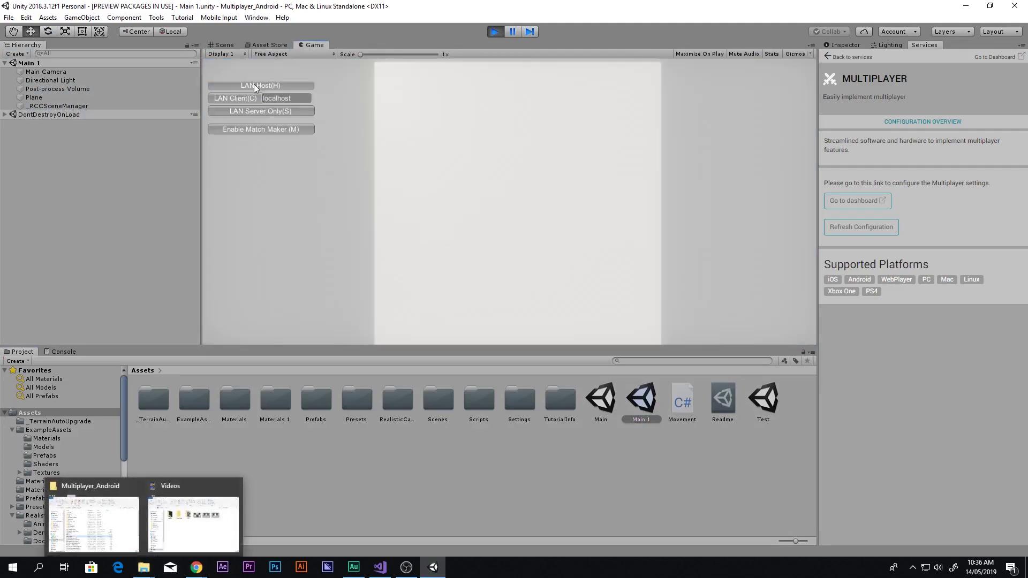
{"action": "left_click", "coordinate": [255, 86]}
Step: Launch the Multi build from the Multiplayer_Android folder, windowed at 640 x 480 with Ultra graphics quality
{"action": "mouse_move", "coordinate": [150, 569]}
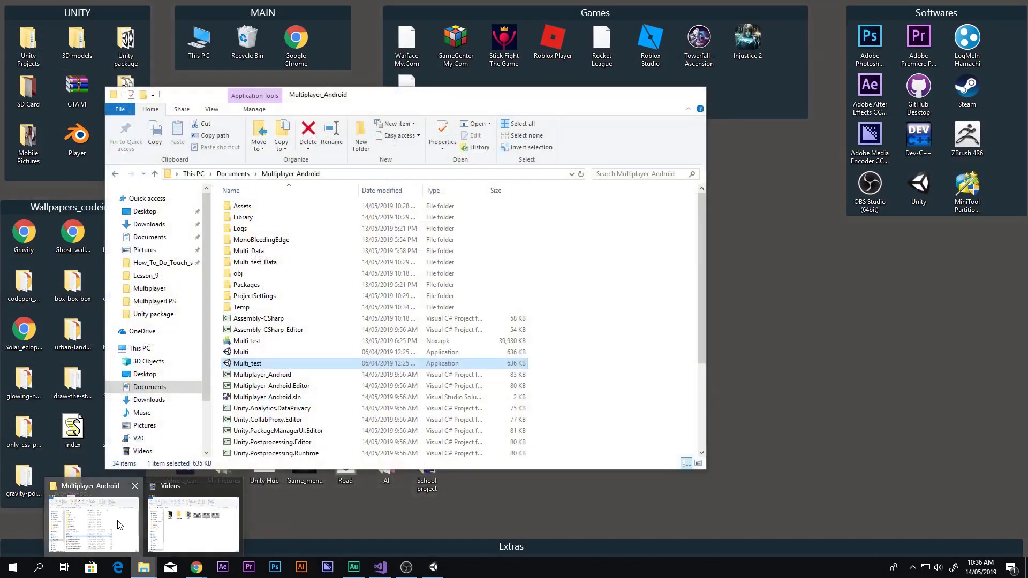
{"action": "left_click", "coordinate": [94, 525]}
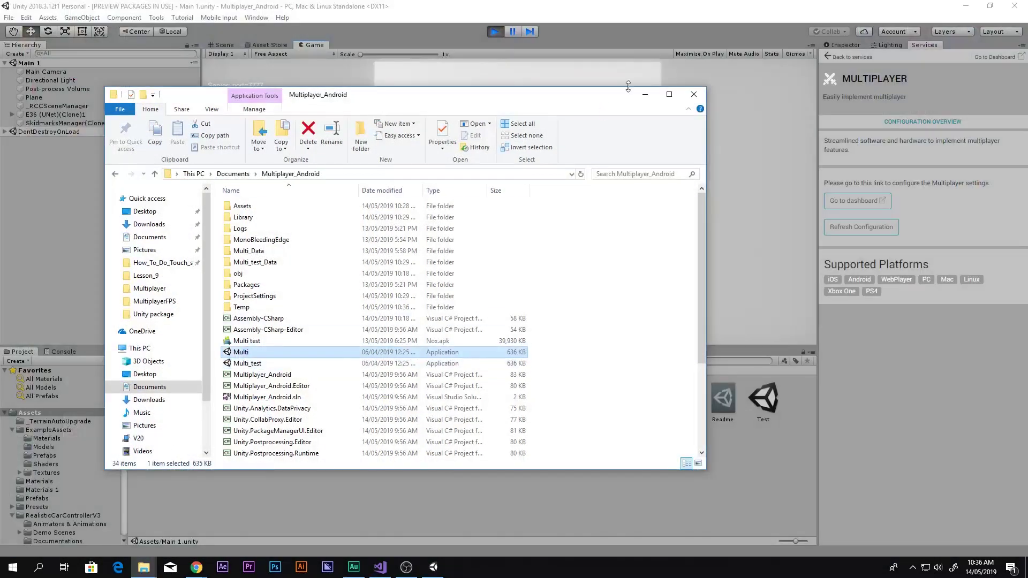
{"action": "key", "text": "Return"}
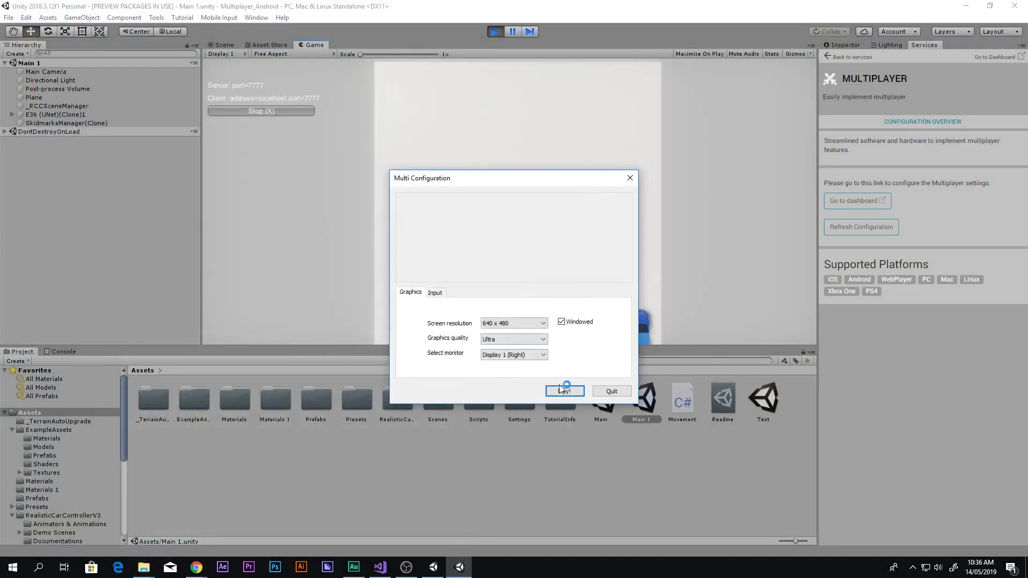
{"action": "left_click", "coordinate": [562, 391]}
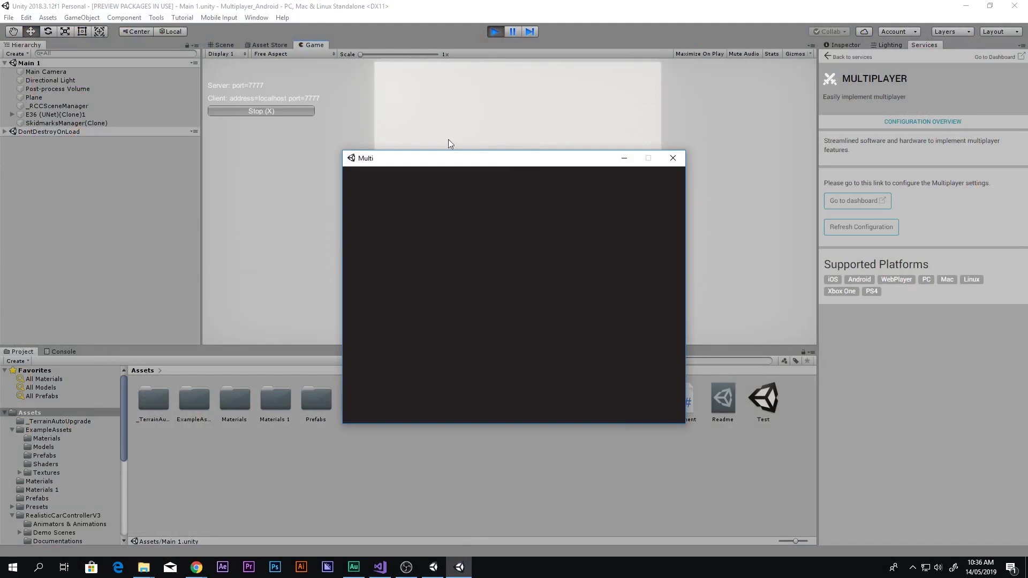
Step: Stop the LAN host in the editor's running game, enable Match Maker and create an internet match with the room name default
{"action": "left_click", "coordinate": [242, 110]}
{"action": "left_click", "coordinate": [255, 128]}
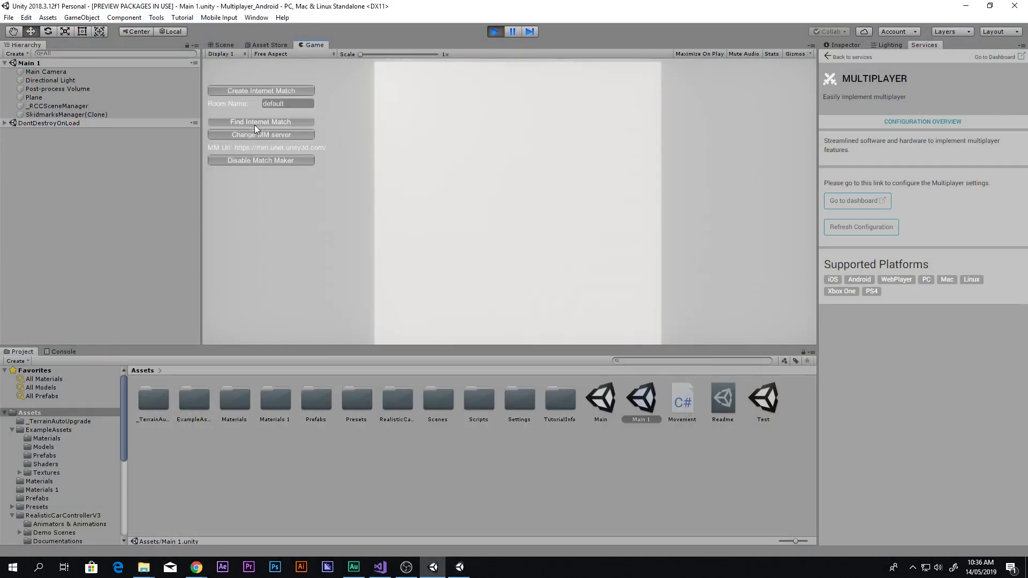
{"action": "left_click", "coordinate": [262, 91]}
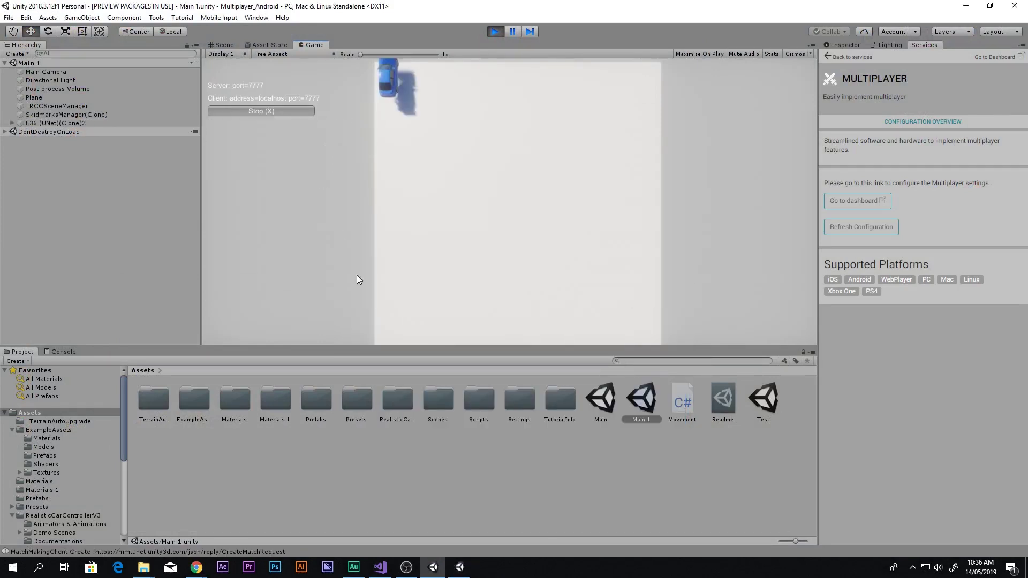
Step: Enable Match Maker in the Multi build, find and join the default internet match, and move its window off the editor's car view
{"action": "left_click", "coordinate": [460, 567]}
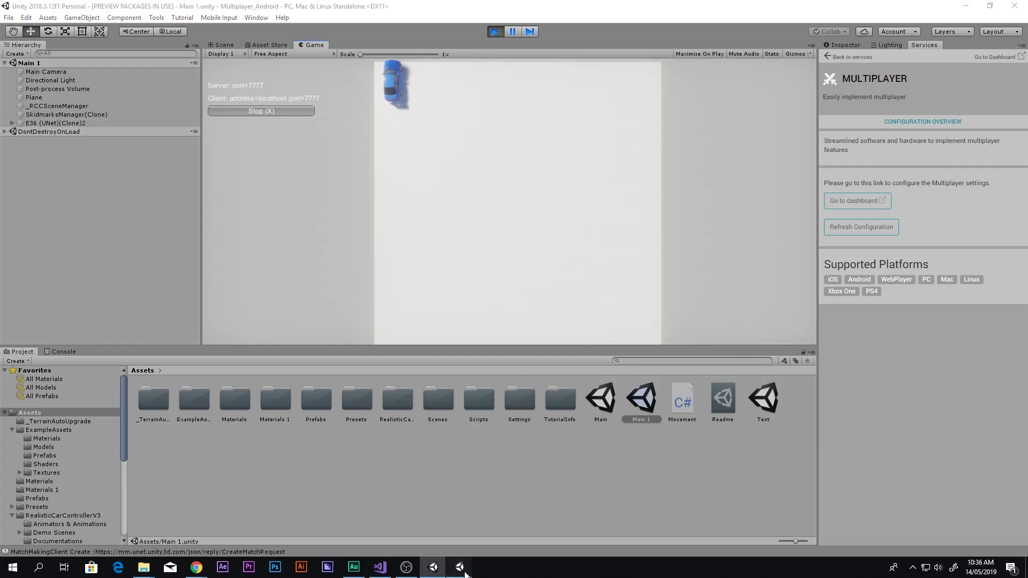
{"action": "left_click", "coordinate": [400, 238]}
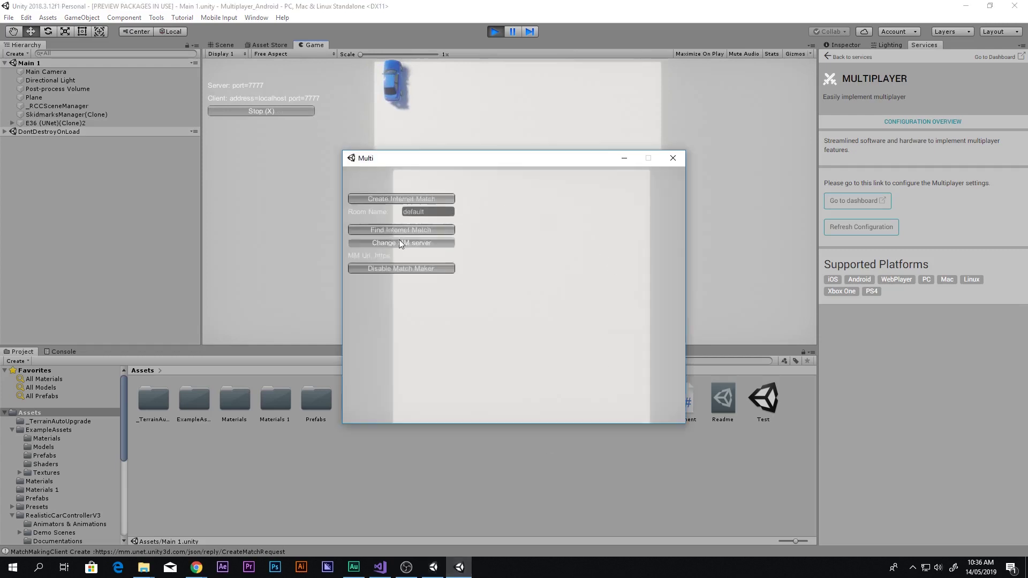
{"action": "left_click", "coordinate": [389, 230]}
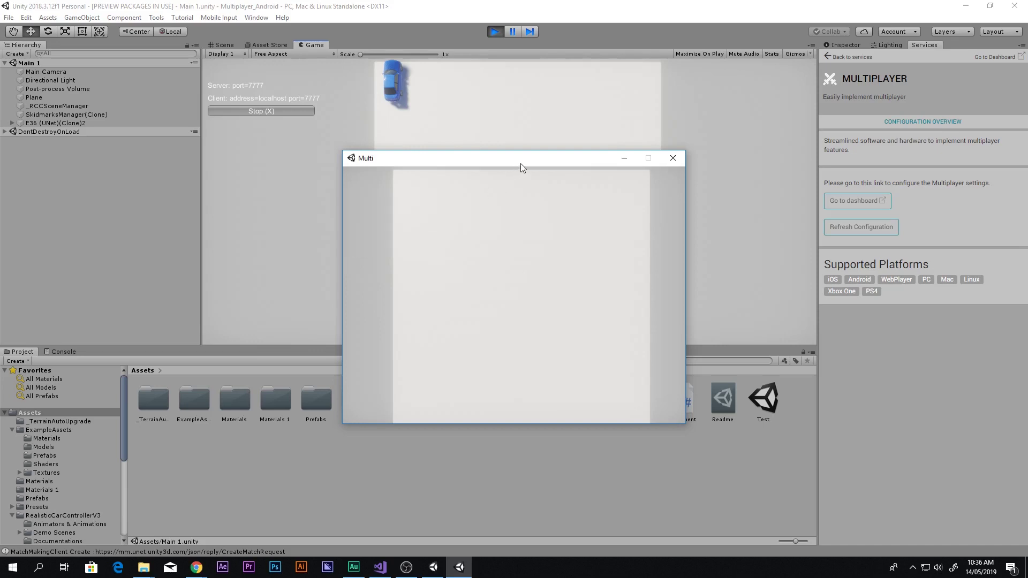
{"action": "left_click_drag", "start_coordinate": [524, 158], "coordinate": [349, 128]}
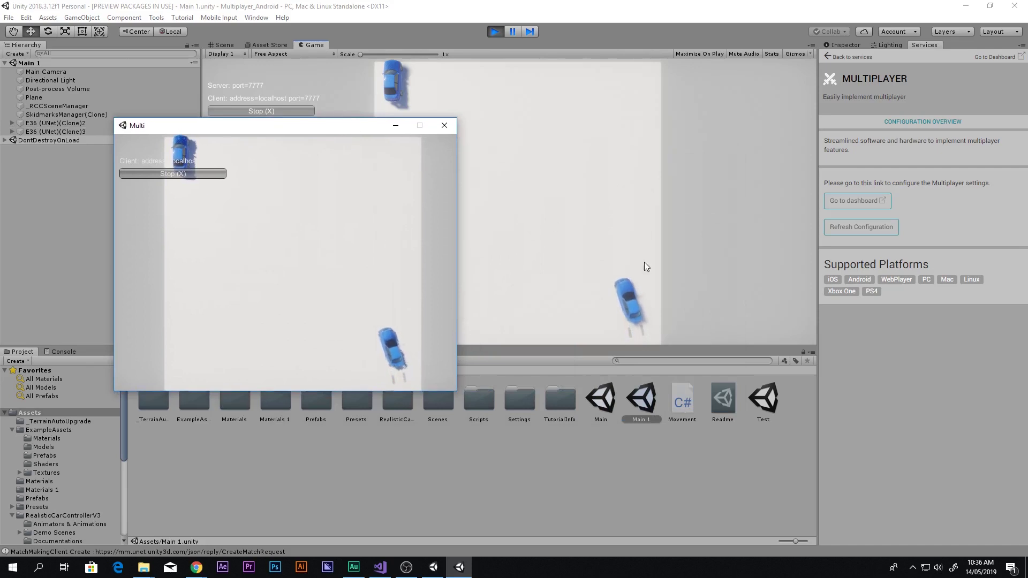
Step: Drive the Multi build's car around the plane with turns both ways, comparing its movement with the editor's Game view
{"action": "key", "text": "Left"}
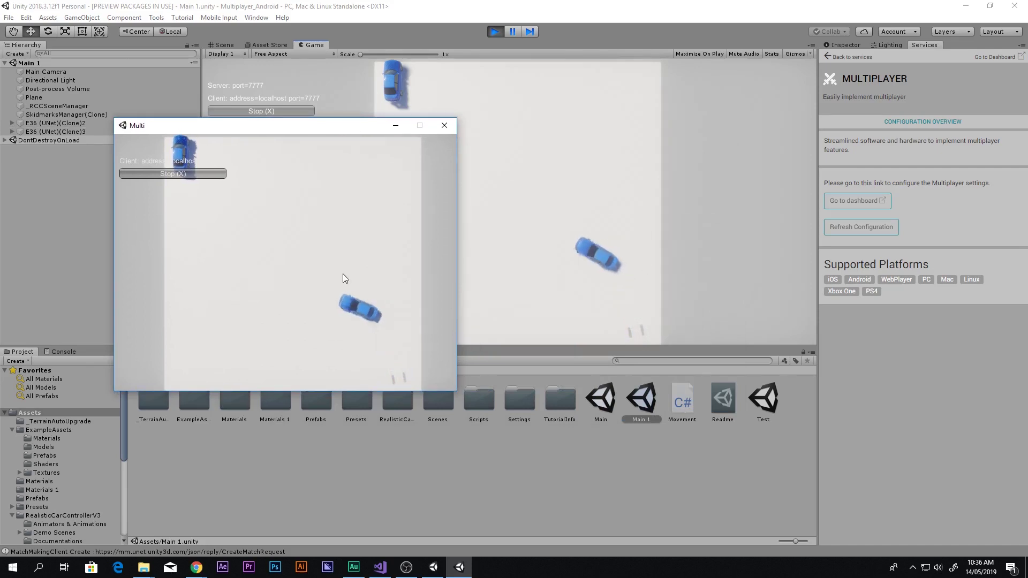
{"action": "key", "text": "Right"}
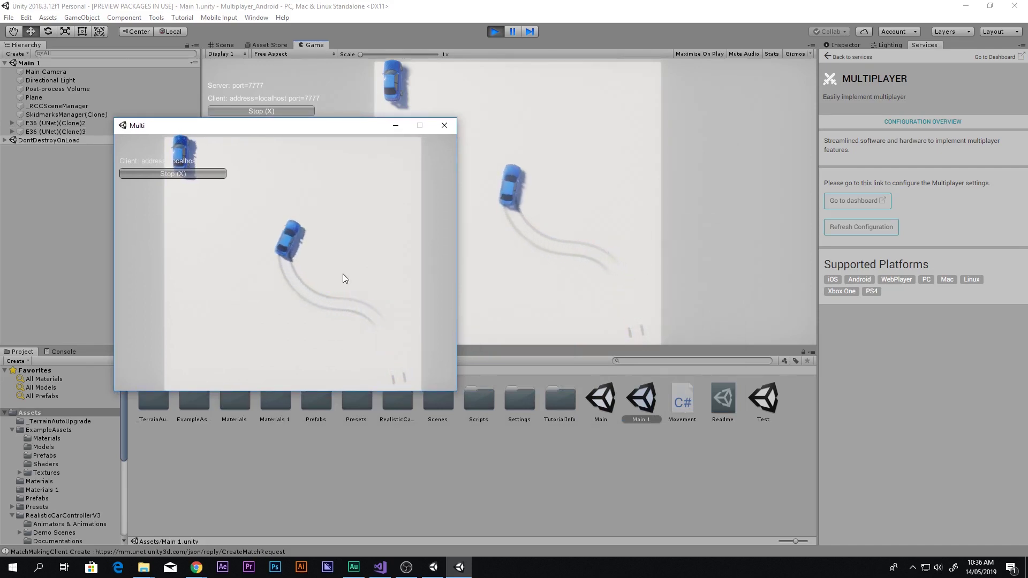
{"action": "key", "text": "Right"}
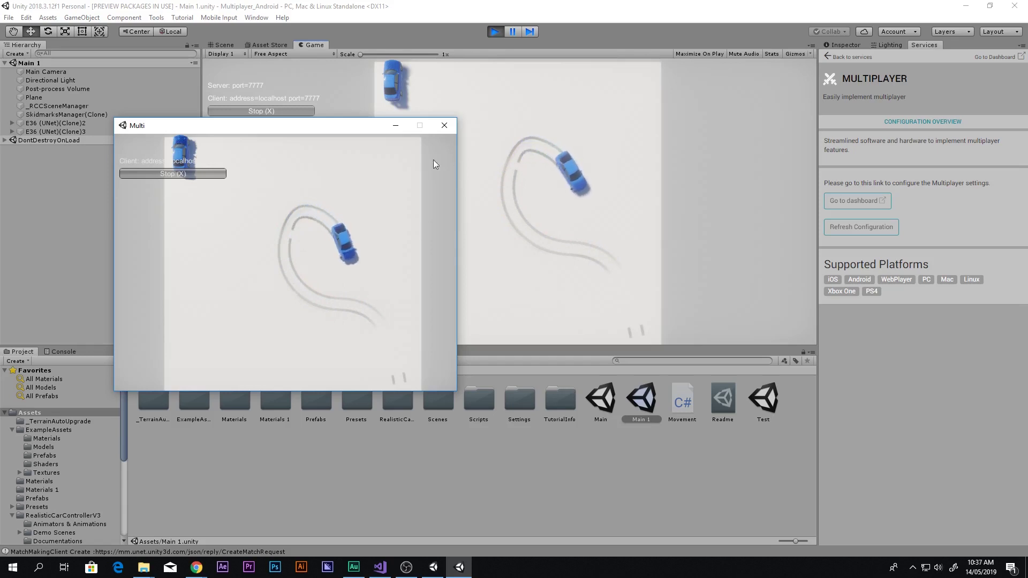
{"action": "key", "text": "Left"}
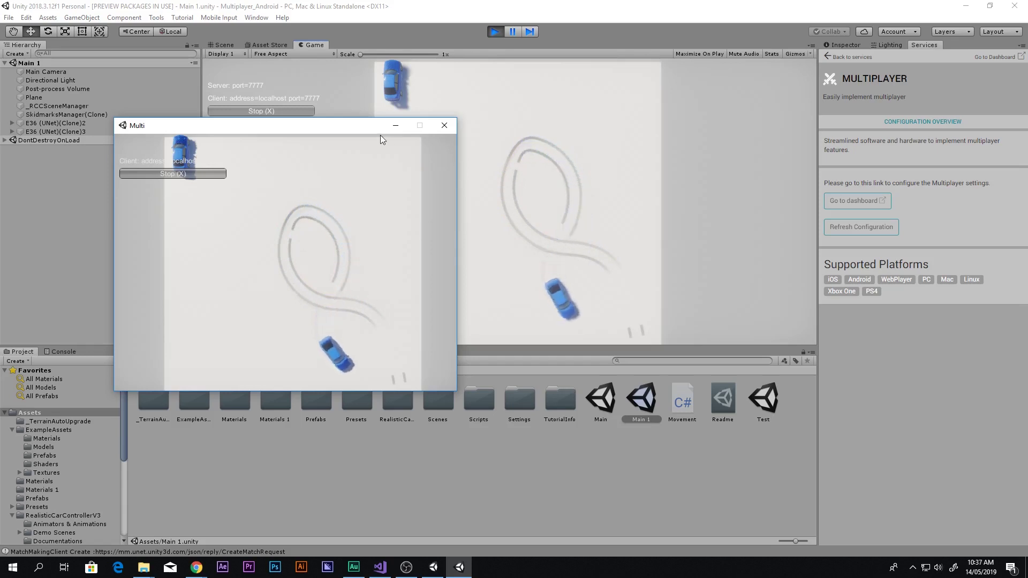
{"action": "key", "text": "Left"}
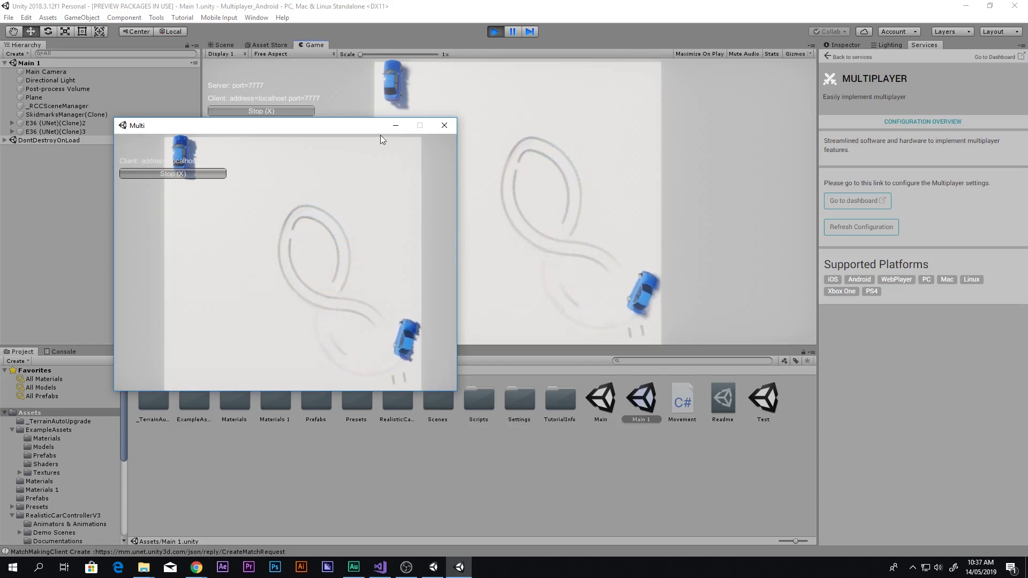
{"action": "key", "text": "Left"}
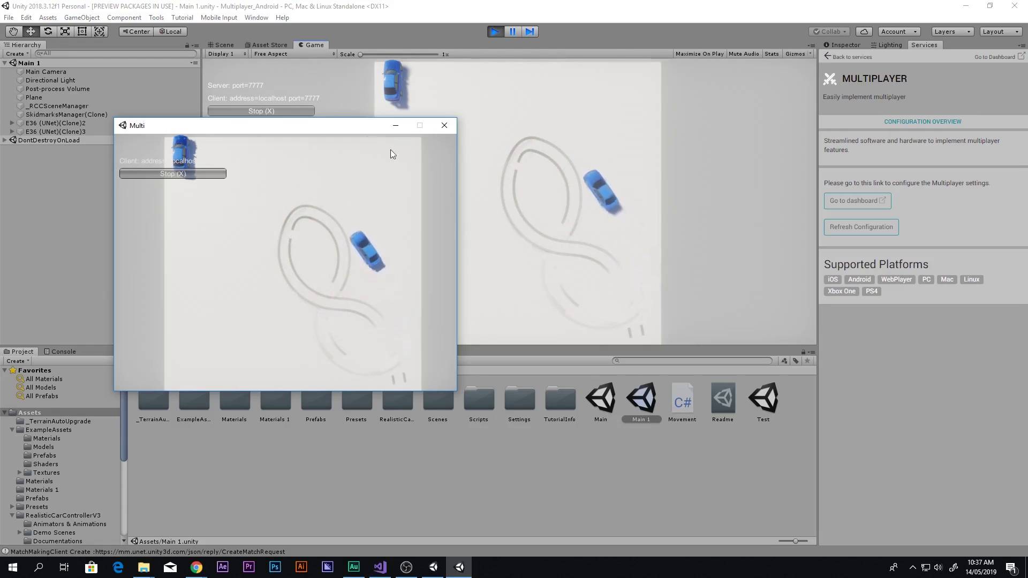
Step: Move the Multi window clear of the Hierarchy and inspect the Transform position values of the E36 (UNet)(Clone)3 car
{"action": "left_click_drag", "start_coordinate": [343, 125], "coordinate": [543, 266]}
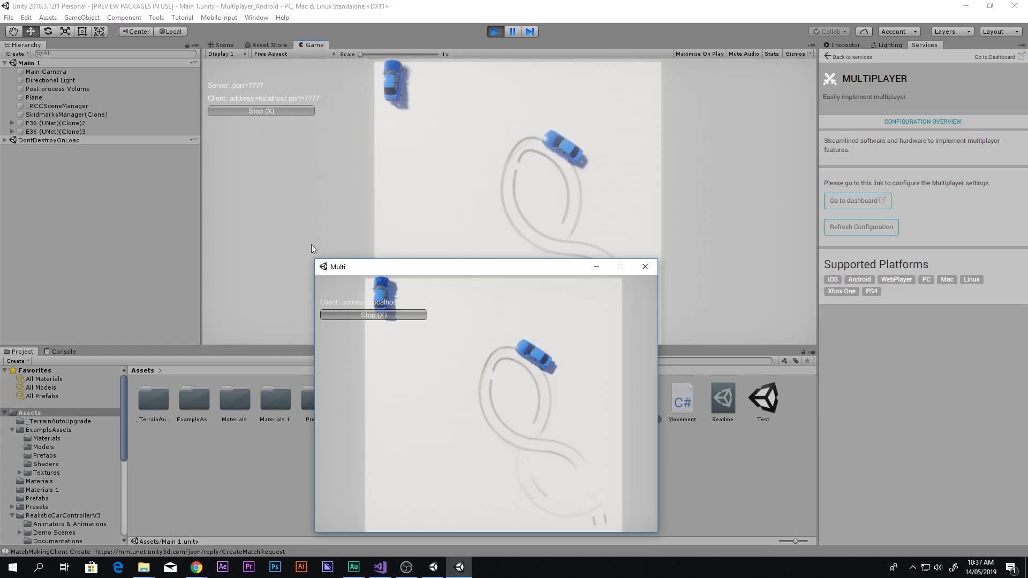
{"action": "left_click", "coordinate": [190, 131]}
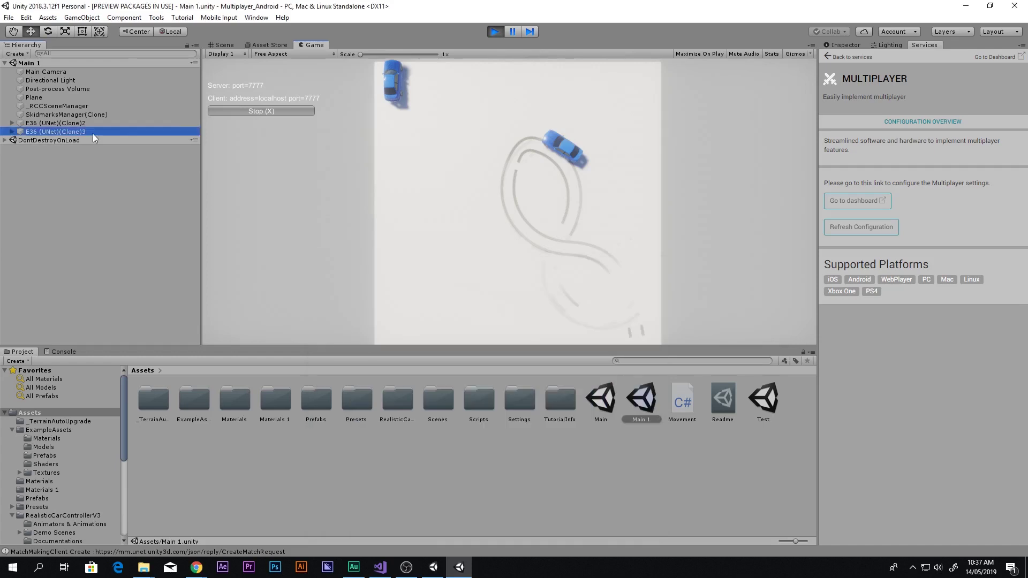
{"action": "left_click", "coordinate": [847, 45]}
{"action": "key", "text": "Tab"}
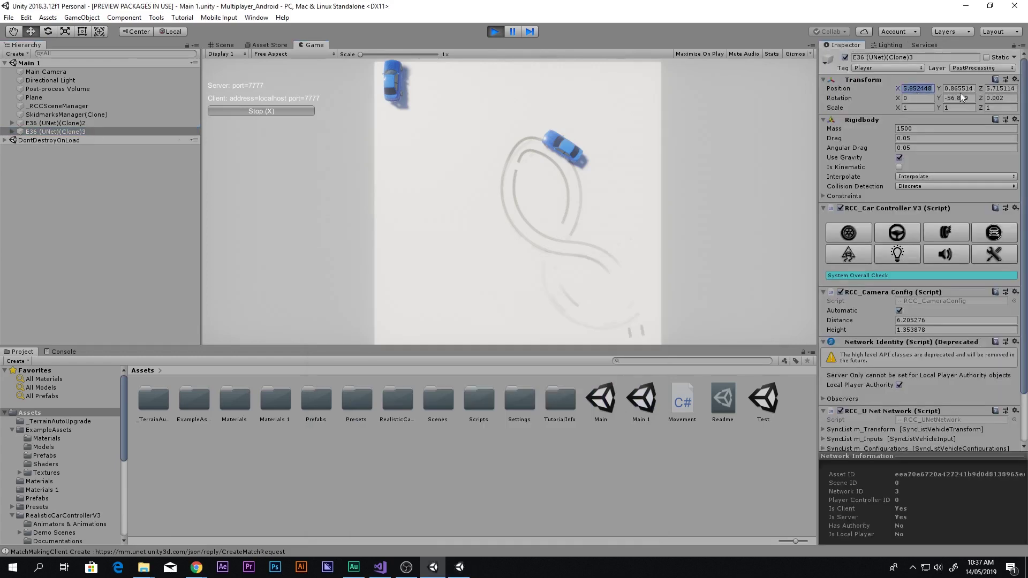
{"action": "key", "text": "Tab"}
{"action": "key", "text": "Tab"}
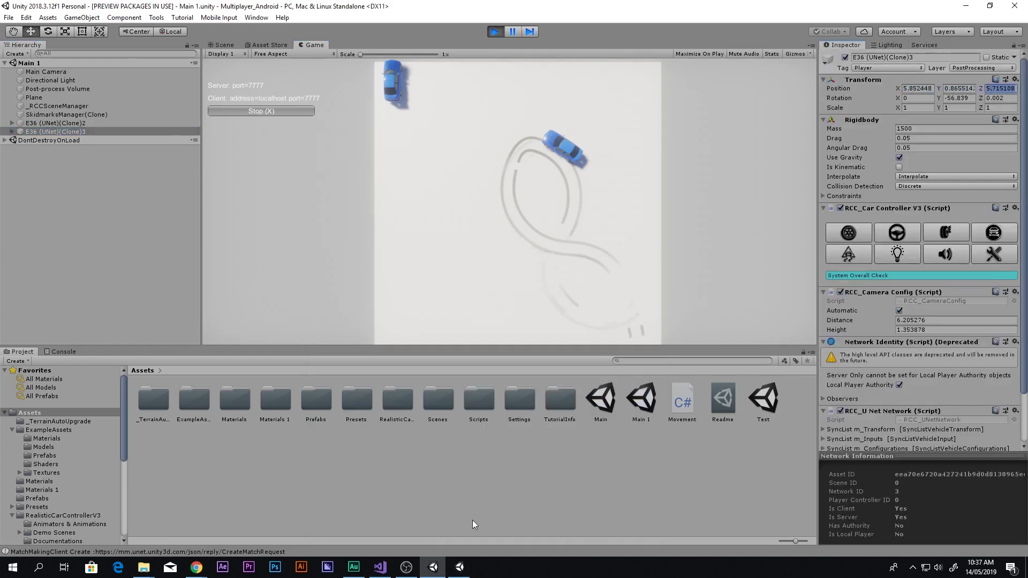
Step: Check the cars in the Multi build, then lift the E36 (UNet)(Clone)3 car to a height of about 13.4 in the Scene view
{"action": "left_click", "coordinate": [459, 567]}
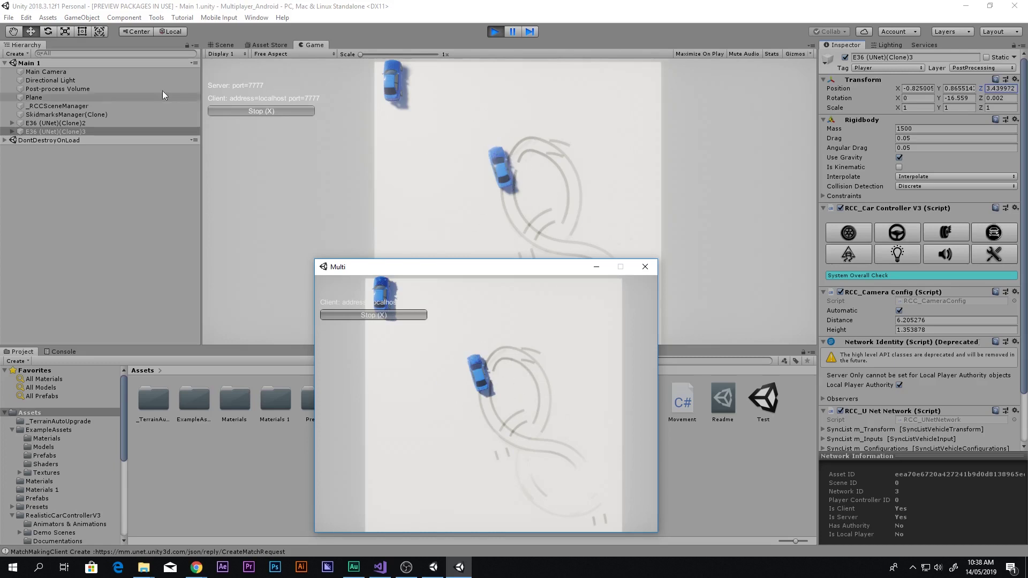
{"action": "left_click", "coordinate": [236, 43]}
{"action": "left_click", "coordinate": [236, 44]}
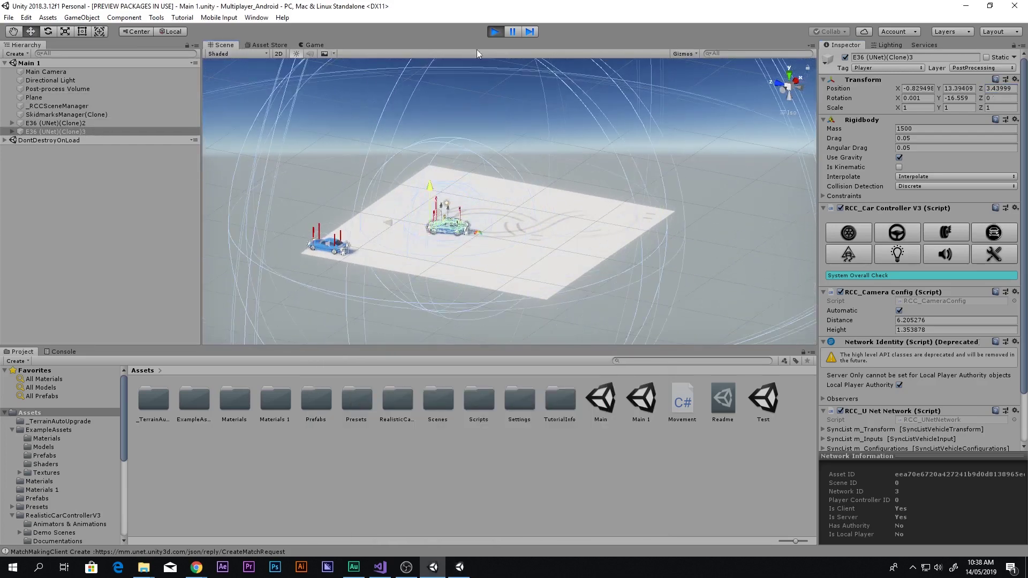
{"action": "left_click_drag", "start_coordinate": [427, 188], "coordinate": [441, 60]}
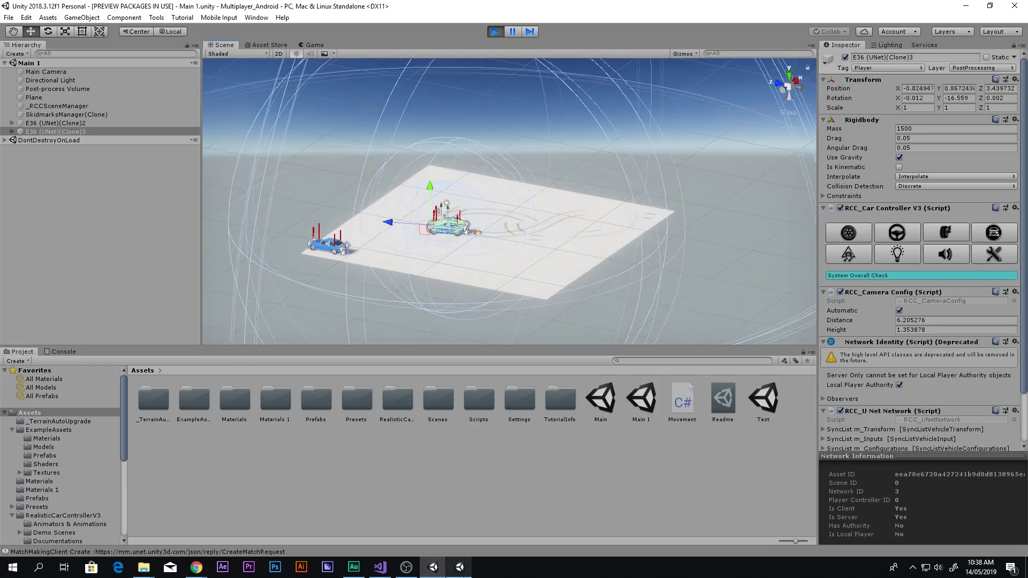
{"action": "left_click_drag", "start_coordinate": [437, 166], "coordinate": [432, 214], "text": "alt"}
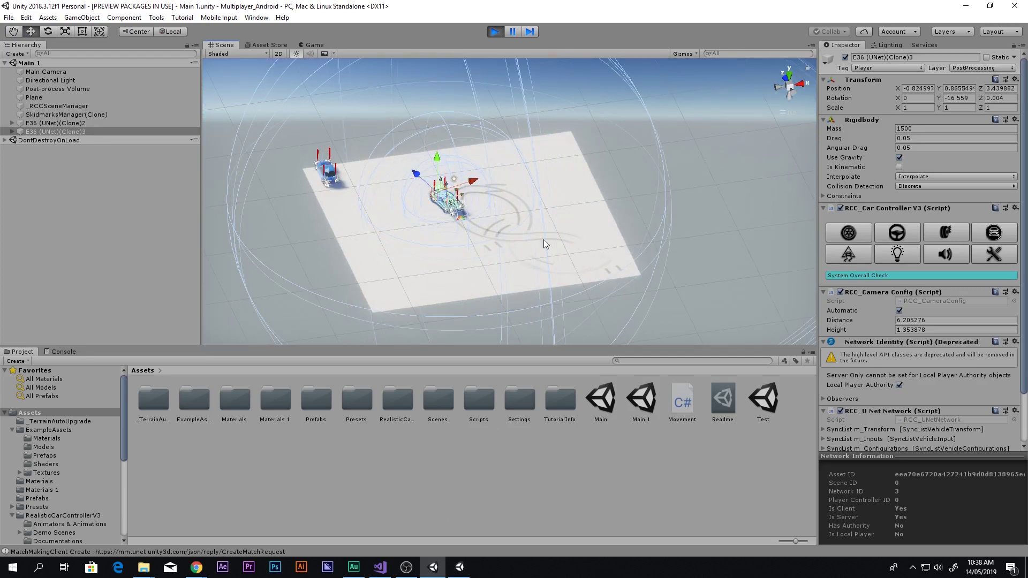
Step: Drive the Multi build's car into the host's car, reverse away and drive at it again, comparing the motion with the Scene view
{"action": "left_click", "coordinate": [460, 567]}
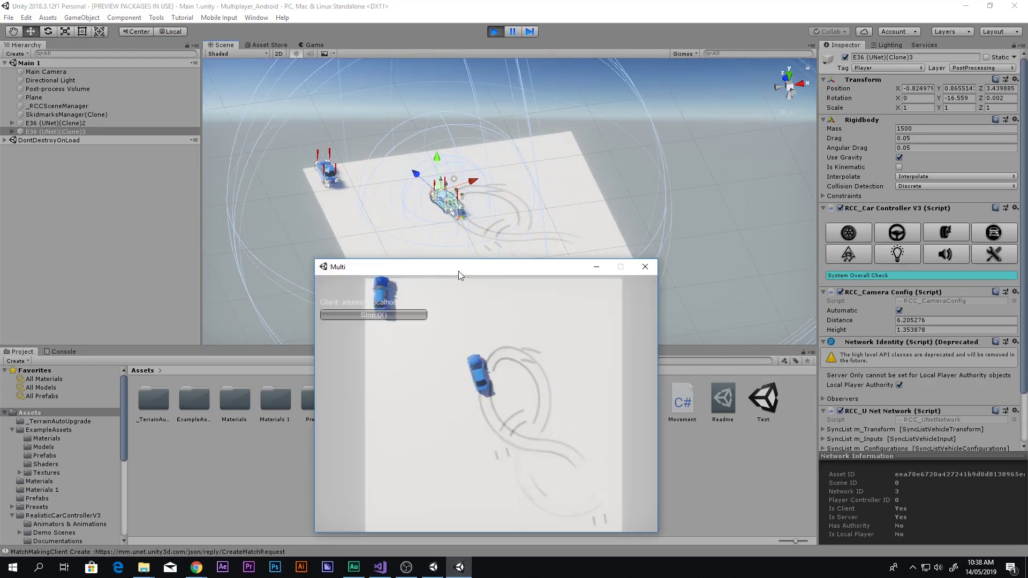
{"action": "left_click_drag", "start_coordinate": [458, 271], "coordinate": [473, 303]}
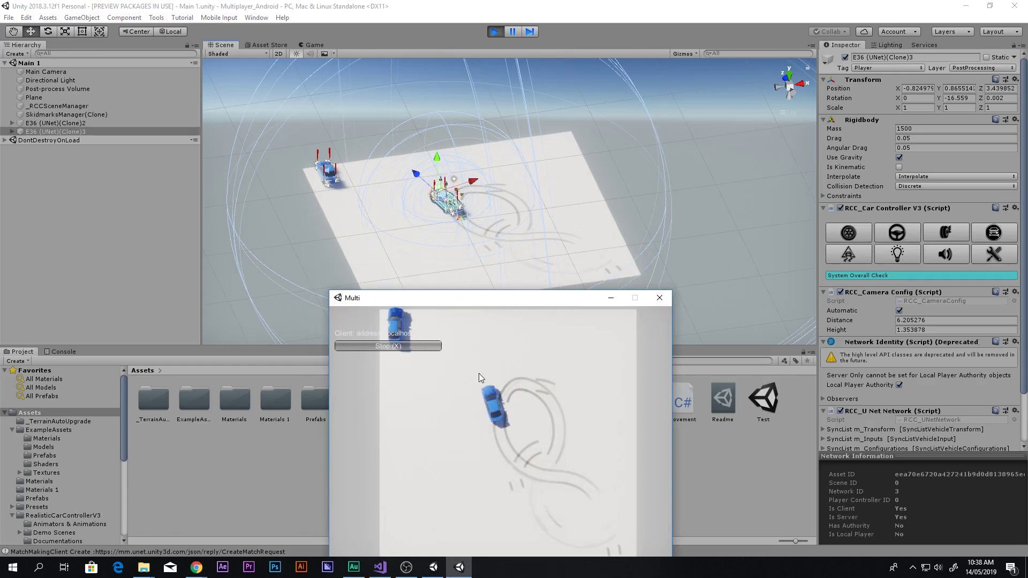
{"action": "key", "text": "w"}
{"action": "key", "text": "Up"}
{"action": "key", "text": "Left"}
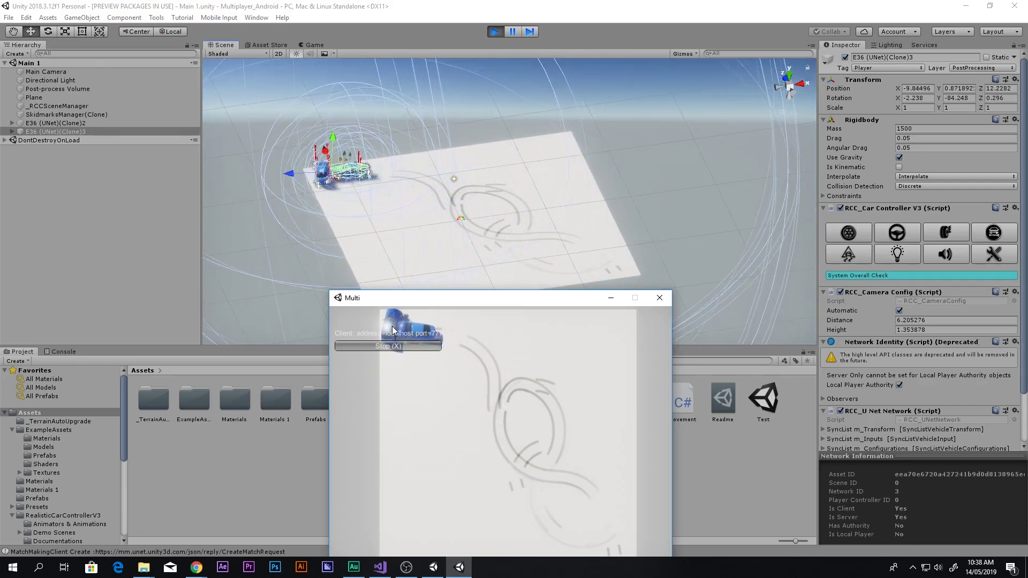
{"action": "key", "text": "Down"}
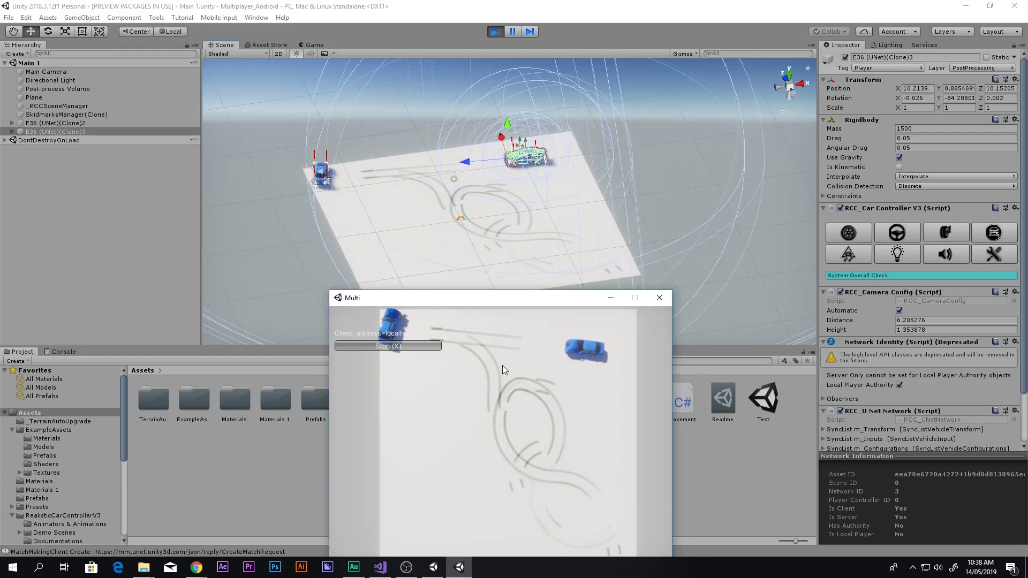
{"action": "key", "text": "Up"}
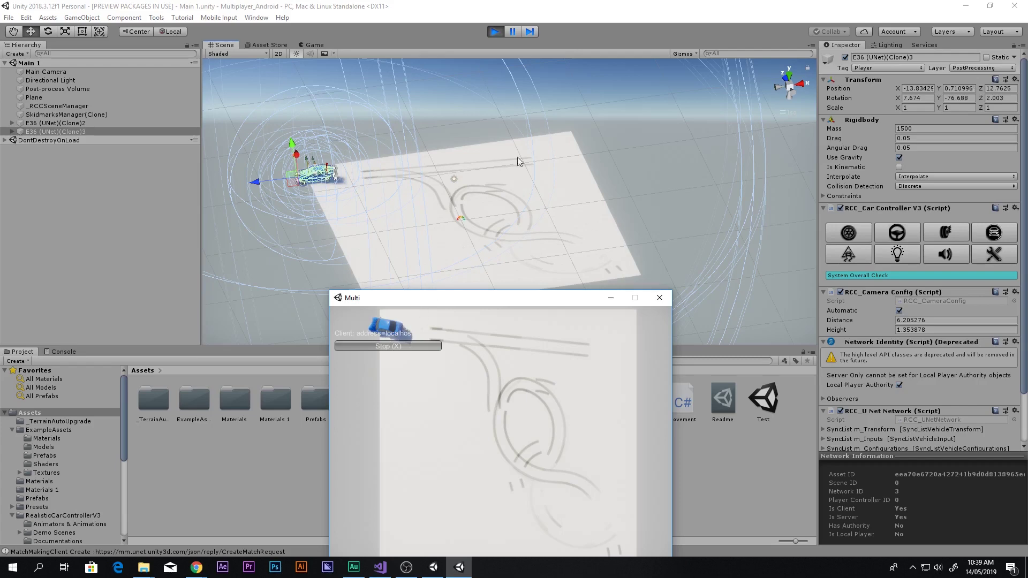
Step: Exit play mode in the editor and show the Game view
{"action": "left_click", "coordinate": [494, 32]}
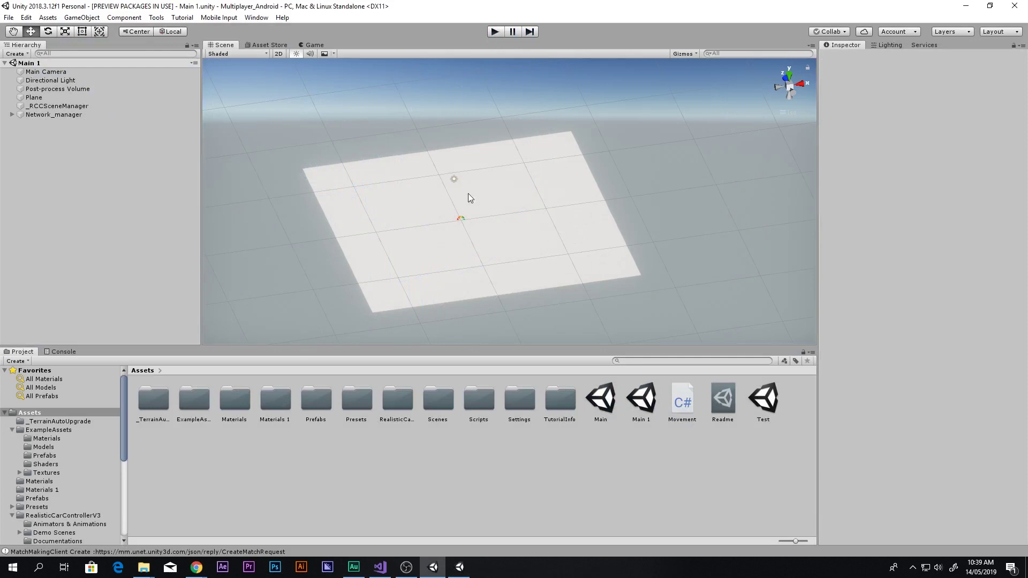
{"action": "left_click", "coordinate": [320, 46]}
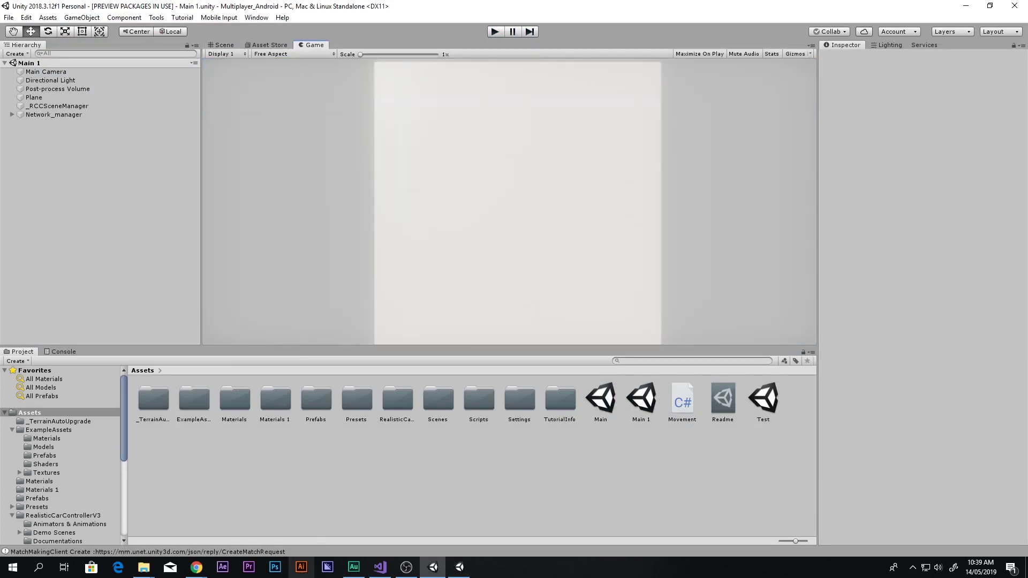
Step: Check the Multi test APK in the Multiplayer_Android folder, then narrow the Hierarchy to widen the Game view
{"action": "left_click", "coordinate": [156, 569]}
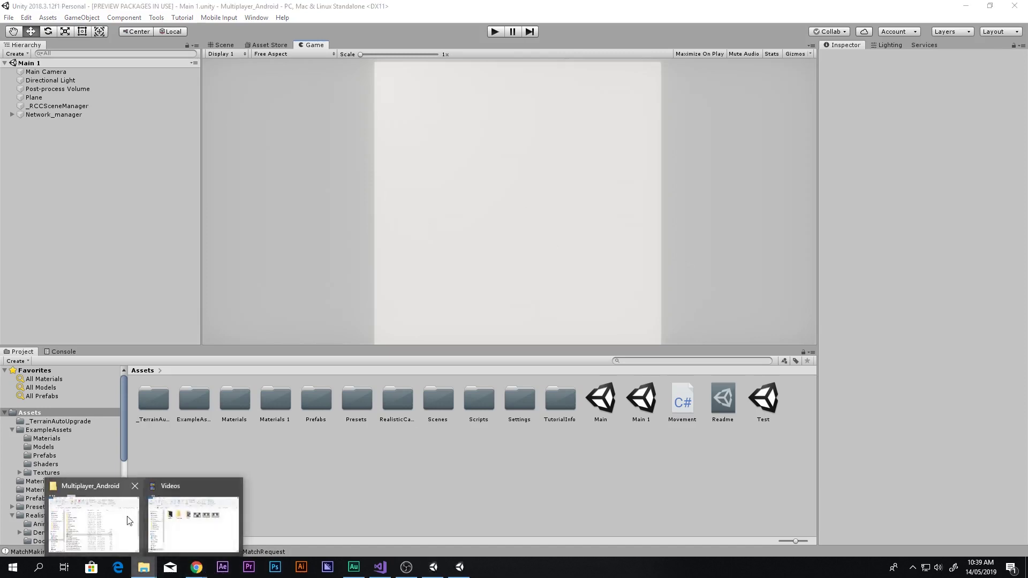
{"action": "left_click", "coordinate": [94, 522]}
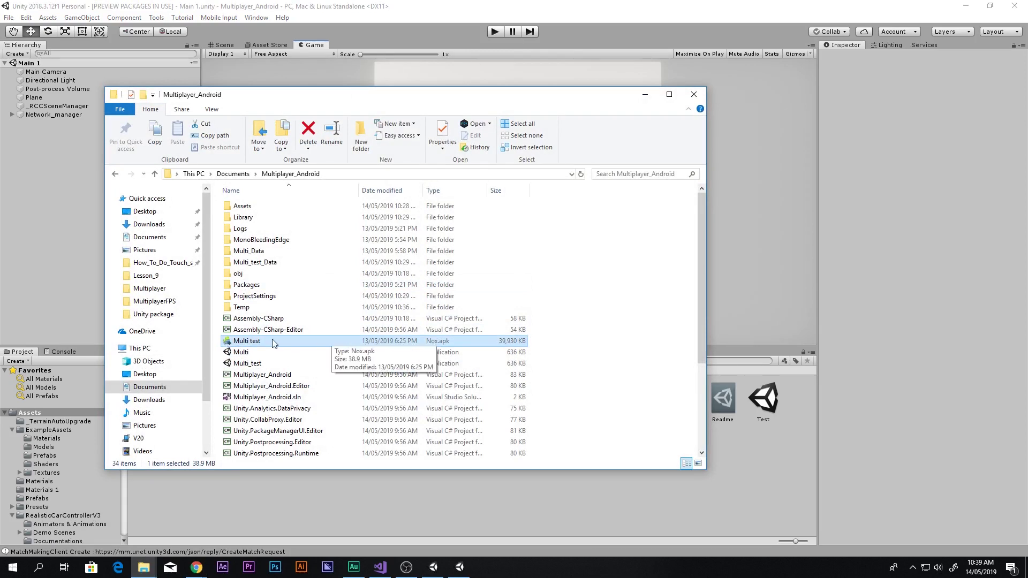
{"action": "left_click", "coordinate": [690, 95]}
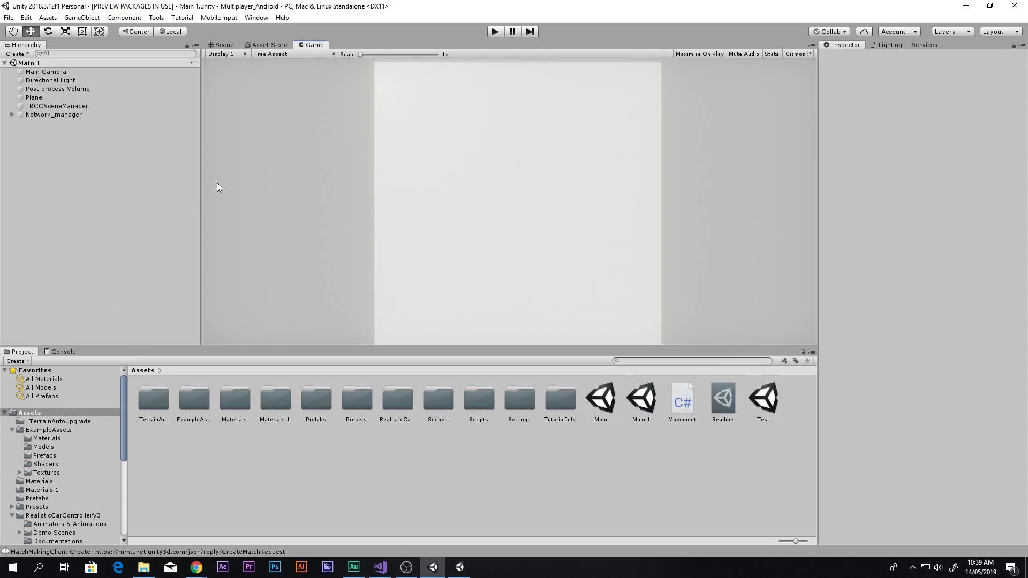
{"action": "left_click_drag", "start_coordinate": [204, 185], "coordinate": [159, 177]}
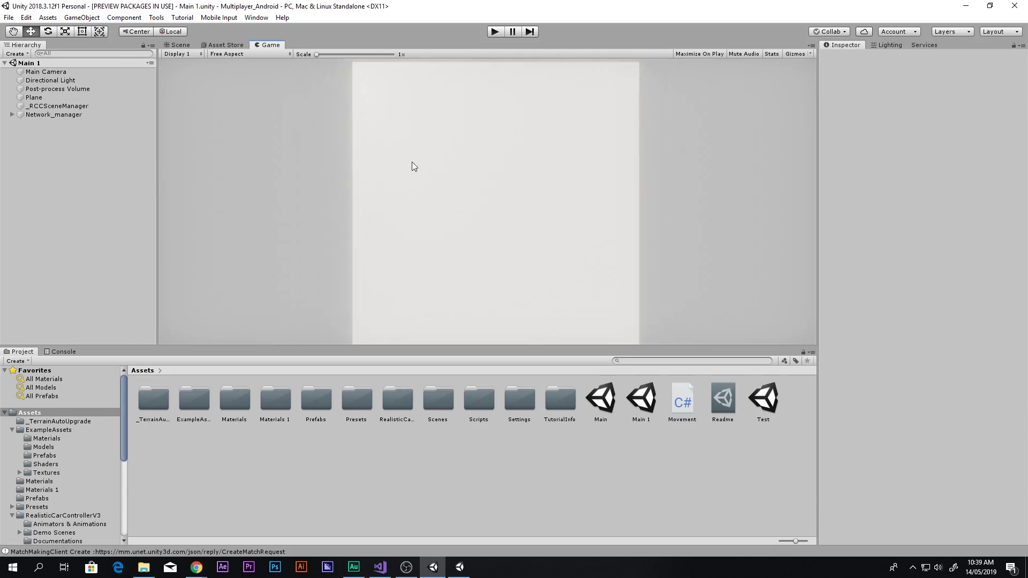